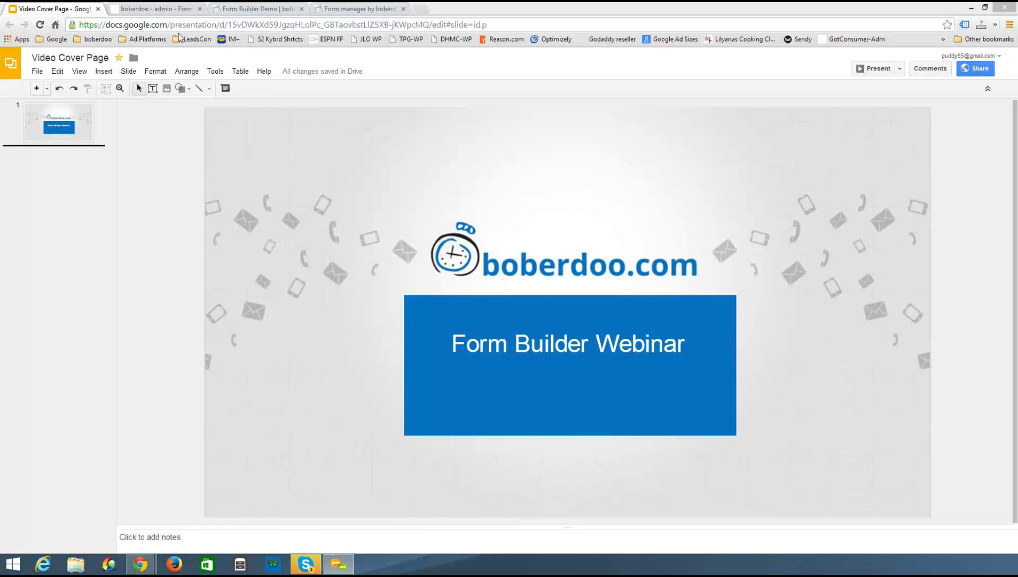
Switch to the boberdoo admin tab, open the Forms Manager CSS Templates, and edit the Webinar template
{"action": "left_click", "coordinate": [168, 8]}
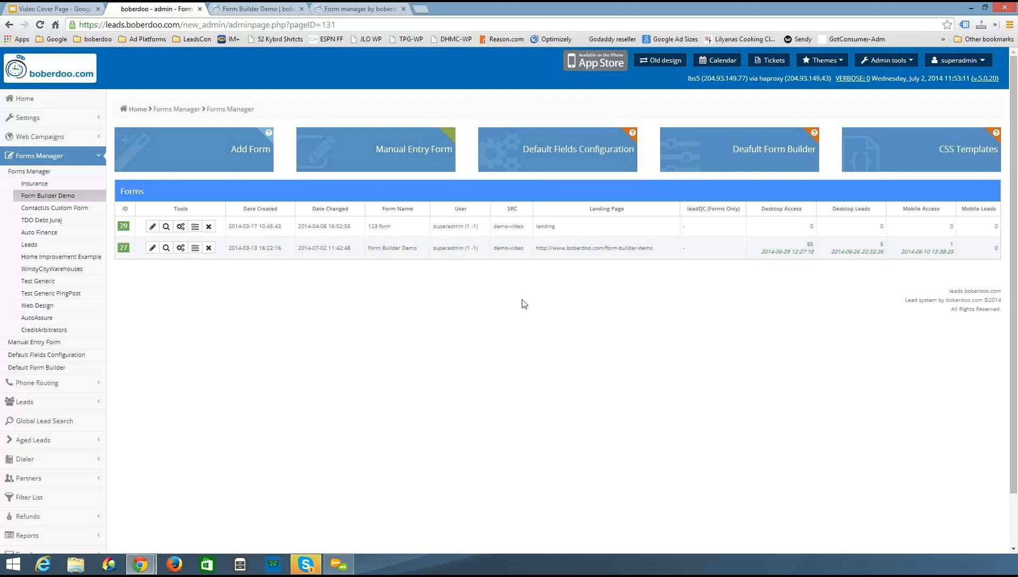
{"action": "left_click", "coordinate": [945, 150]}
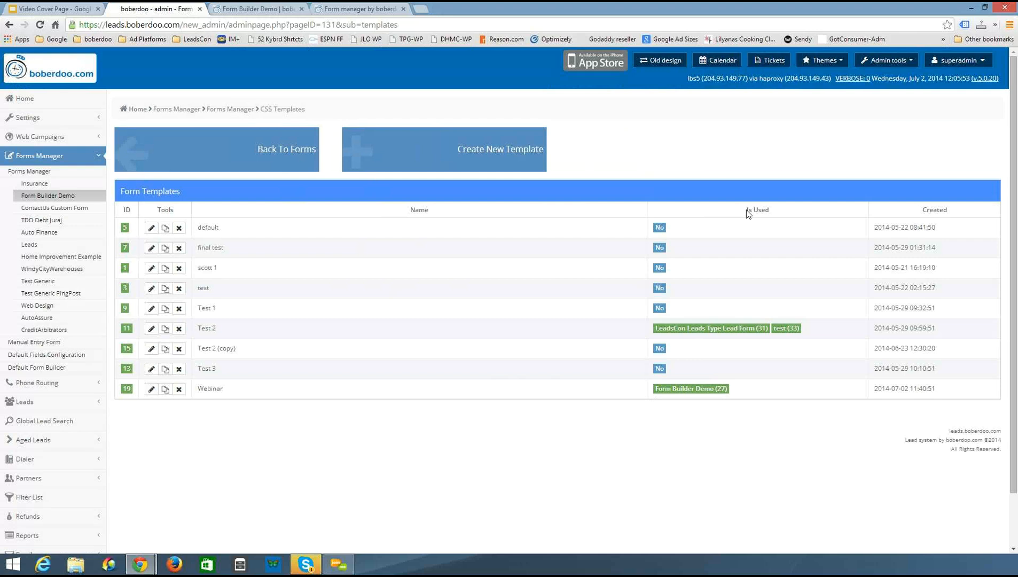
{"action": "left_click_drag", "start_coordinate": [746, 209], "coordinate": [775, 210]}
{"action": "left_click", "coordinate": [151, 390]}
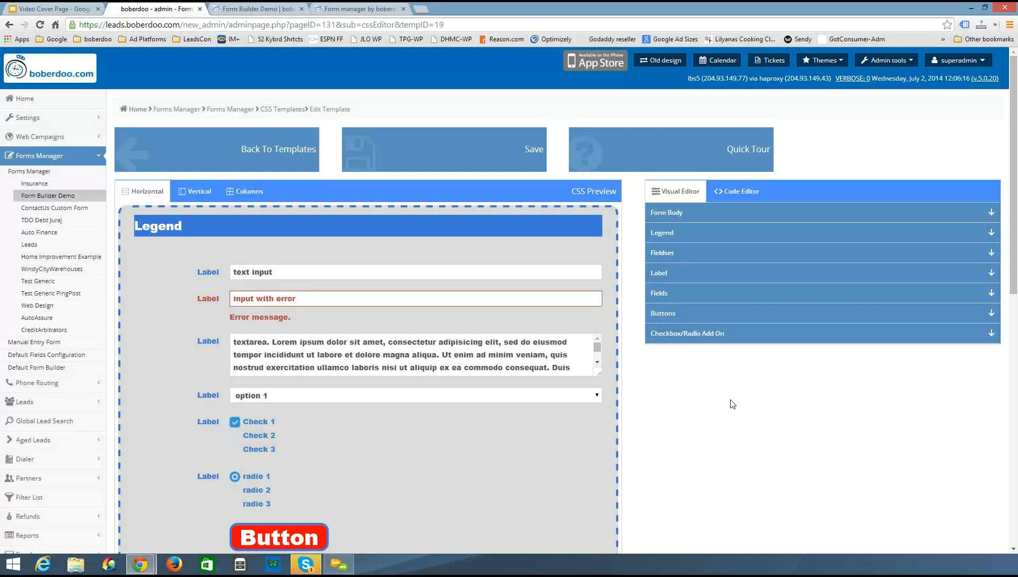
Review the template's CSS in the code editor, then expand the Form Body settings in the visual editor
{"action": "scroll", "coordinate": [729, 407], "scroll_direction": "down", "scroll_amount": 1}
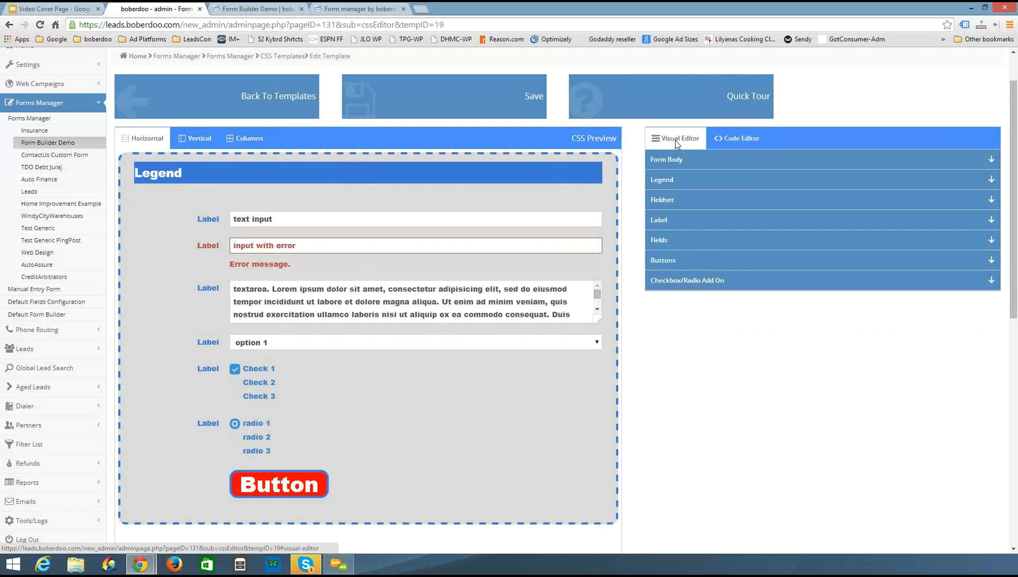
{"action": "left_click", "coordinate": [748, 141]}
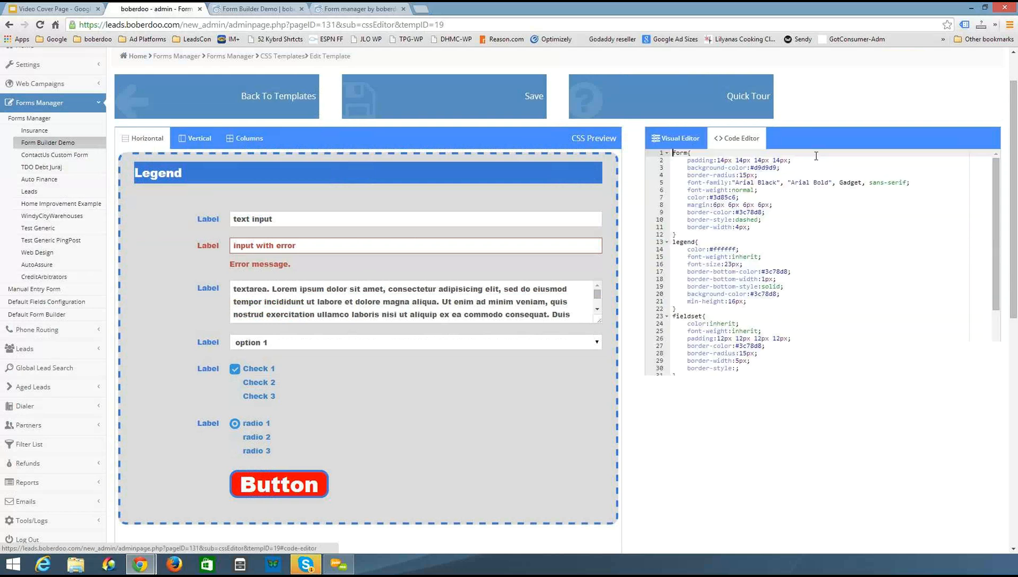
{"action": "left_click", "coordinate": [684, 137]}
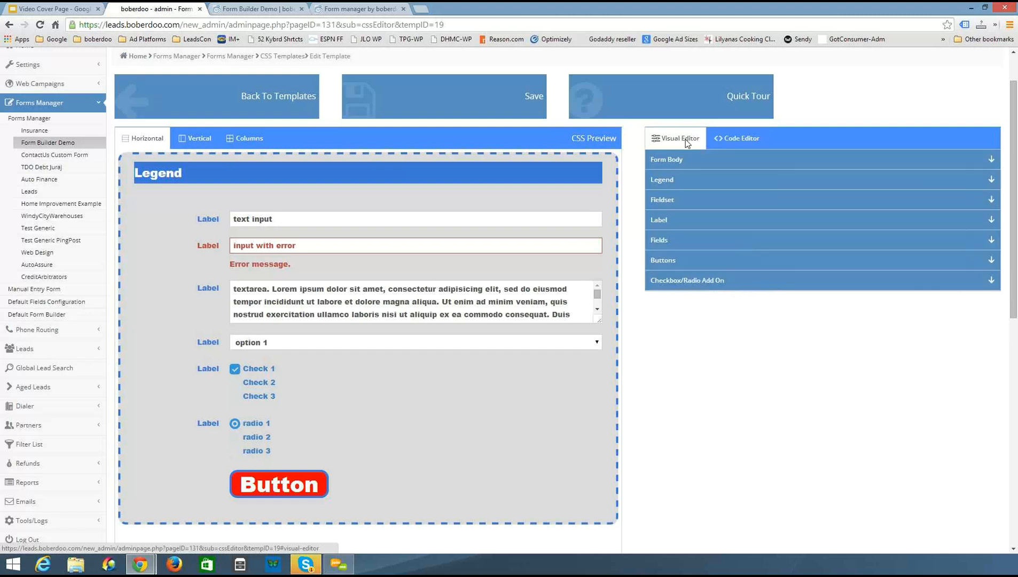
{"action": "left_click", "coordinate": [708, 159]}
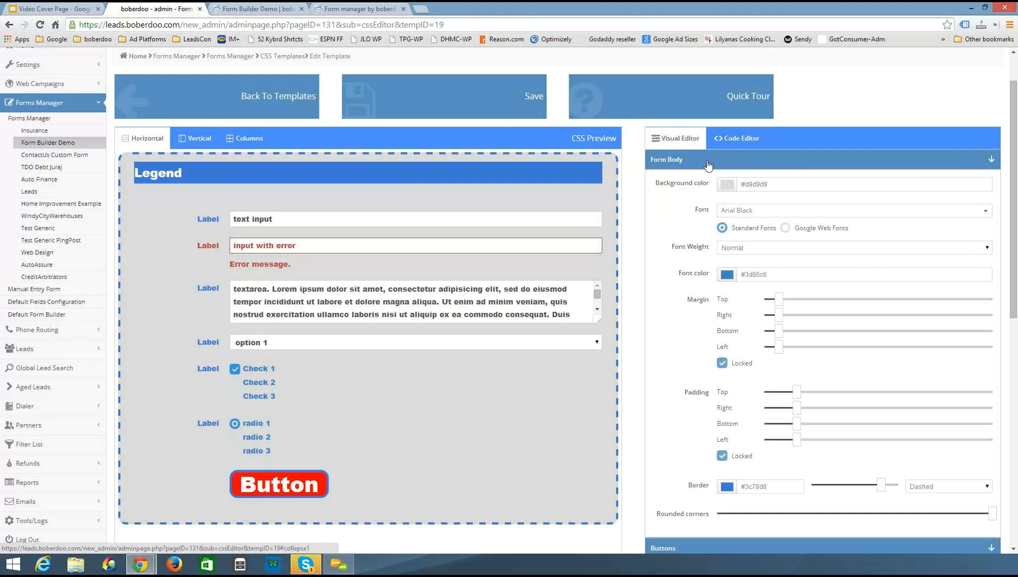
{"action": "scroll", "coordinate": [708, 166], "scroll_direction": "down", "scroll_amount": 1}
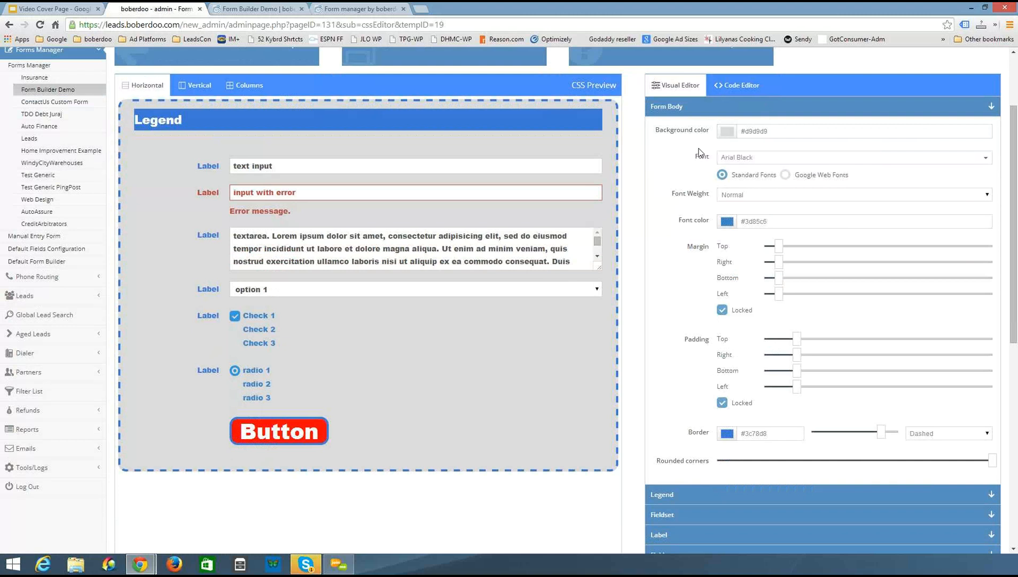
Try white and red as the form body background color before restoring the light grey #d9d9d9
{"action": "left_click", "coordinate": [726, 131]}
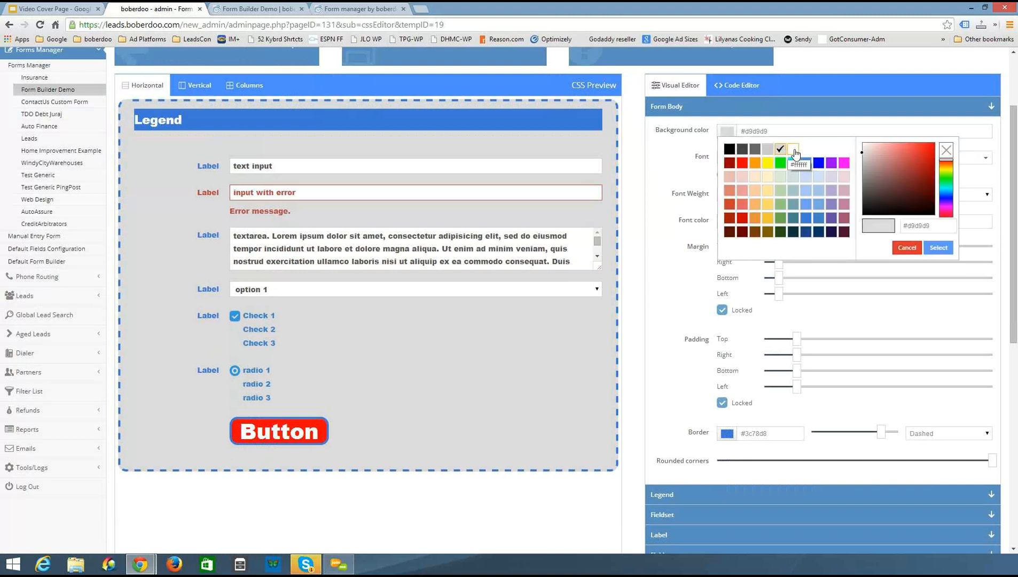
{"action": "left_click", "coordinate": [794, 150]}
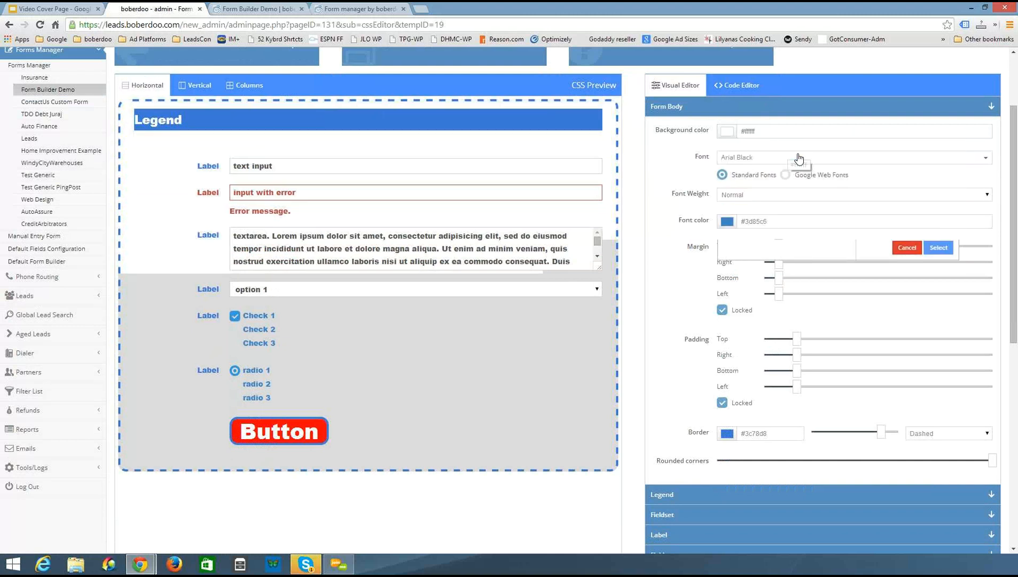
{"action": "left_click", "coordinate": [727, 132]}
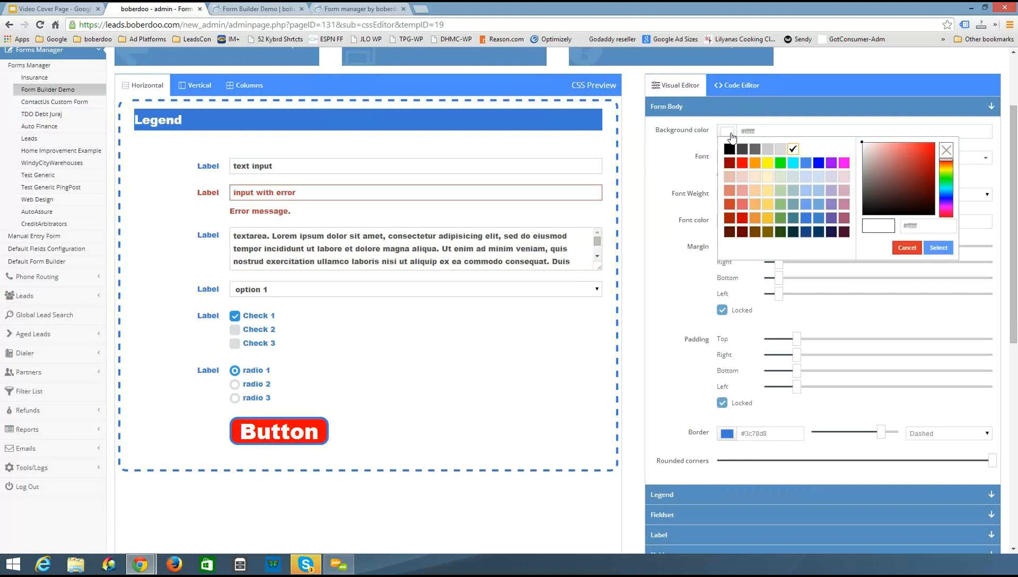
{"action": "left_click", "coordinate": [742, 163]}
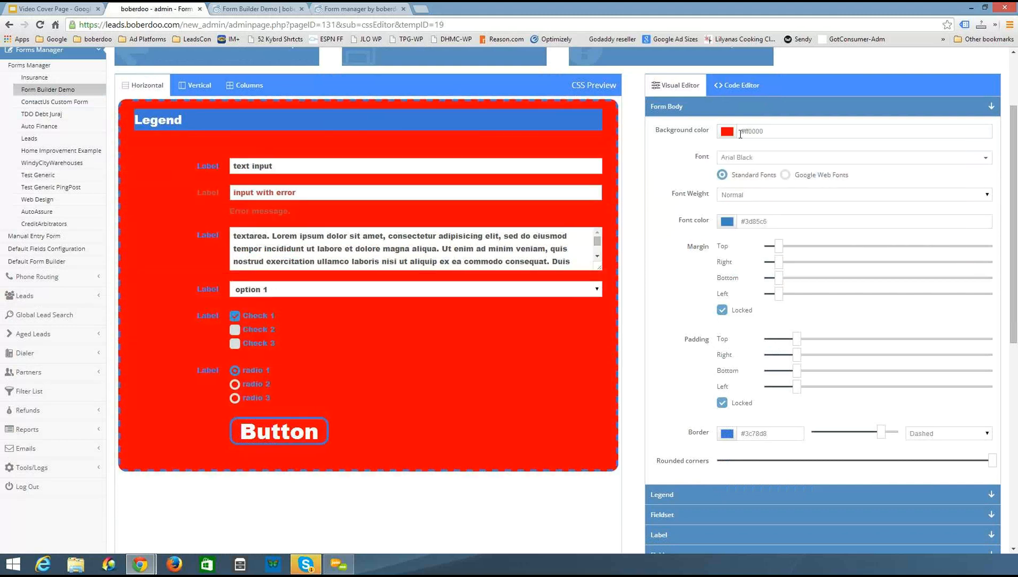
{"action": "left_click", "coordinate": [726, 132]}
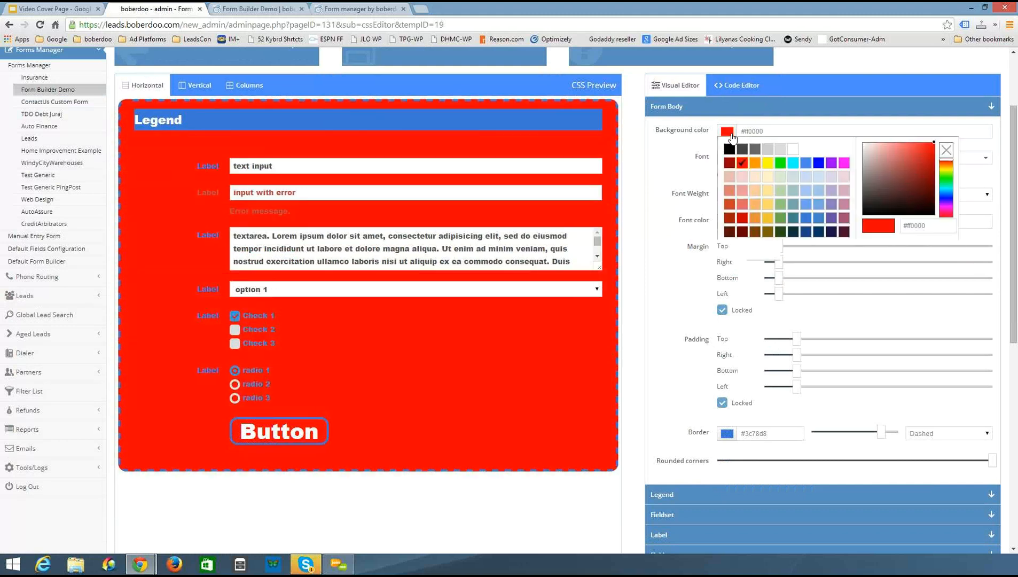
{"action": "left_click", "coordinate": [780, 149]}
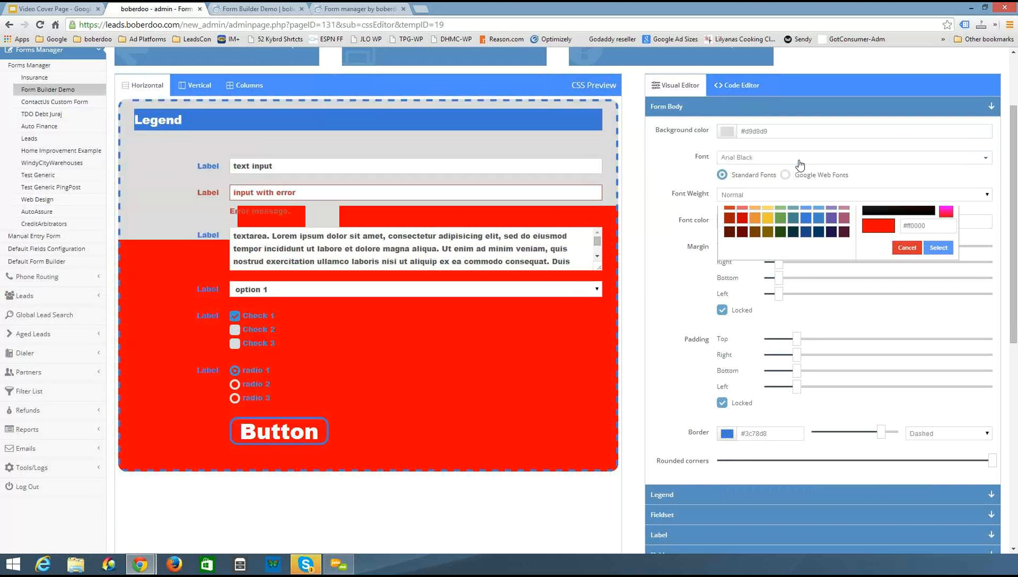
Browse the form body font list and set the font to Tahoma
{"action": "left_click", "coordinate": [745, 160]}
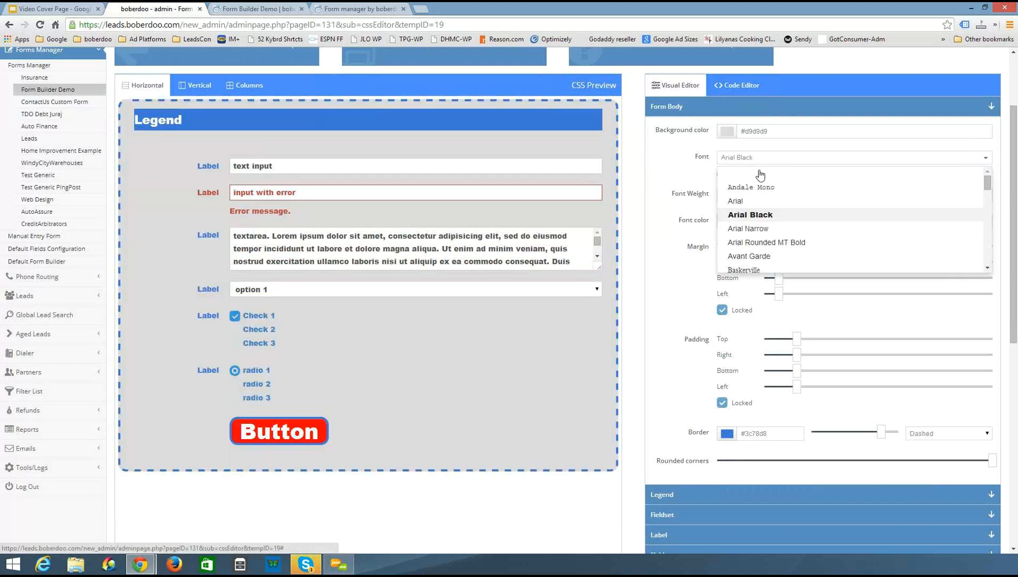
{"action": "scroll", "coordinate": [829, 197], "scroll_direction": "down", "scroll_amount": 5}
{"action": "scroll", "coordinate": [831, 200], "scroll_direction": "down", "scroll_amount": 7}
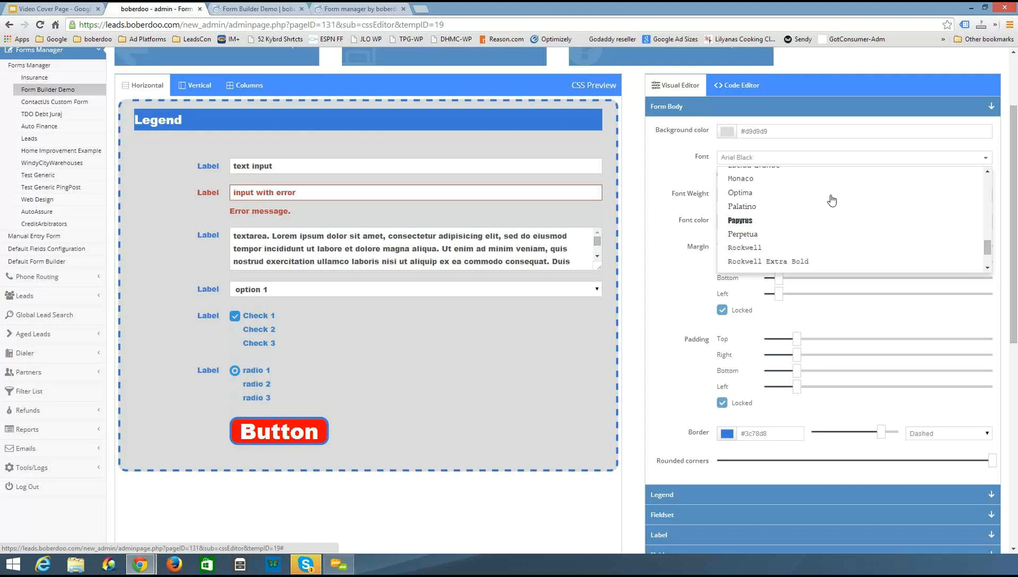
{"action": "scroll", "coordinate": [831, 200], "scroll_direction": "down", "scroll_amount": 2}
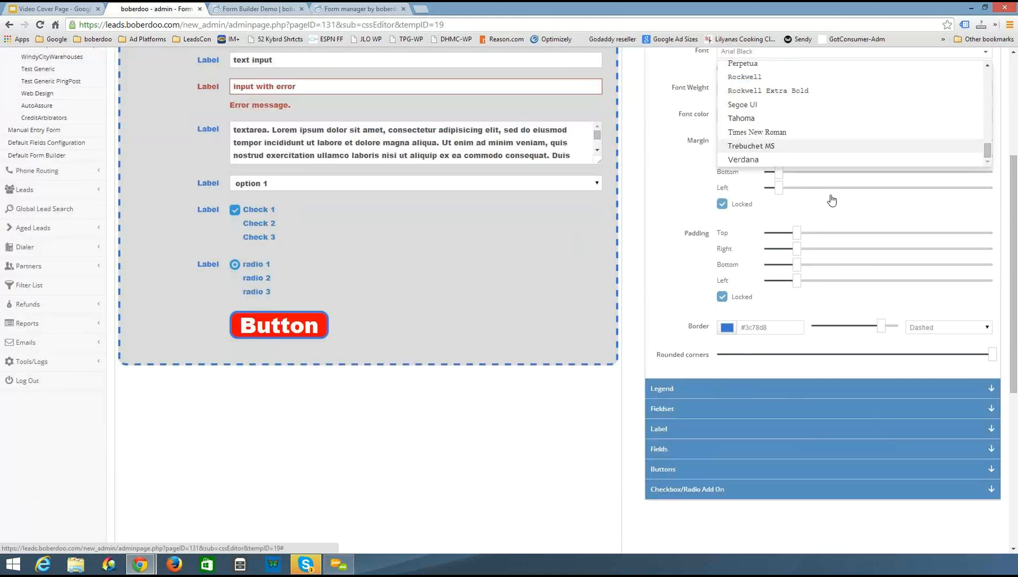
{"action": "scroll", "coordinate": [735, 286], "scroll_direction": "up", "scroll_amount": 4}
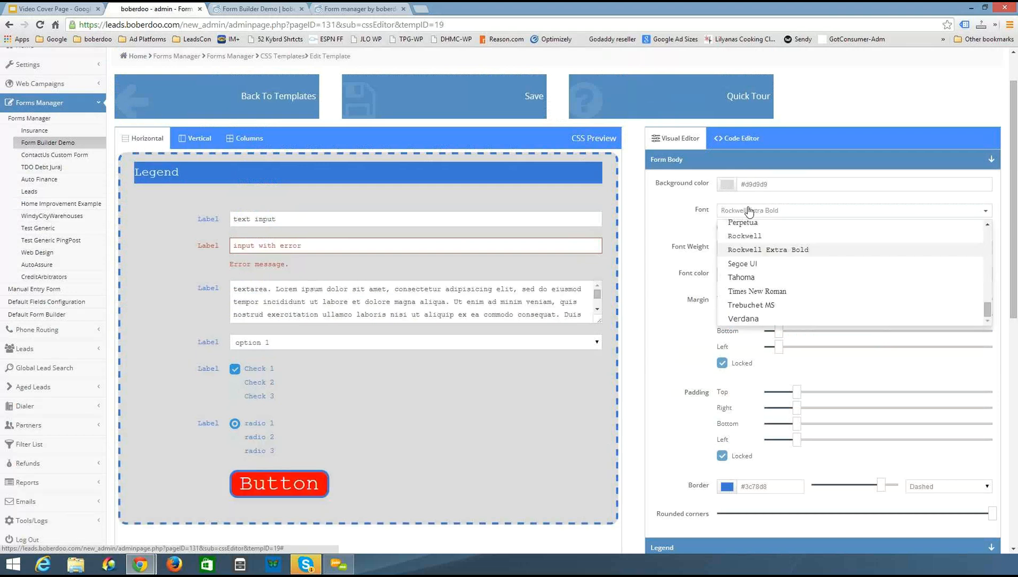
{"action": "left_click", "coordinate": [734, 219]}
{"action": "left_click", "coordinate": [733, 213]}
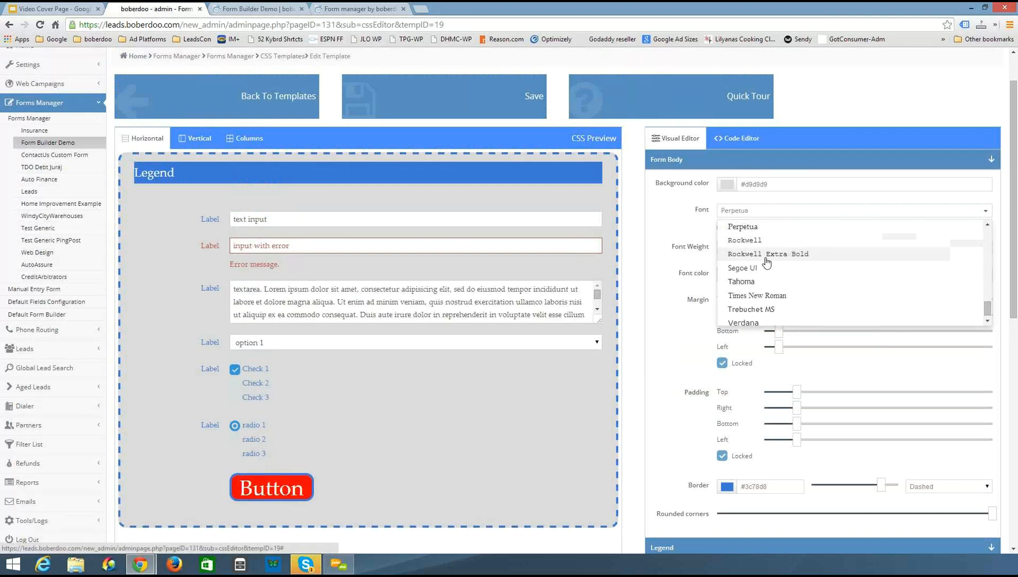
{"action": "left_click", "coordinate": [740, 280]}
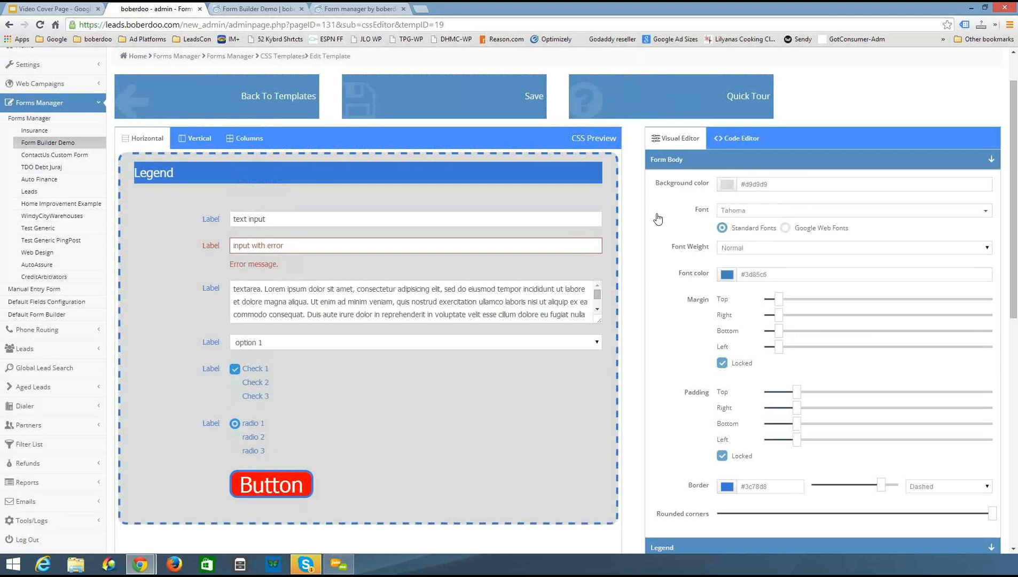
{"action": "scroll", "coordinate": [666, 217], "scroll_direction": "down", "scroll_amount": 1}
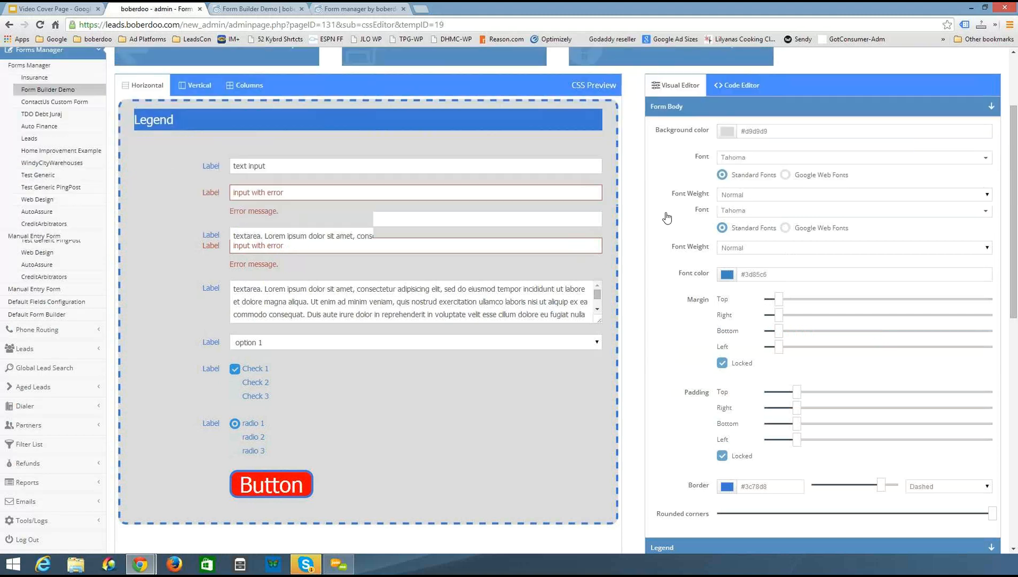
{"action": "left_click", "coordinate": [751, 196]}
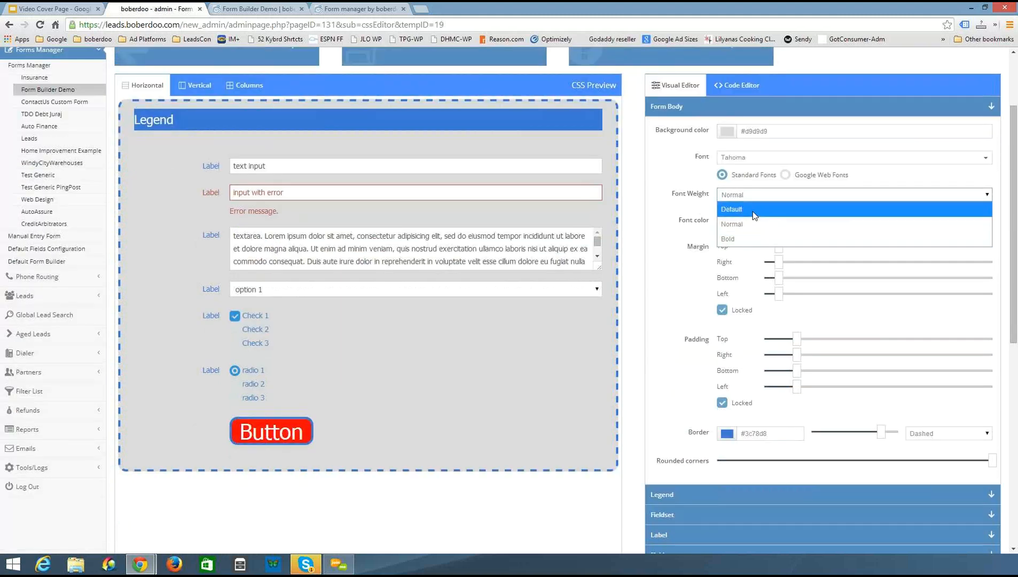
{"action": "left_click", "coordinate": [690, 193]}
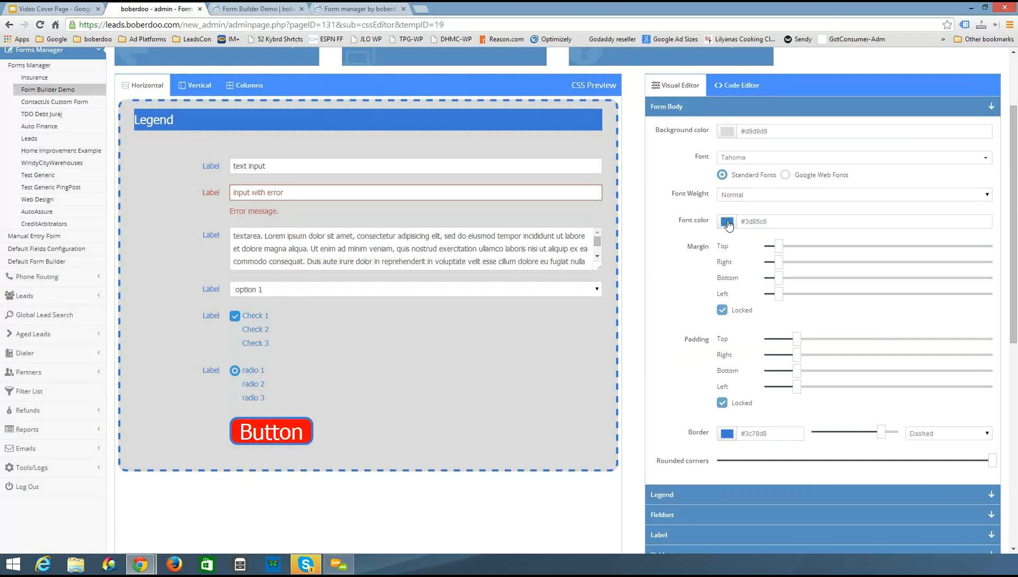
Set the form body font color to blue #3c78d8
{"action": "left_click", "coordinate": [726, 221]}
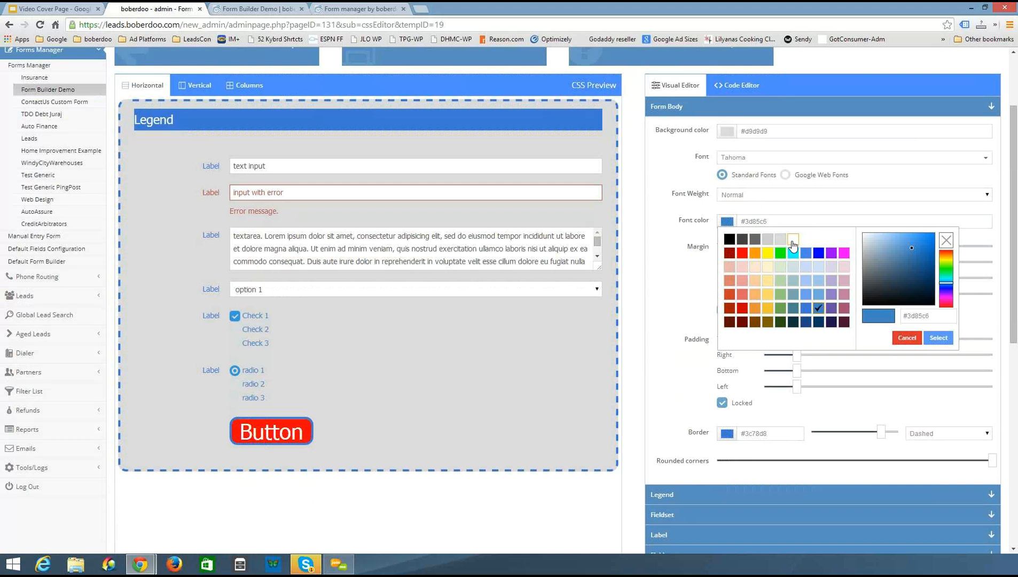
{"action": "left_click", "coordinate": [793, 239]}
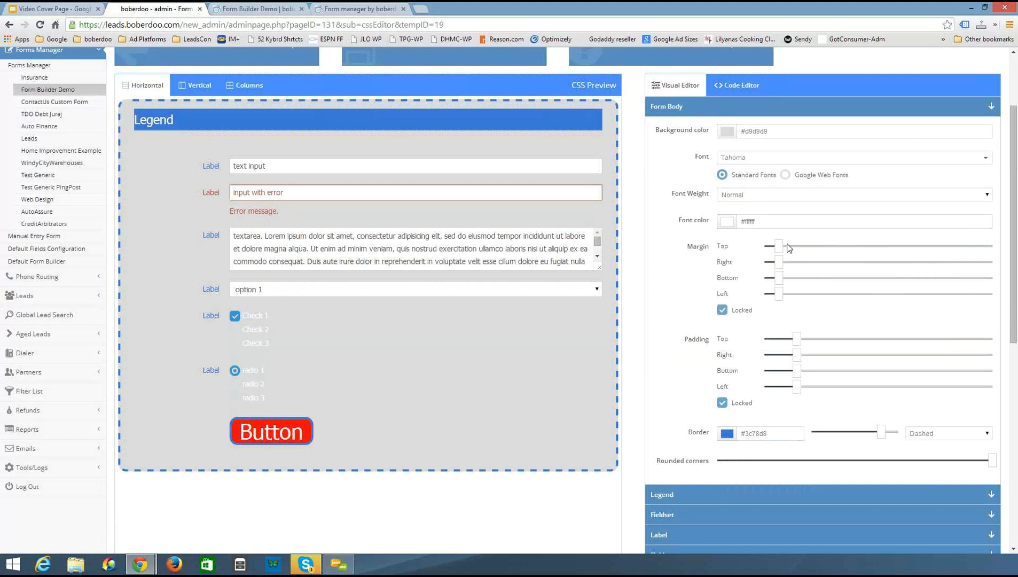
{"action": "left_click", "coordinate": [733, 228]}
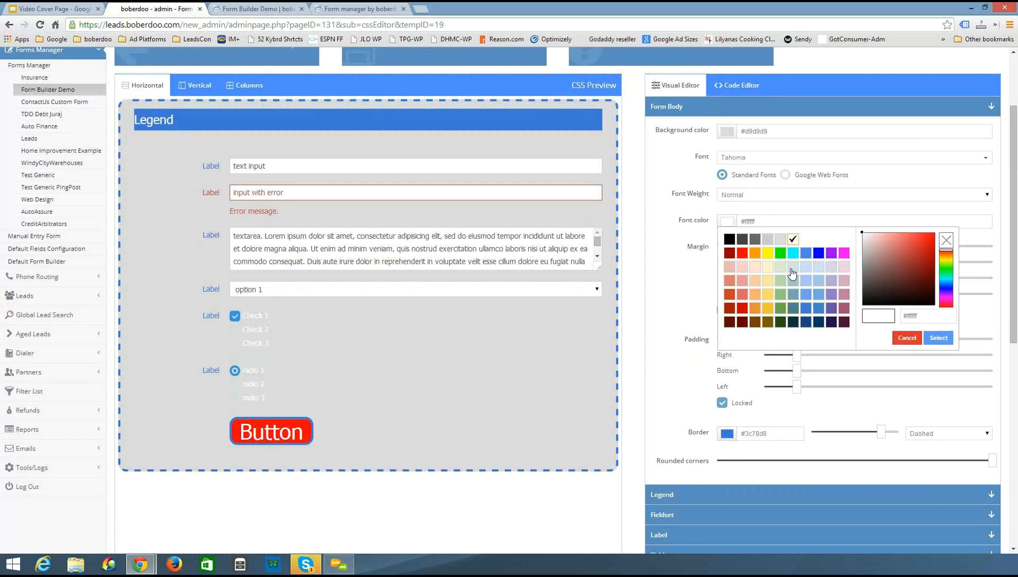
{"action": "left_click", "coordinate": [804, 309]}
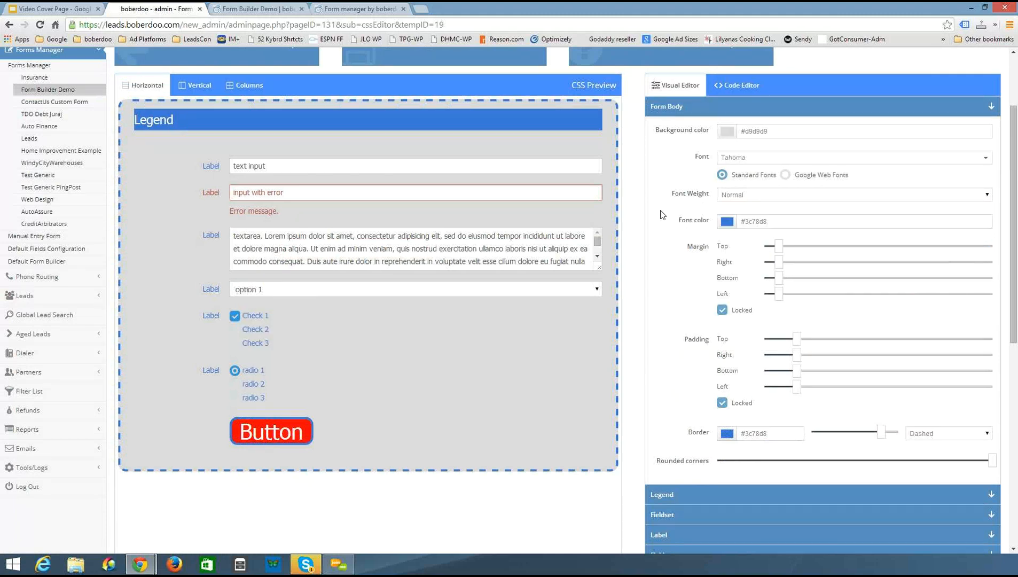
Reduce the form body margins to the minimum and adjust the padding sliders, toggling the margin lock
{"action": "scroll", "coordinate": [661, 214], "scroll_direction": "down", "scroll_amount": 1}
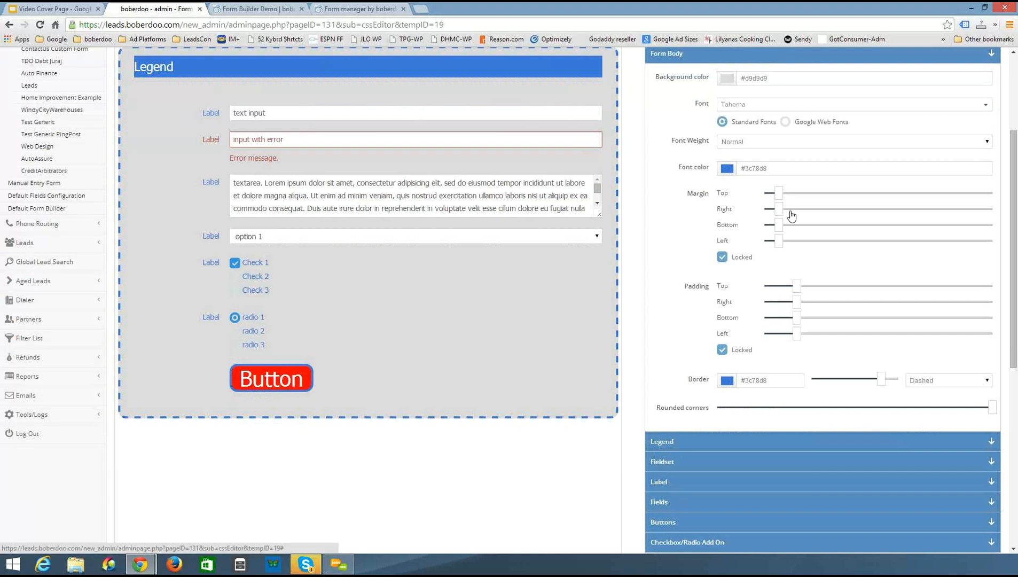
{"action": "left_click_drag", "start_coordinate": [790, 214], "coordinate": [772, 225]}
{"action": "left_click_drag", "start_coordinate": [797, 315], "coordinate": [839, 338]}
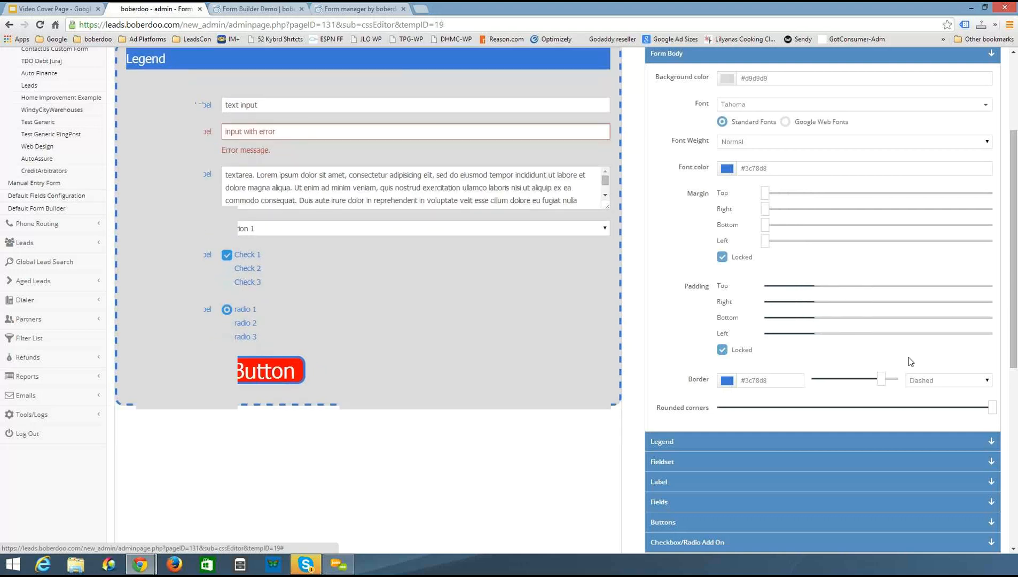
{"action": "left_click", "coordinate": [722, 257]}
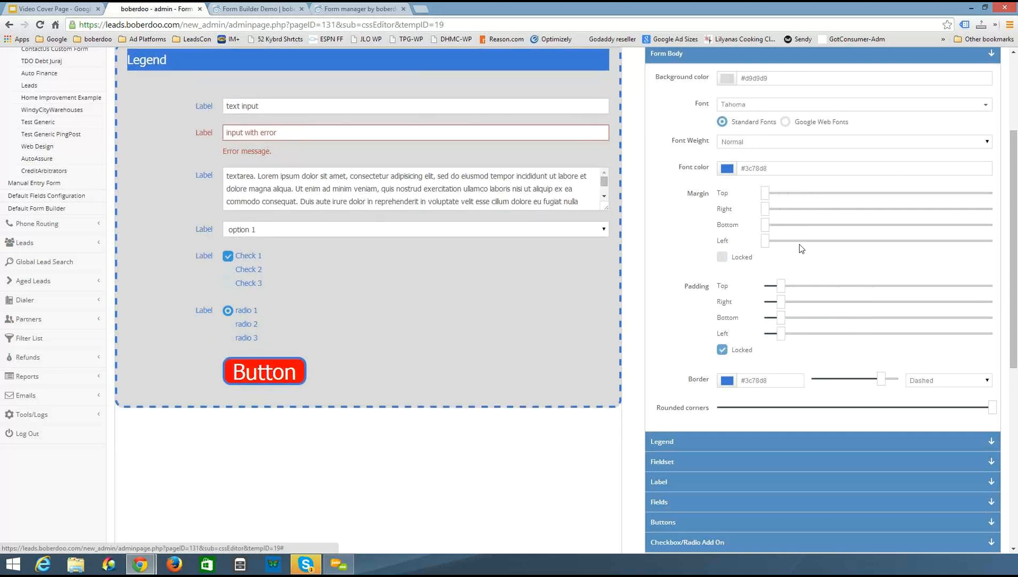
{"action": "left_click_drag", "start_coordinate": [800, 248], "coordinate": [762, 250]}
{"action": "left_click", "coordinate": [722, 257]}
{"action": "scroll", "coordinate": [693, 263], "scroll_direction": "down", "scroll_amount": 1}
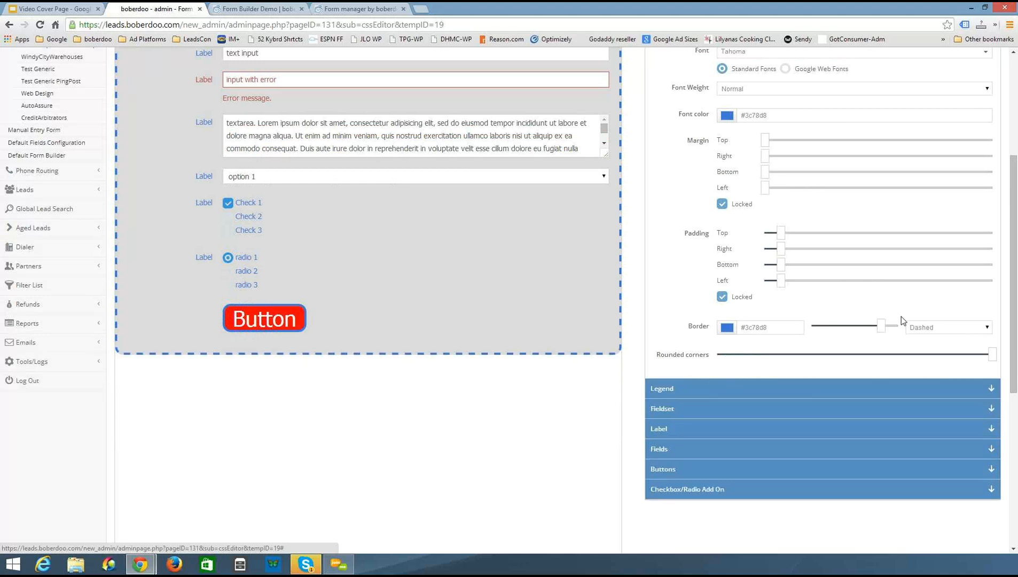
{"action": "scroll", "coordinate": [901, 317], "scroll_direction": "up", "scroll_amount": 1}
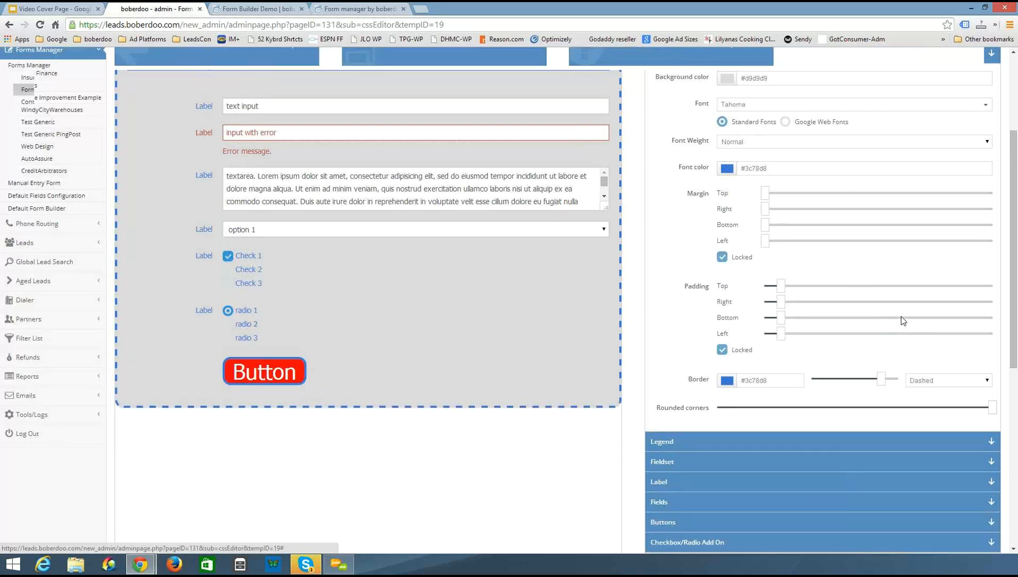
{"action": "scroll", "coordinate": [901, 317], "scroll_direction": "up", "scroll_amount": 1}
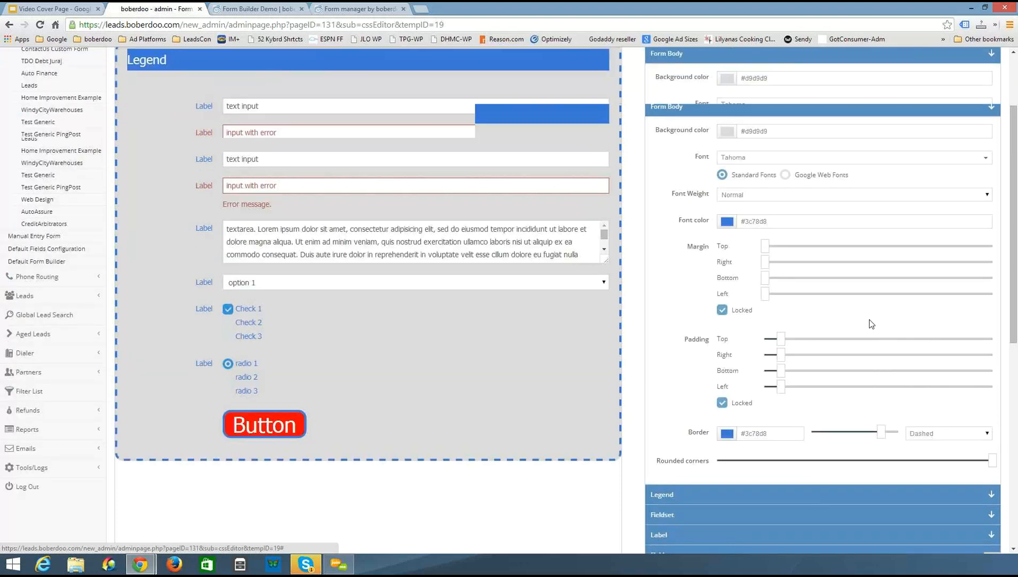
{"action": "scroll", "coordinate": [871, 324], "scroll_direction": "down", "scroll_amount": 1}
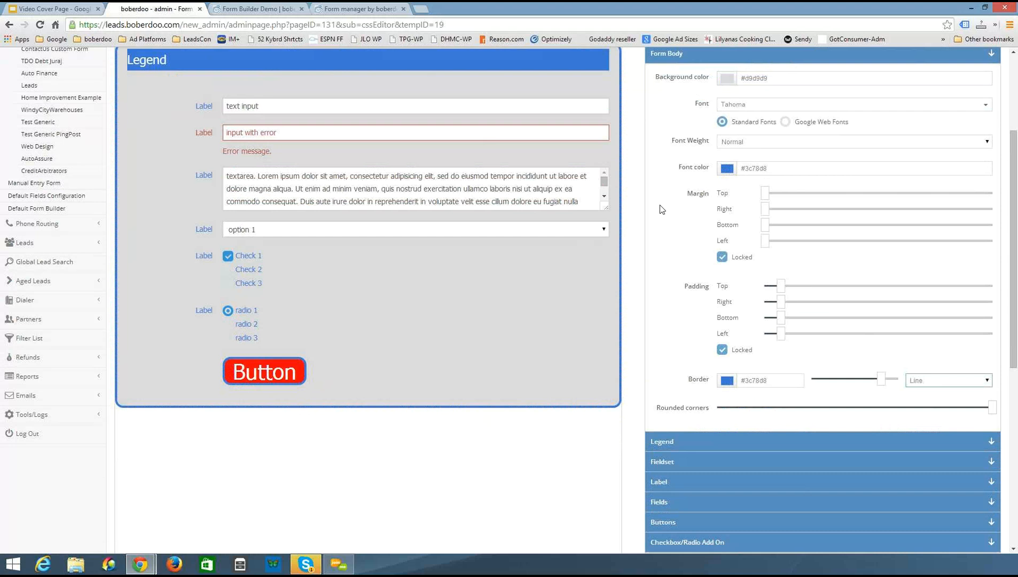
{"action": "scroll", "coordinate": [660, 209], "scroll_direction": "up", "scroll_amount": 1}
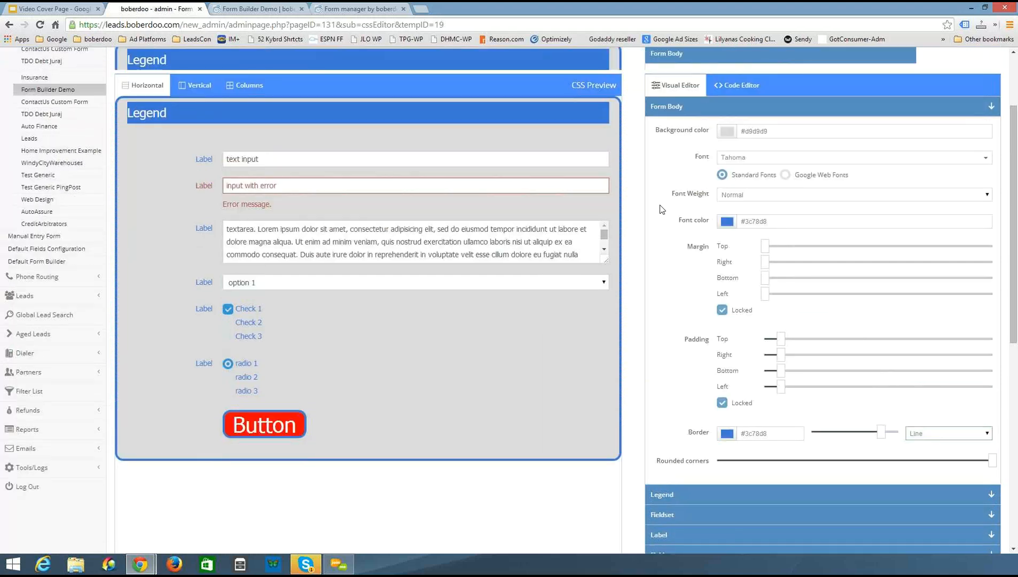
Try black as the legend background color before restoring blue #3c78d8
{"action": "scroll", "coordinate": [660, 209], "scroll_direction": "down", "scroll_amount": 1}
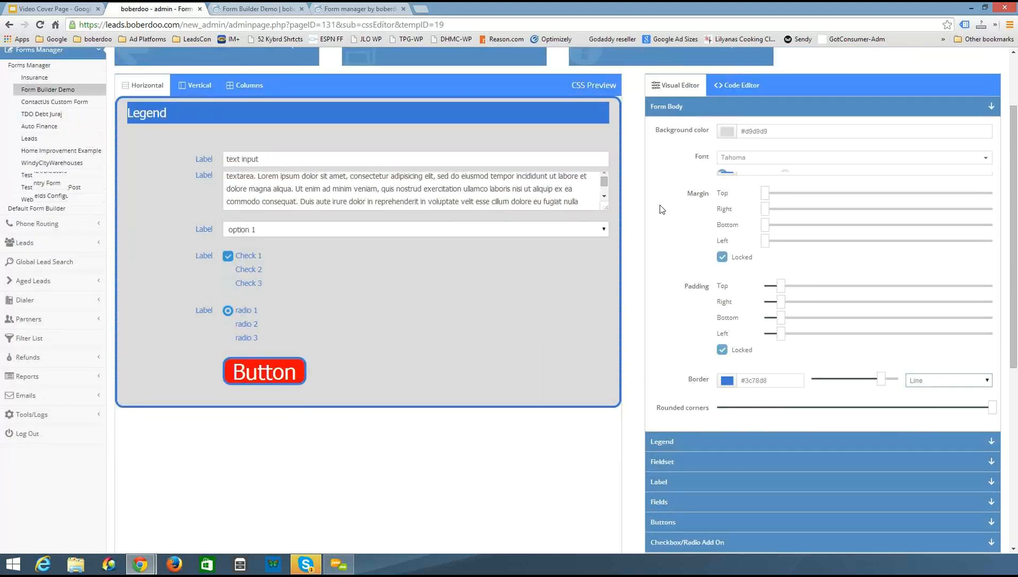
{"action": "scroll", "coordinate": [672, 342], "scroll_direction": "down", "scroll_amount": 2}
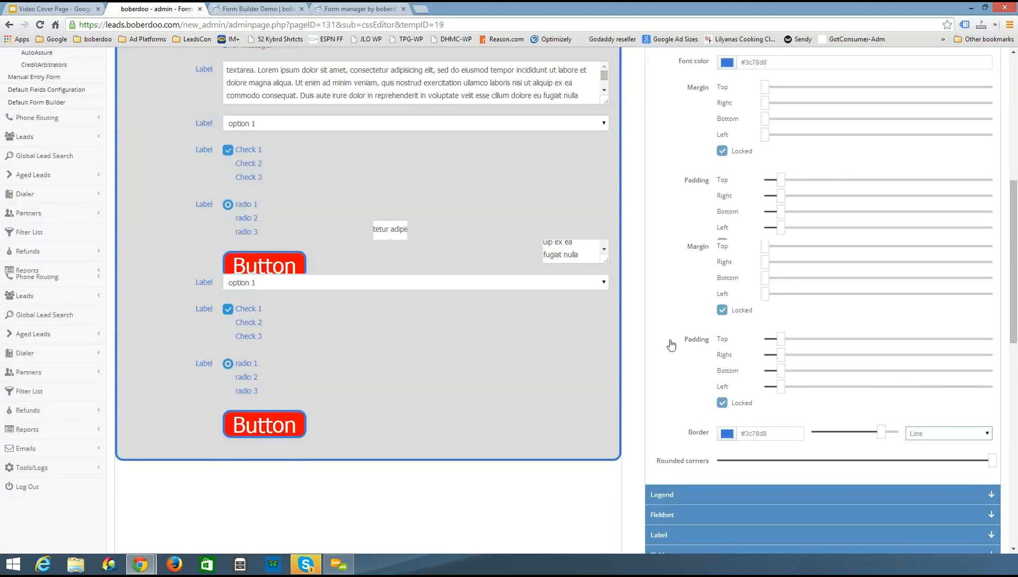
{"action": "scroll", "coordinate": [671, 344], "scroll_direction": "up", "scroll_amount": 4}
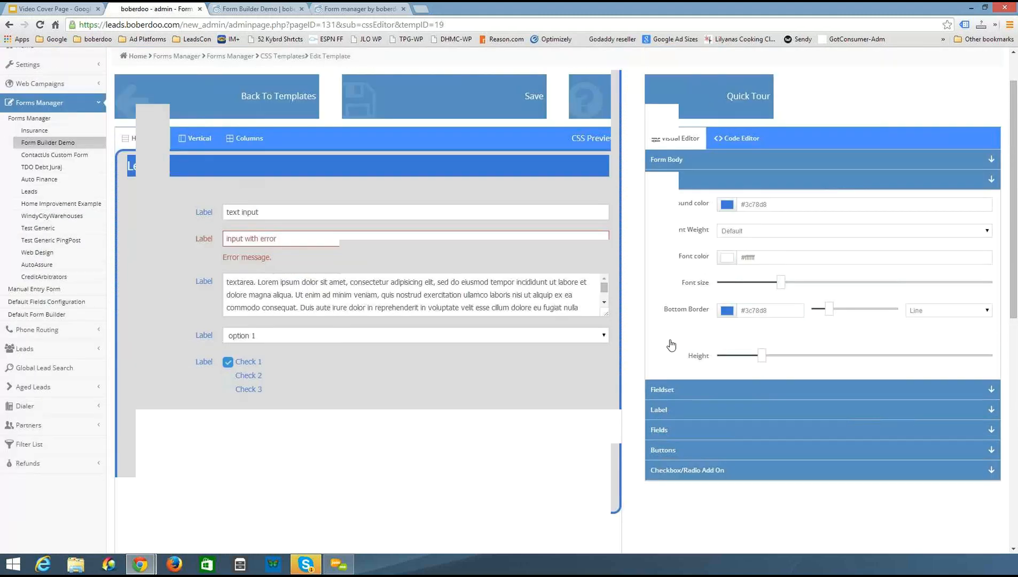
{"action": "left_click", "coordinate": [727, 206]}
{"action": "left_click", "coordinate": [730, 223]}
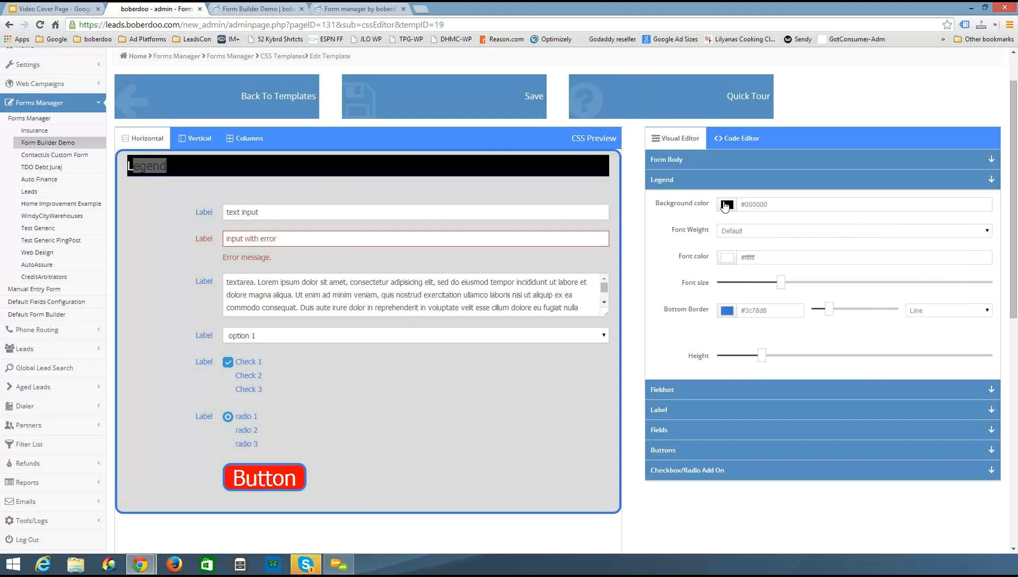
{"action": "left_click", "coordinate": [726, 207]}
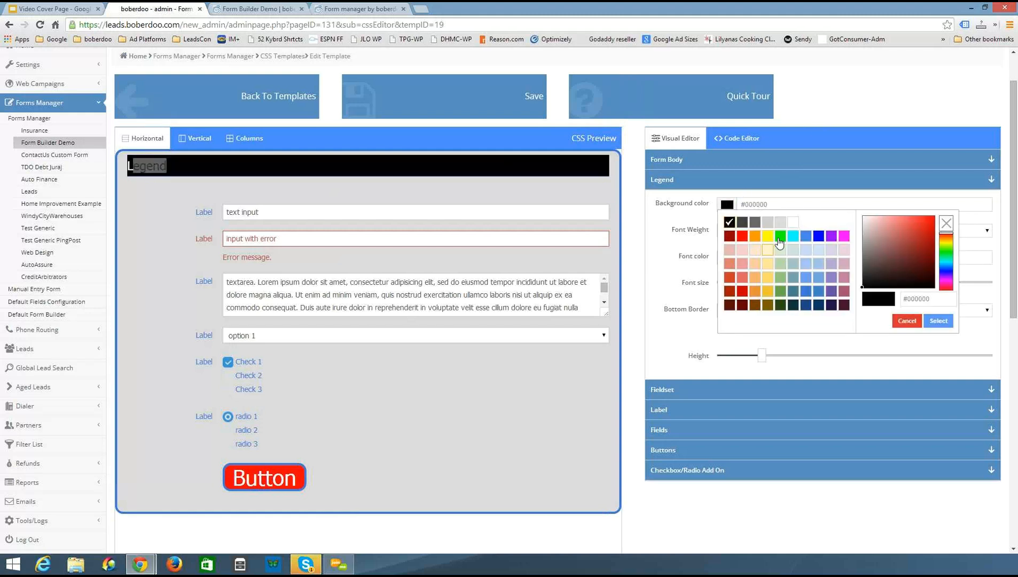
{"action": "left_click", "coordinate": [806, 291]}
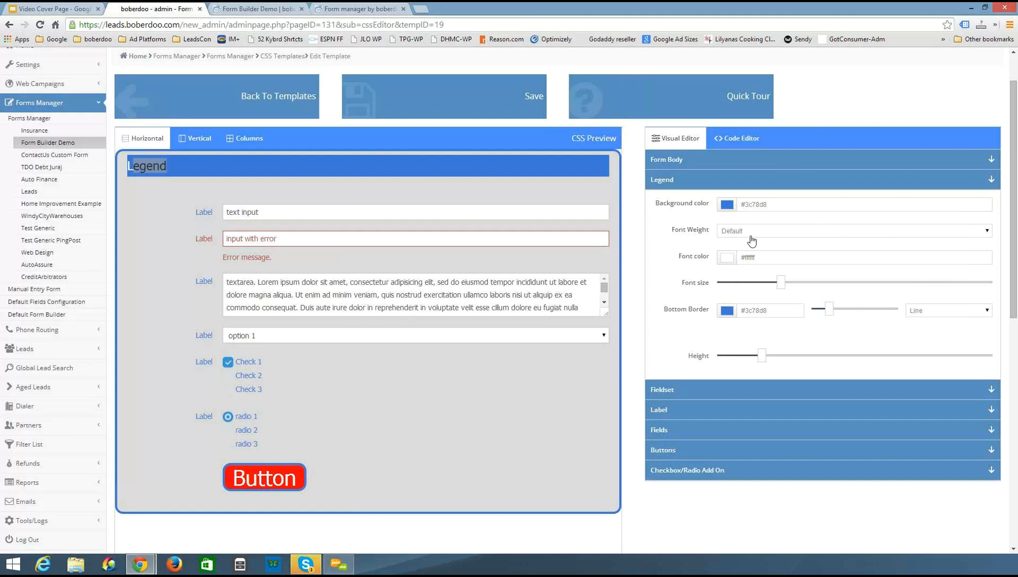
Set the legend font color to black #000000 and enlarge the legend font size slightly
{"action": "left_click", "coordinate": [727, 258]}
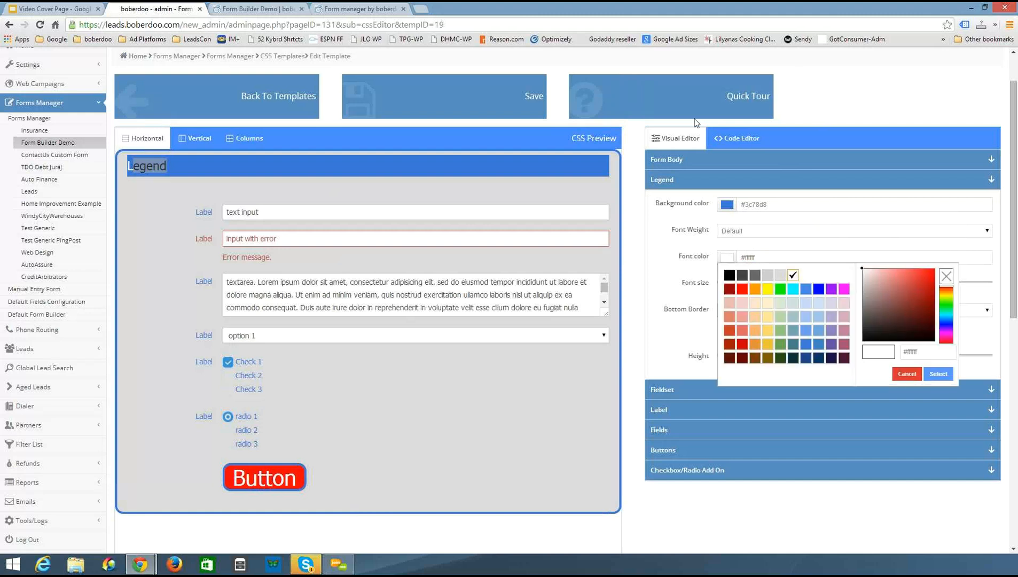
{"action": "left_click", "coordinate": [118, 190]}
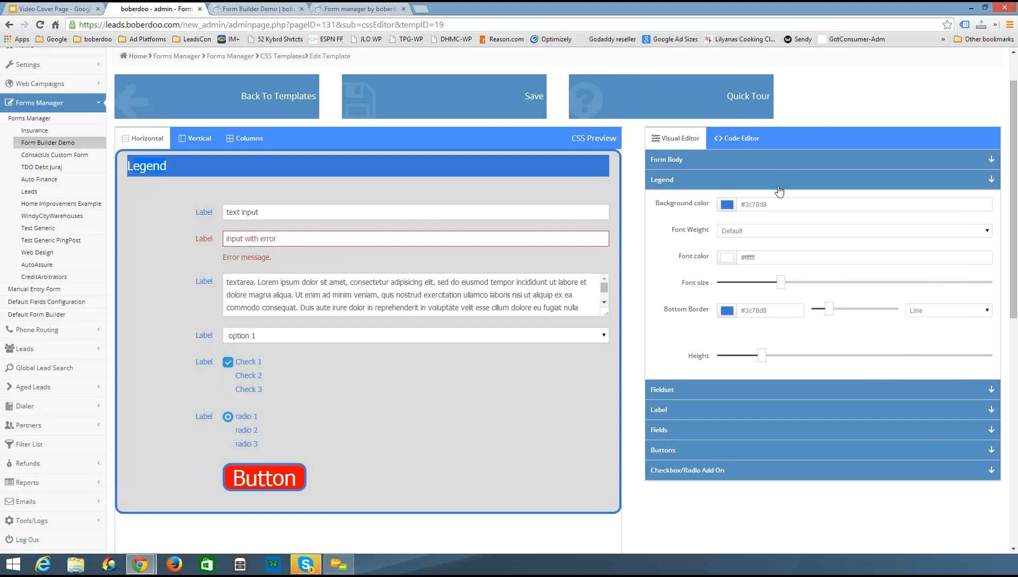
{"action": "left_click", "coordinate": [727, 257]}
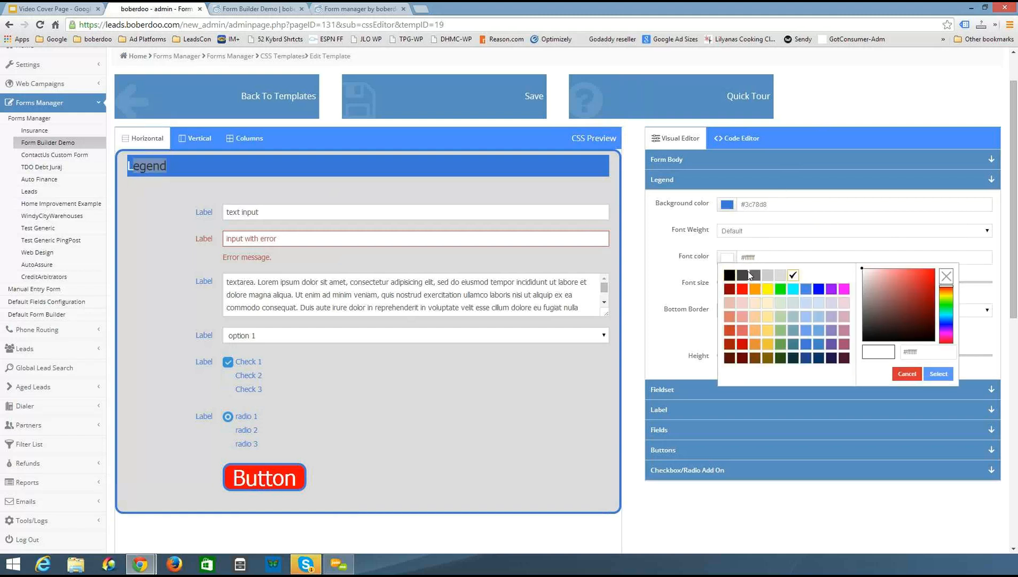
{"action": "left_click", "coordinate": [728, 274]}
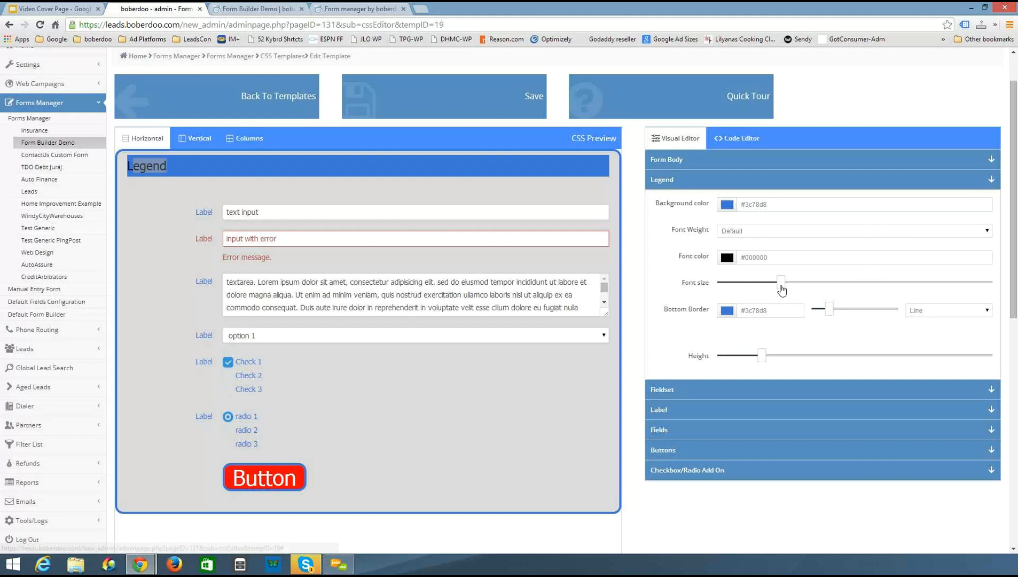
{"action": "mouse_move", "coordinate": [781, 283]}
{"action": "left_mouse_down"}
{"action": "mouse_move", "coordinate": [910, 294]}
{"action": "mouse_move", "coordinate": [742, 296]}
{"action": "mouse_move", "coordinate": [791, 297]}
{"action": "left_mouse_up"}
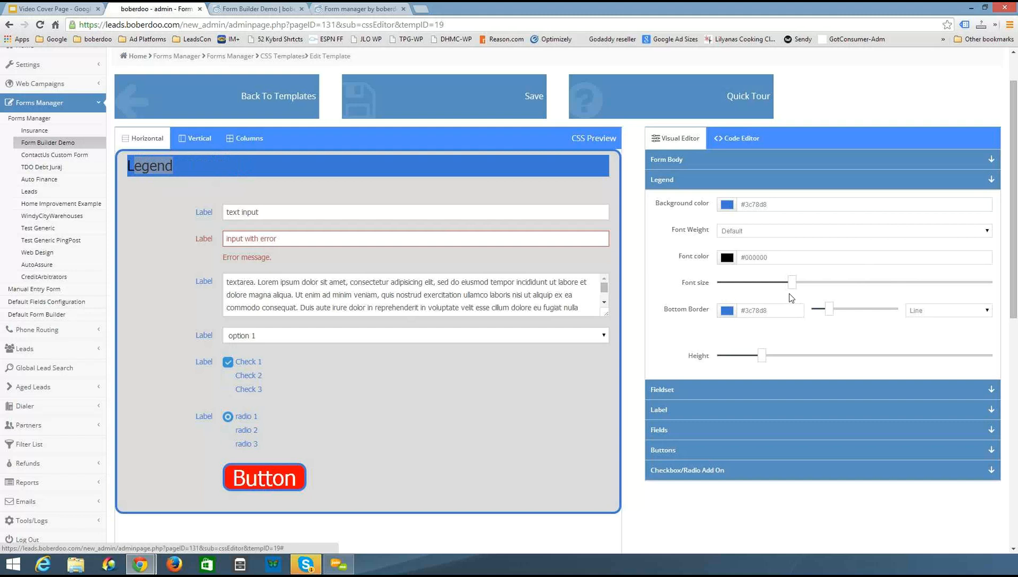
Set the legend bottom border to black #000000 with minimum width and border style None
{"action": "left_click", "coordinate": [728, 310]}
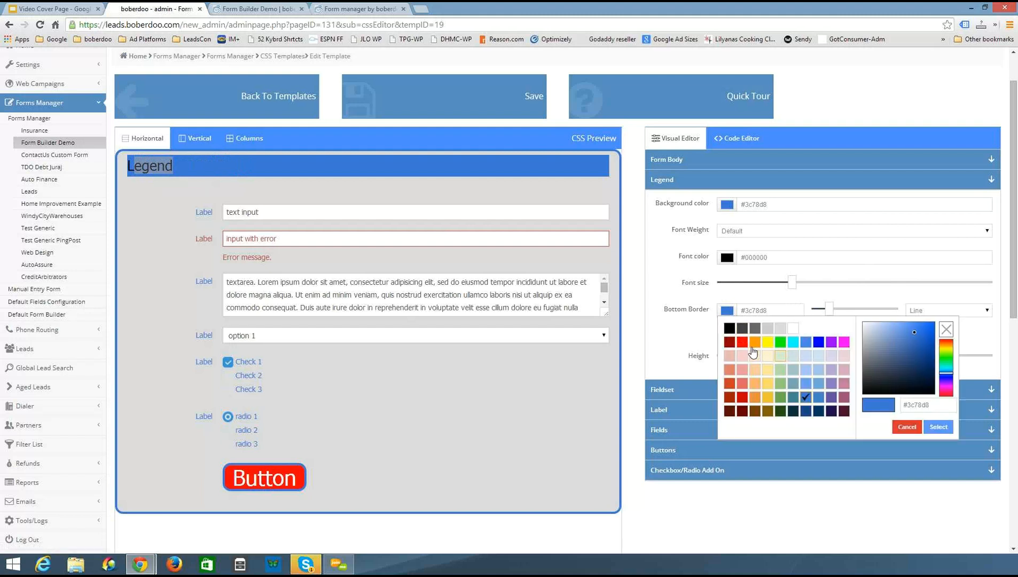
{"action": "left_click", "coordinate": [729, 328]}
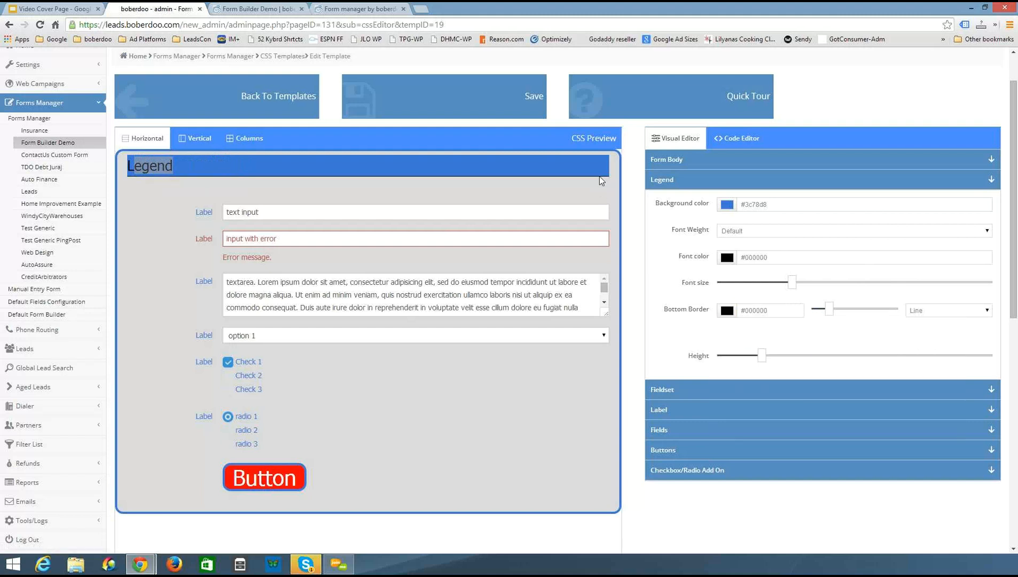
{"action": "left_click_drag", "start_coordinate": [833, 314], "coordinate": [779, 315]}
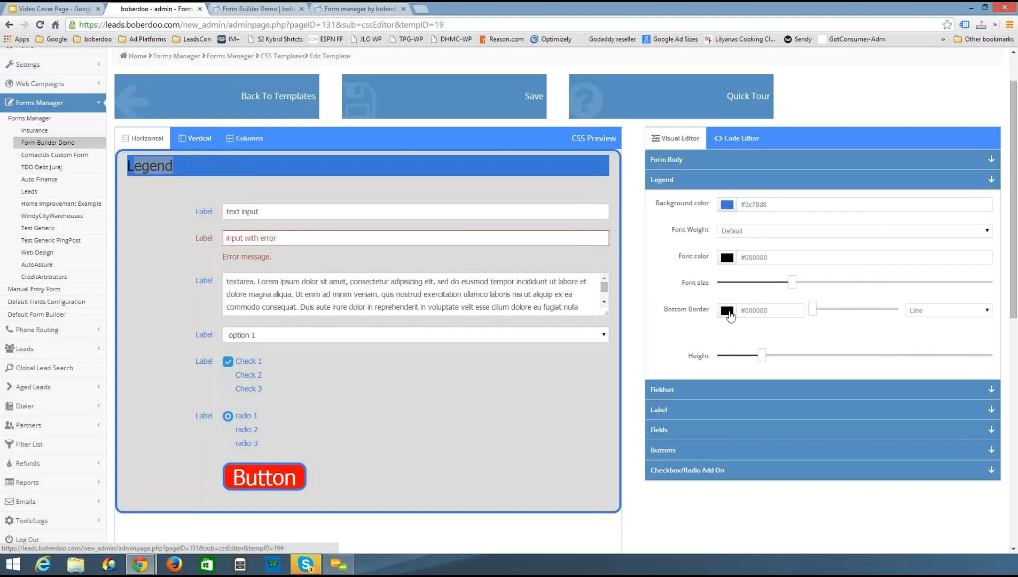
{"action": "left_click", "coordinate": [727, 312]}
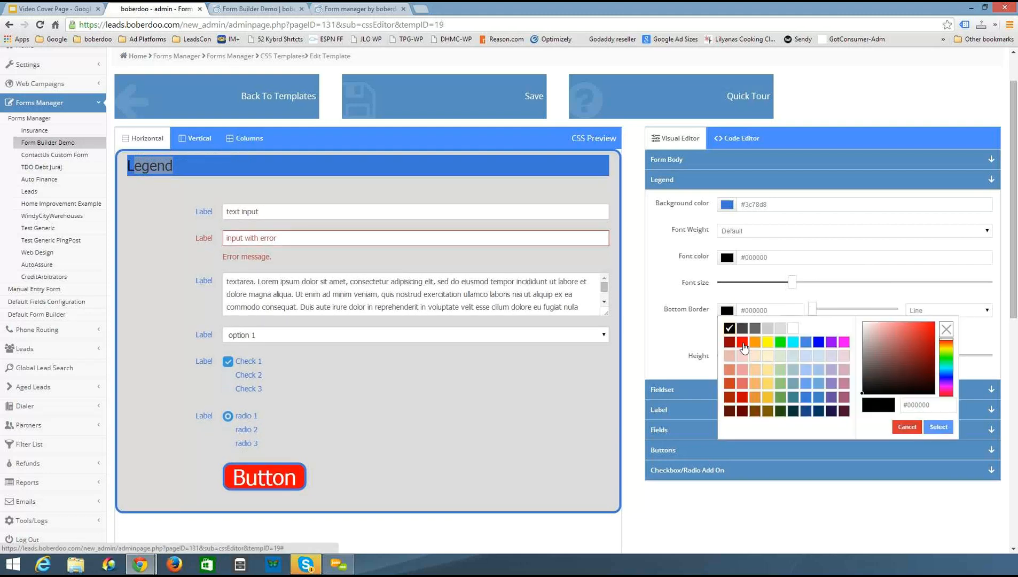
{"action": "left_click", "coordinate": [819, 298]}
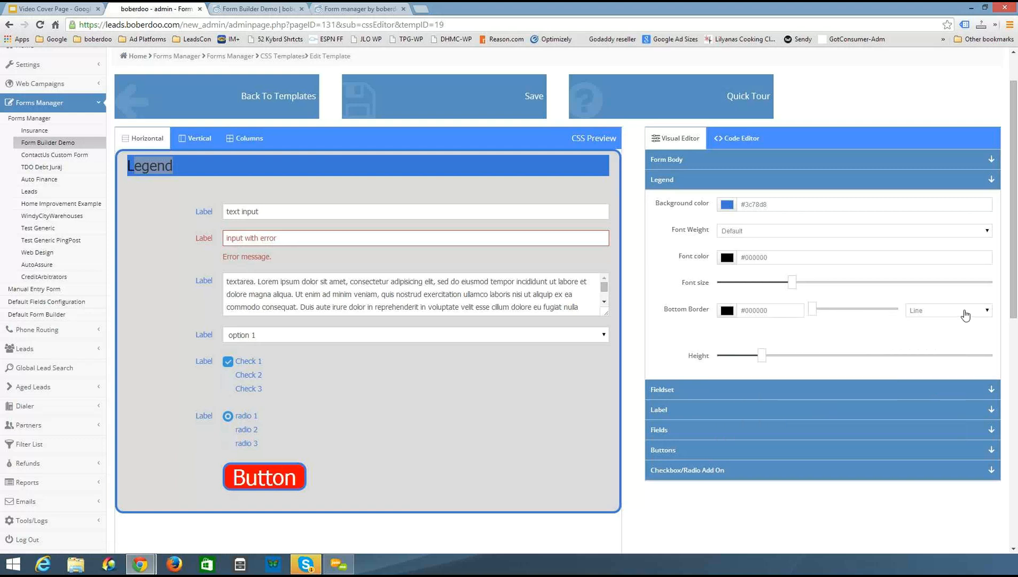
{"action": "left_click", "coordinate": [965, 315]}
{"action": "left_click", "coordinate": [946, 322]}
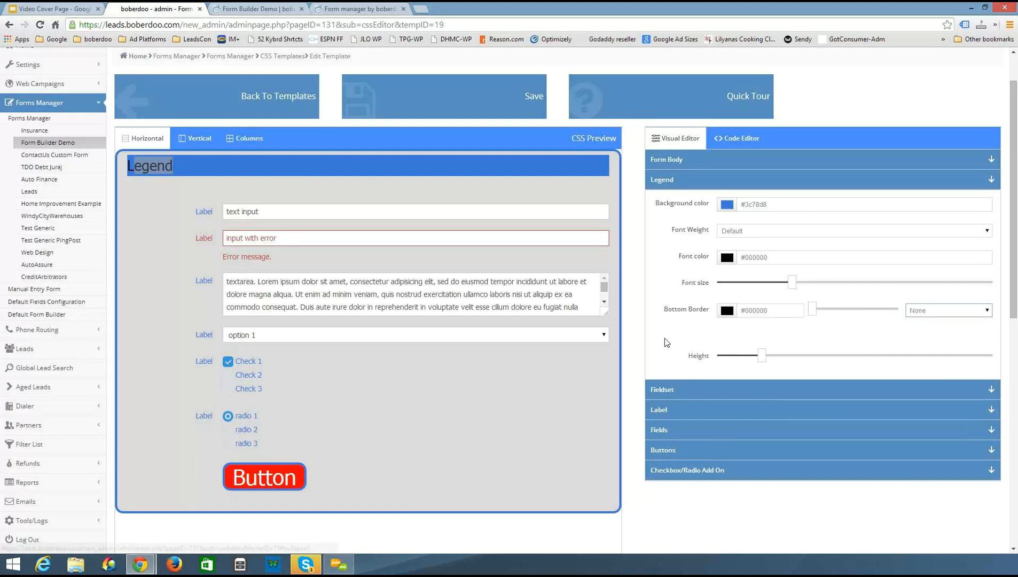
Increase the legend's height with its height slider
{"action": "left_click_drag", "start_coordinate": [761, 357], "coordinate": [834, 356]}
{"action": "left_click_drag", "start_coordinate": [897, 371], "coordinate": [710, 349]}
Open the Fieldset settings and increase the fieldset padding slightly, leaving font weight at Default
{"action": "scroll", "coordinate": [710, 349], "scroll_direction": "down", "scroll_amount": 1}
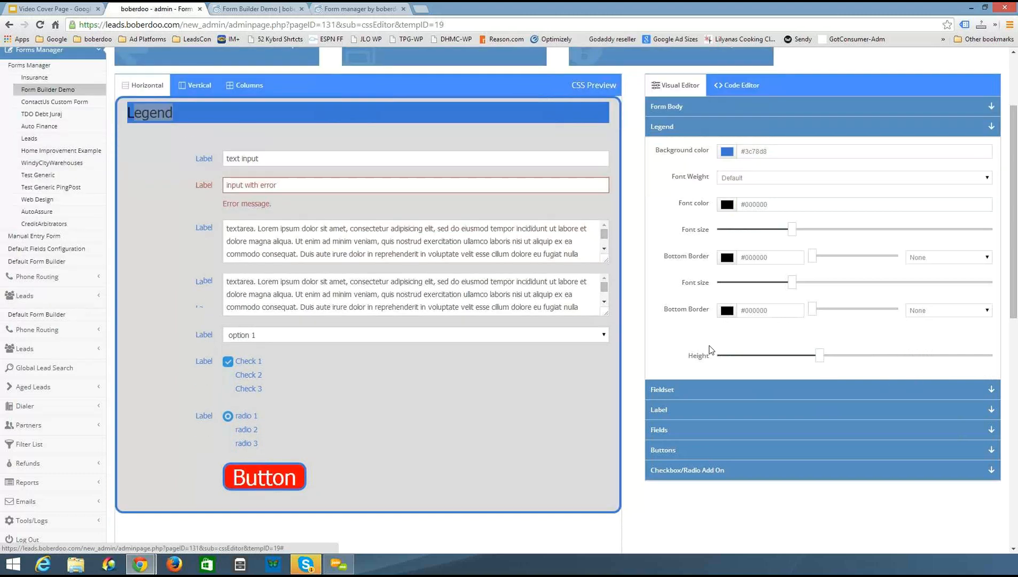
{"action": "left_click", "coordinate": [698, 336]}
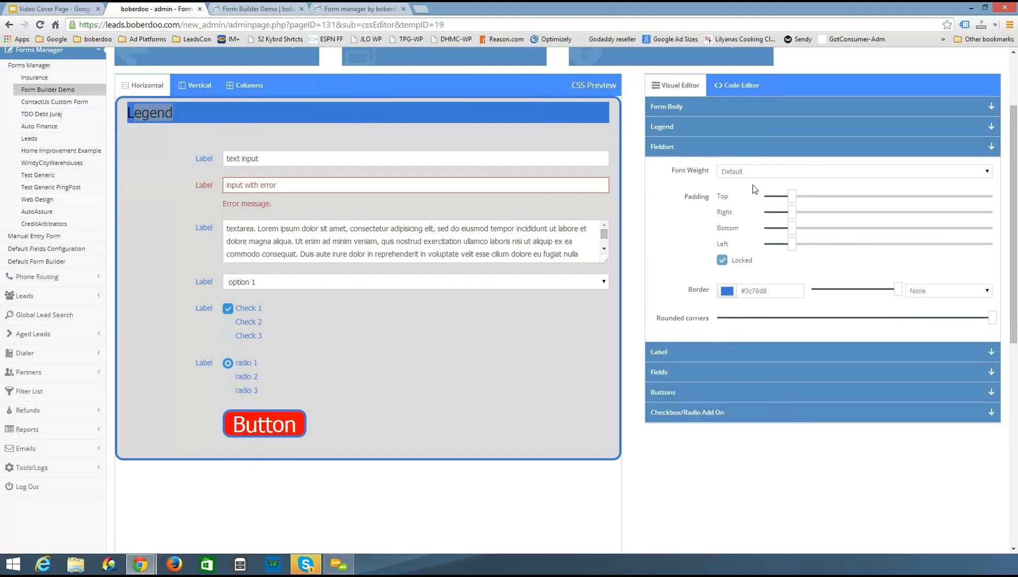
{"action": "left_click", "coordinate": [752, 181]}
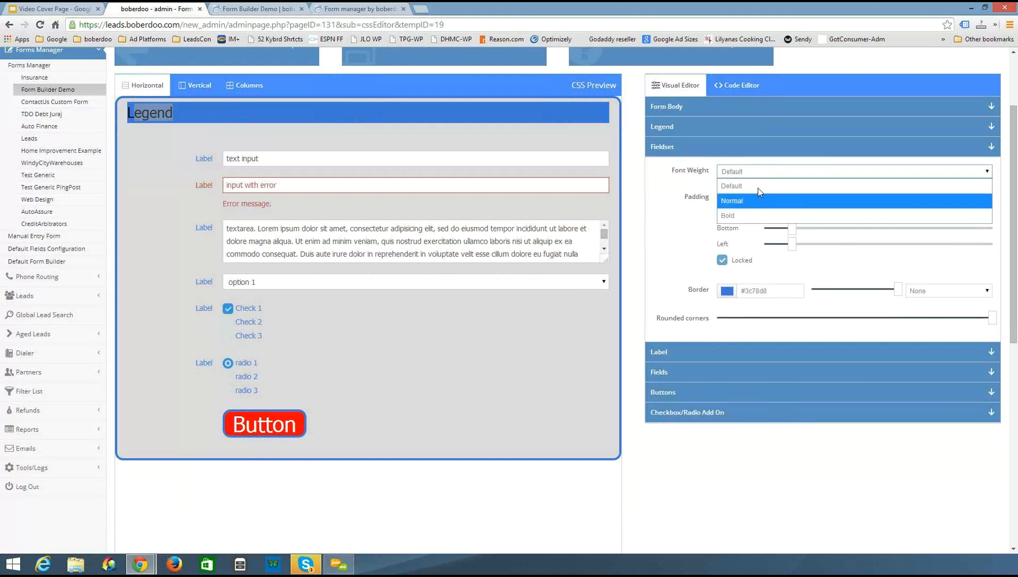
{"action": "left_click", "coordinate": [685, 231]}
{"action": "mouse_move", "coordinate": [790, 219]}
{"action": "left_mouse_down"}
{"action": "mouse_move", "coordinate": [850, 221]}
{"action": "mouse_move", "coordinate": [797, 221]}
{"action": "left_mouse_up"}
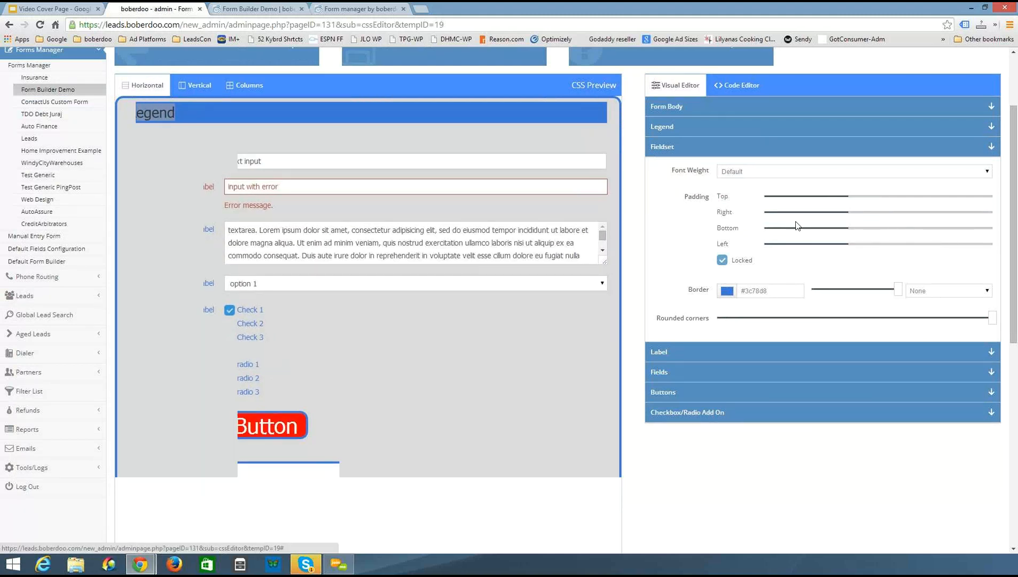
Set the fieldset border color to white #ffffff and switch its border style between Line and None
{"action": "left_click", "coordinate": [727, 291]}
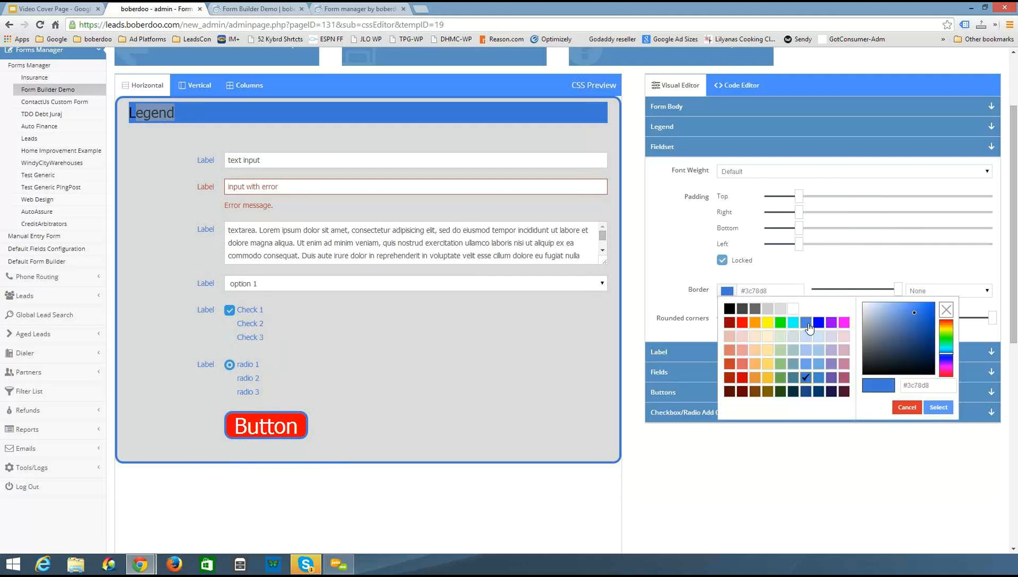
{"action": "left_click", "coordinate": [794, 309]}
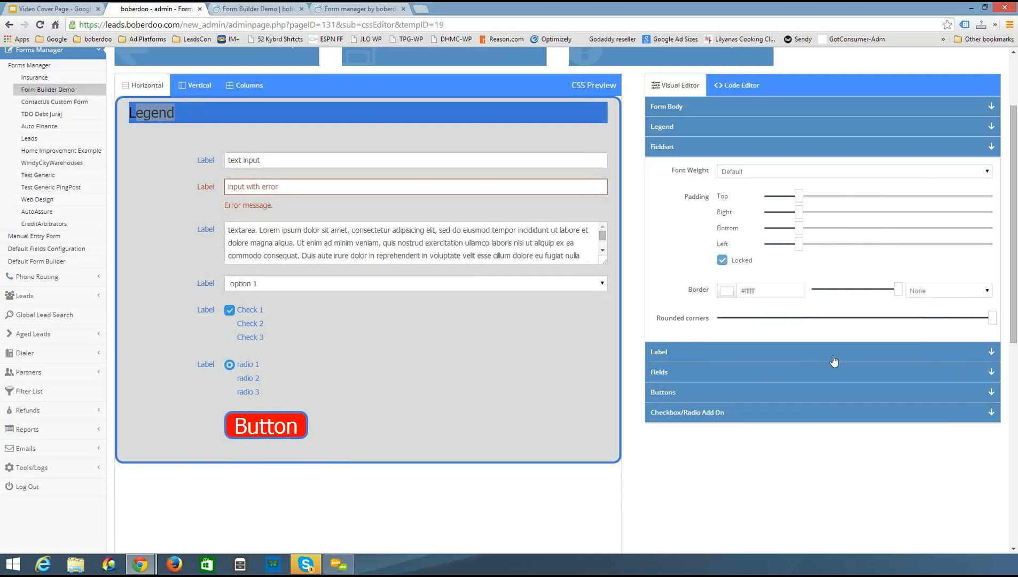
{"action": "left_click", "coordinate": [922, 293]}
{"action": "left_click", "coordinate": [927, 321]}
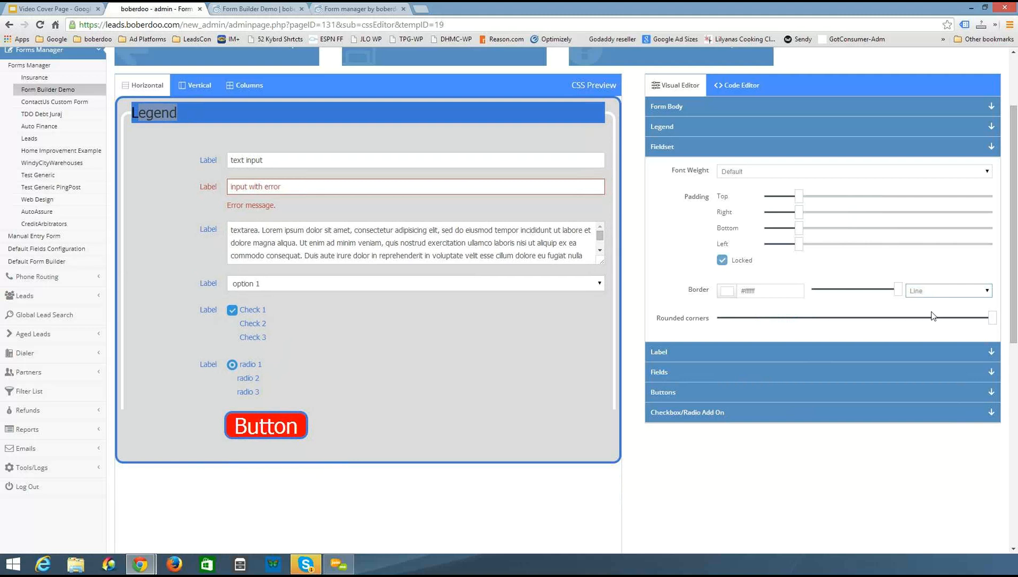
{"action": "left_click", "coordinate": [928, 291]}
{"action": "left_click", "coordinate": [848, 302]}
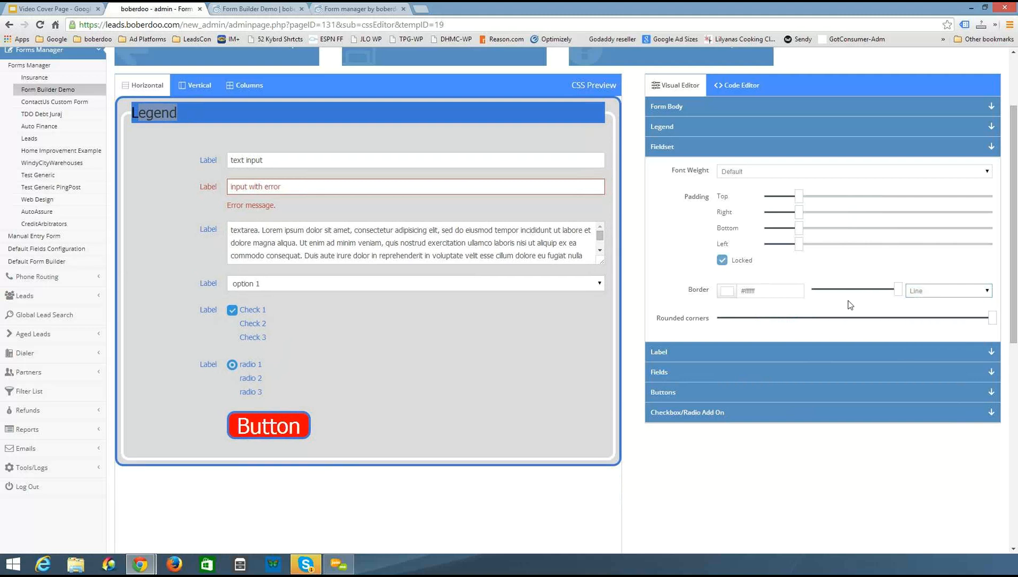
{"action": "left_click", "coordinate": [727, 291]}
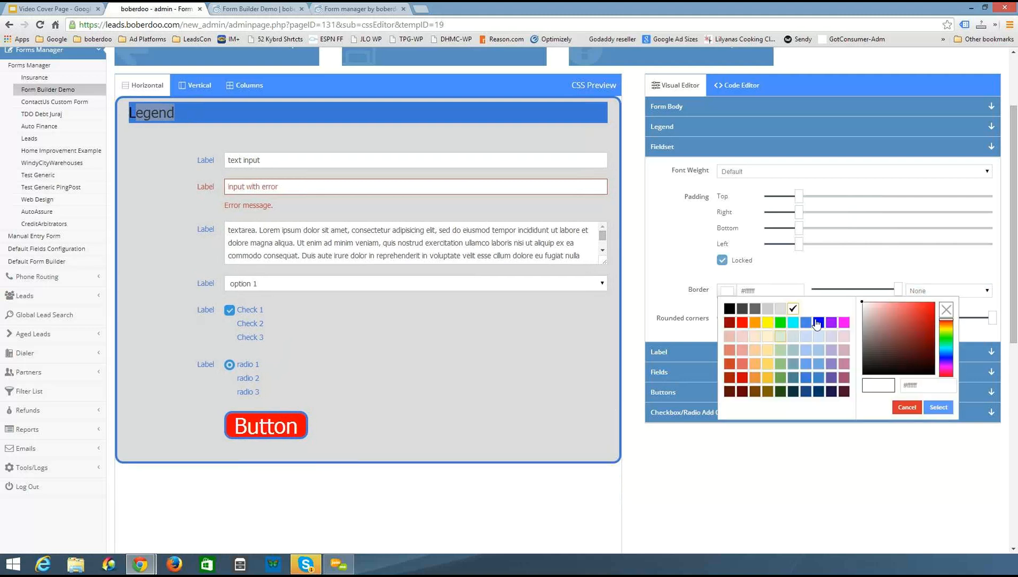
{"action": "left_click", "coordinate": [855, 279]}
Open the Label settings and try raising the label height before returning it to the minimum
{"action": "scroll", "coordinate": [856, 280], "scroll_direction": "down", "scroll_amount": 1}
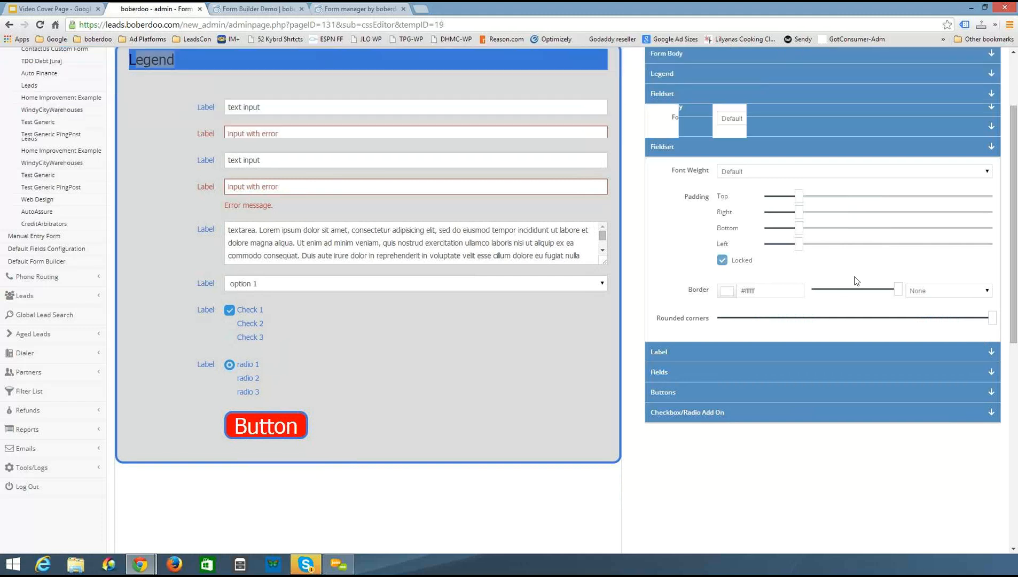
{"action": "left_click", "coordinate": [660, 300]}
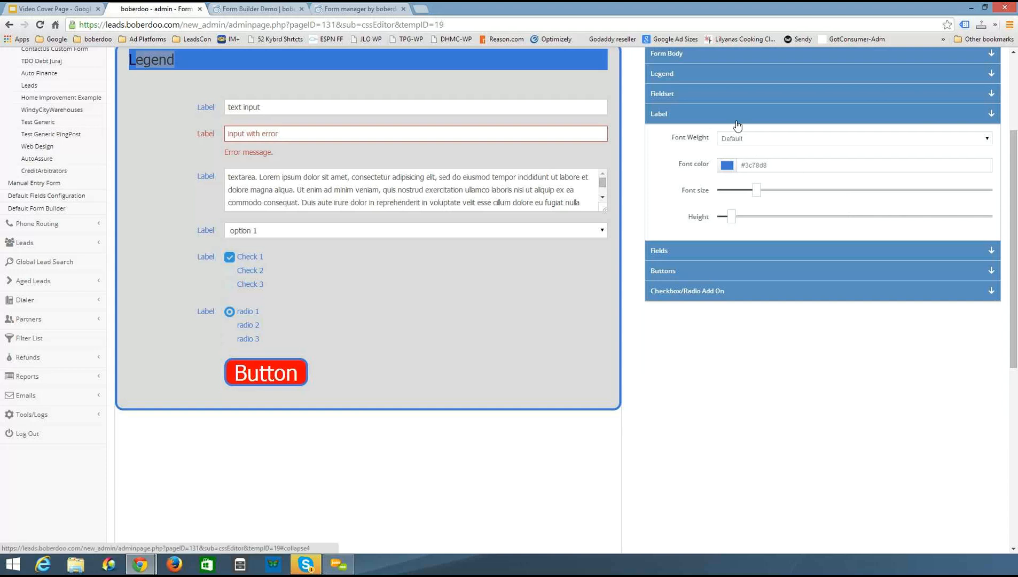
{"action": "left_click", "coordinate": [730, 167]}
{"action": "left_click", "coordinate": [721, 191]}
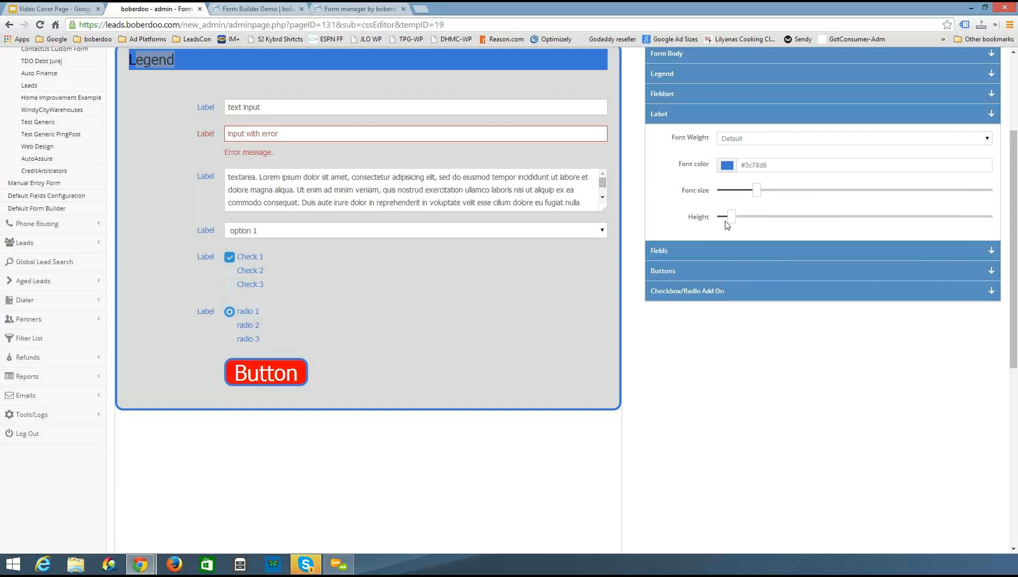
{"action": "left_click_drag", "start_coordinate": [731, 218], "coordinate": [823, 229]}
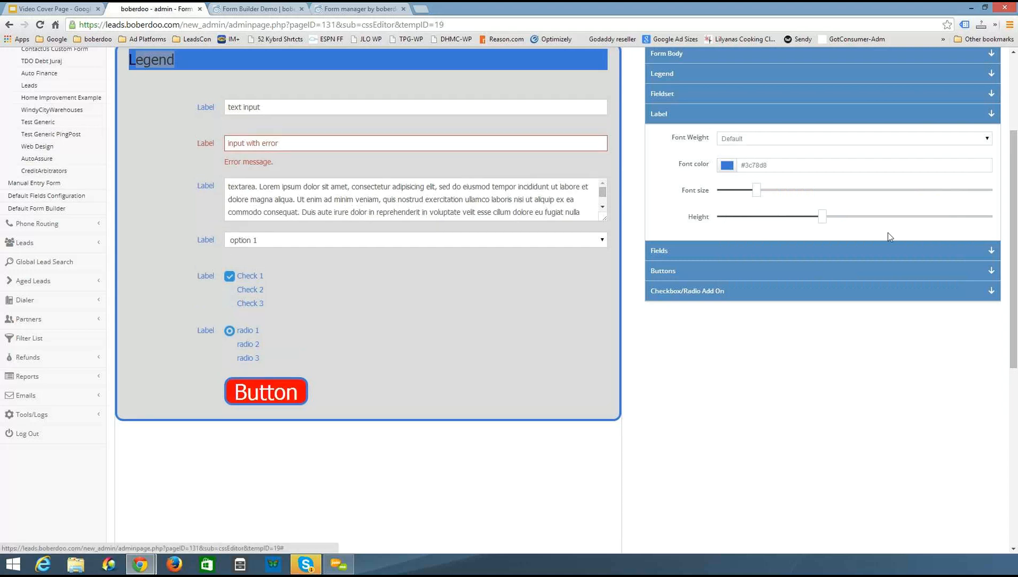
{"action": "left_click_drag", "start_coordinate": [887, 232], "coordinate": [906, 236]}
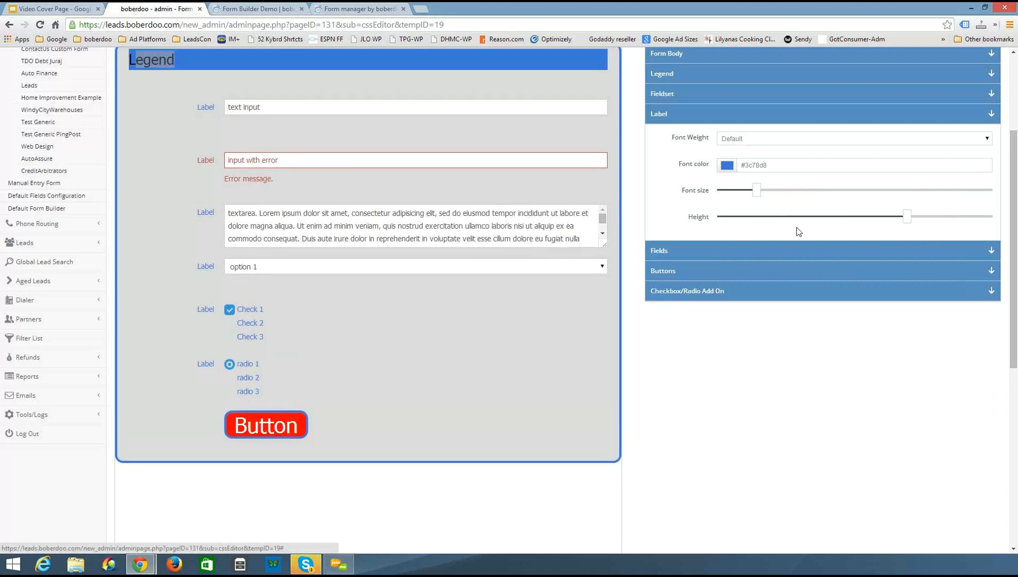
{"action": "left_click_drag", "start_coordinate": [798, 231], "coordinate": [721, 228]}
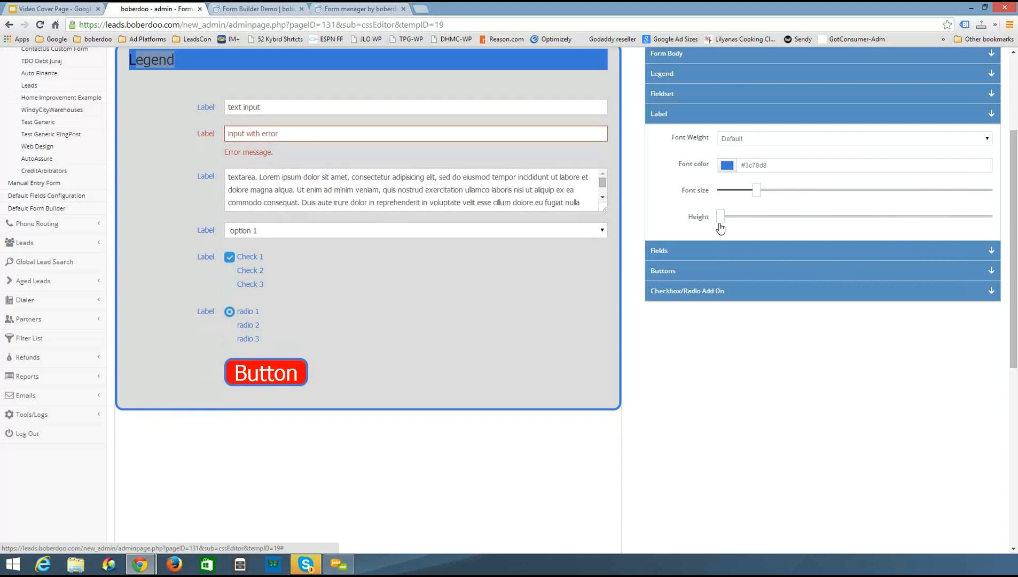
Open the Fields settings and set the fields background color to yellow #ffff00
{"action": "left_click", "coordinate": [674, 256]}
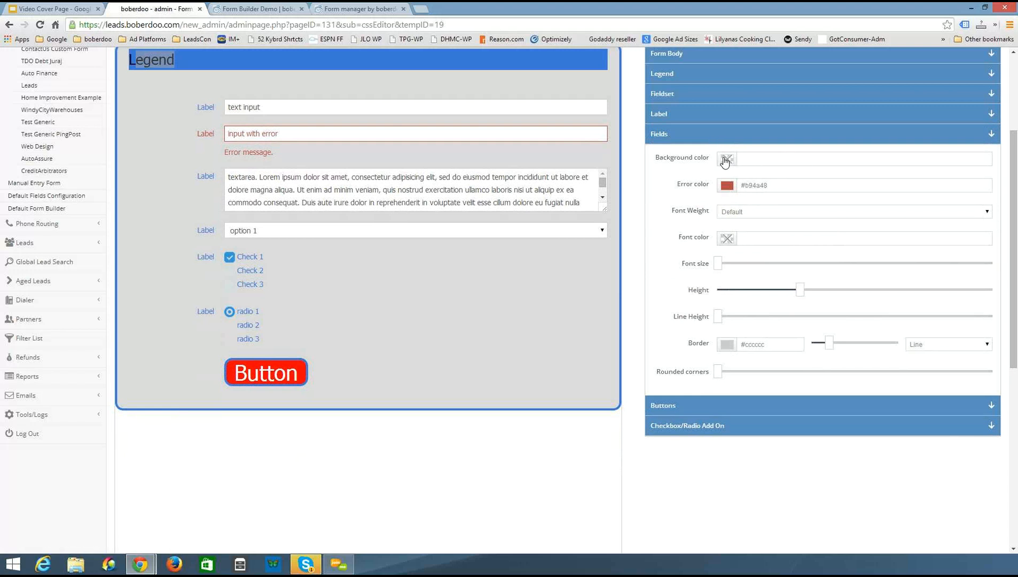
{"action": "left_click", "coordinate": [751, 165]}
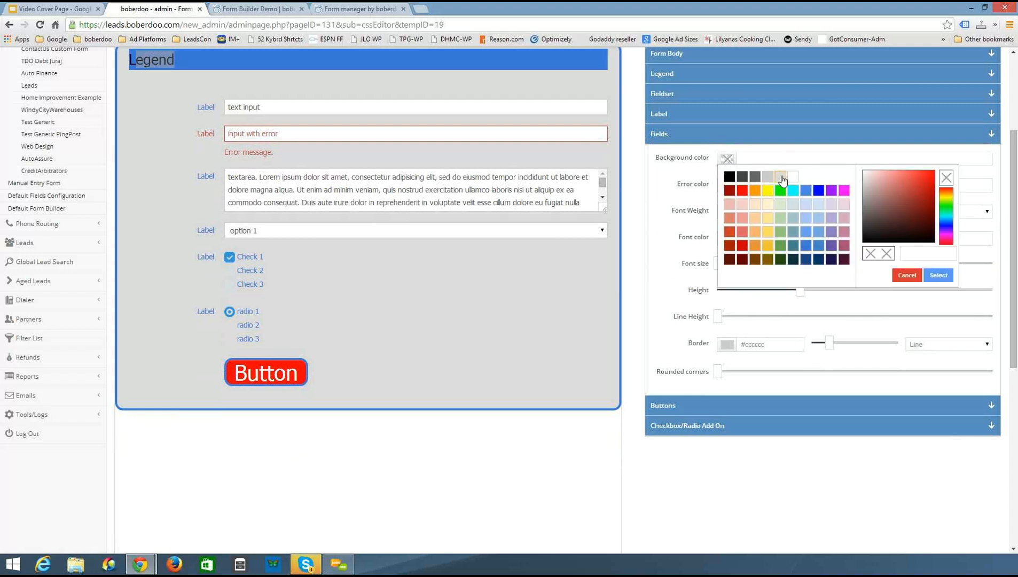
{"action": "left_click", "coordinate": [769, 191]}
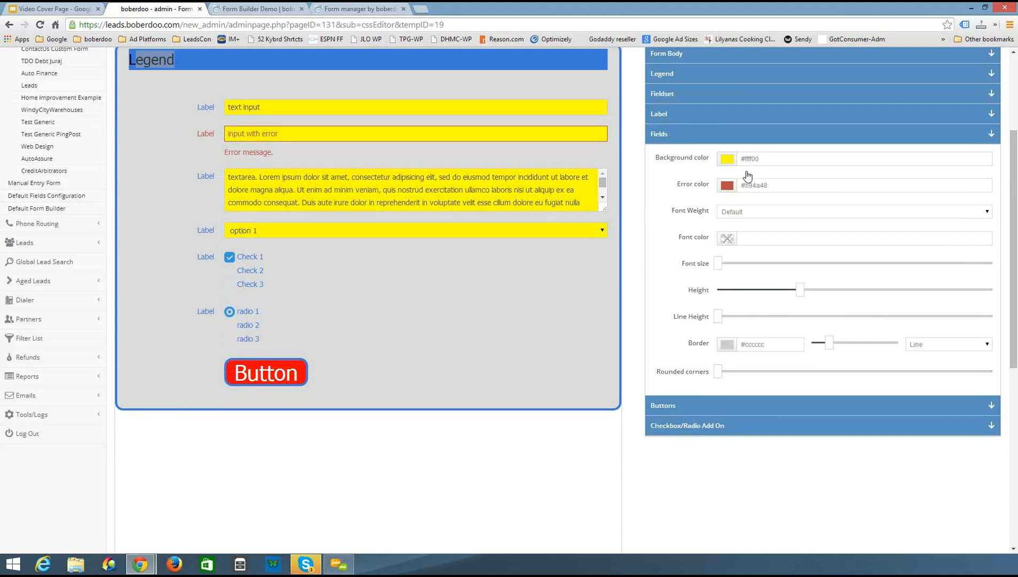
Set the fields background color back to white #ffffff and increase the field font size
{"action": "left_click", "coordinate": [744, 170]}
{"action": "left_click", "coordinate": [794, 176]}
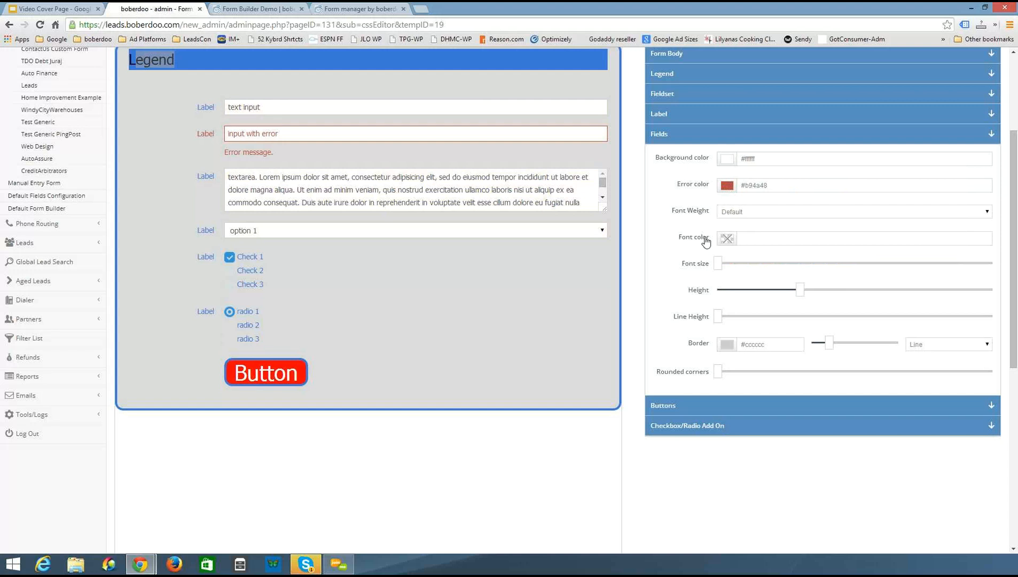
{"action": "left_click_drag", "start_coordinate": [723, 270], "coordinate": [752, 276]}
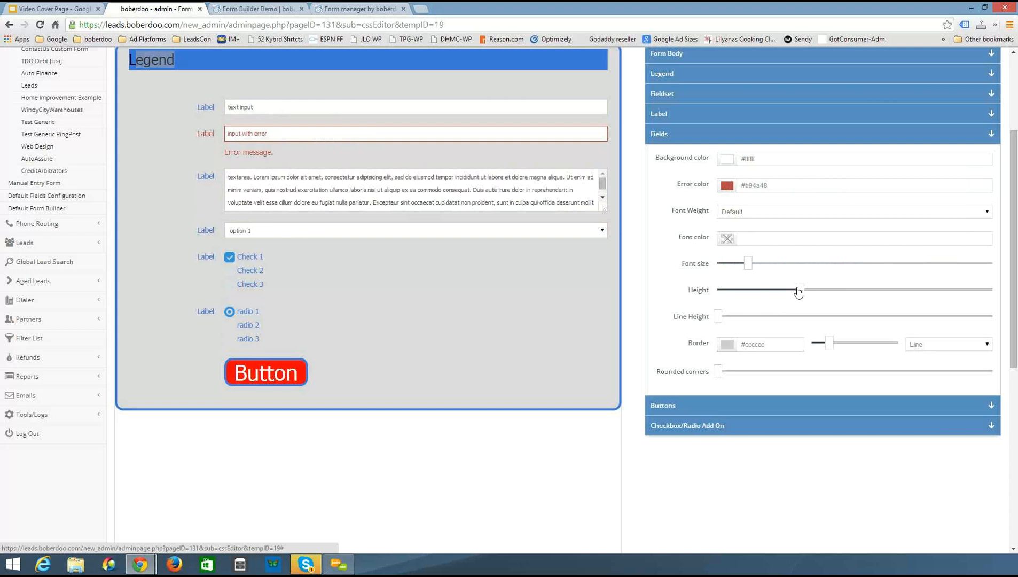
Raise the field height slightly, fine-tuning the slider step by step
{"action": "mouse_move", "coordinate": [798, 292]}
{"action": "left_mouse_down"}
{"action": "mouse_move", "coordinate": [854, 293]}
{"action": "mouse_move", "coordinate": [773, 297]}
{"action": "mouse_move", "coordinate": [808, 300]}
{"action": "left_mouse_up"}
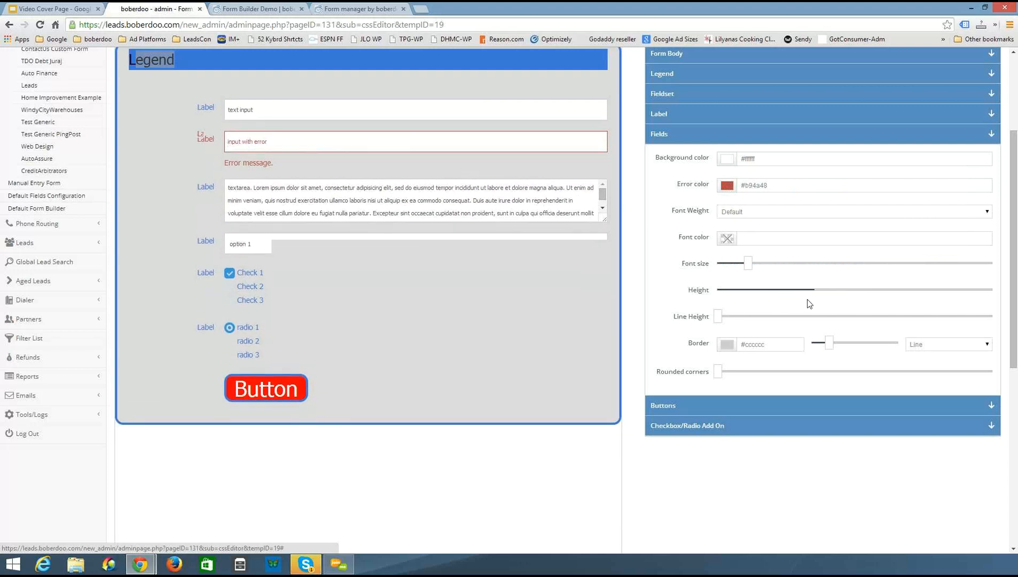
{"action": "key", "text": "Left"}
{"action": "key", "text": "Left"}
{"action": "key", "text": "Left"}
{"action": "key", "text": "Left"}
{"action": "key", "text": "Left"}
{"action": "key", "text": "Left"}
{"action": "key", "text": "Left"}
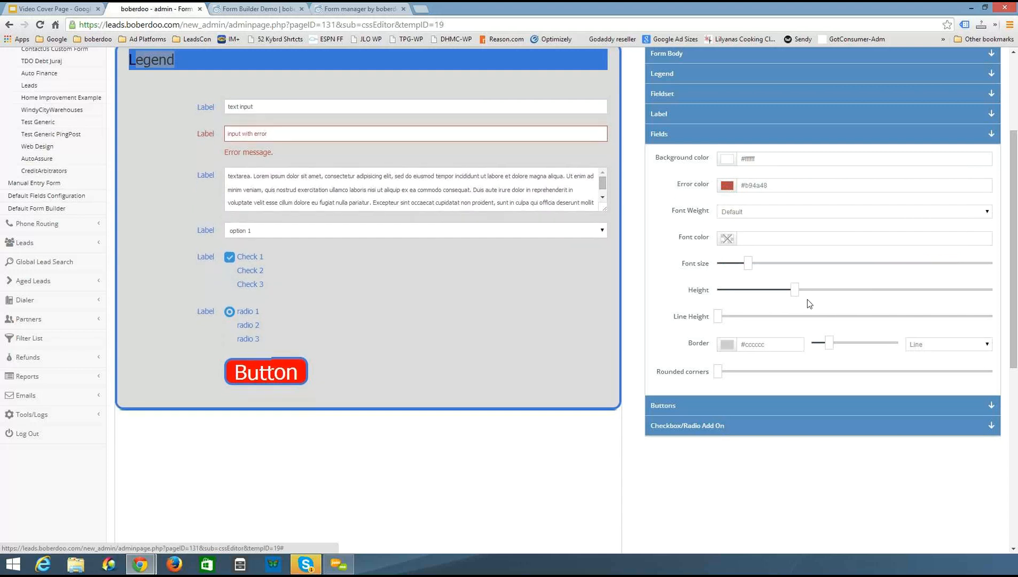
{"action": "key", "text": "Left"}
{"action": "key", "text": "Right"}
{"action": "key", "text": "Right"}
{"action": "key", "text": "Right"}
{"action": "key", "text": "Left"}
{"action": "key", "text": "Left"}
{"action": "key", "text": "Left"}
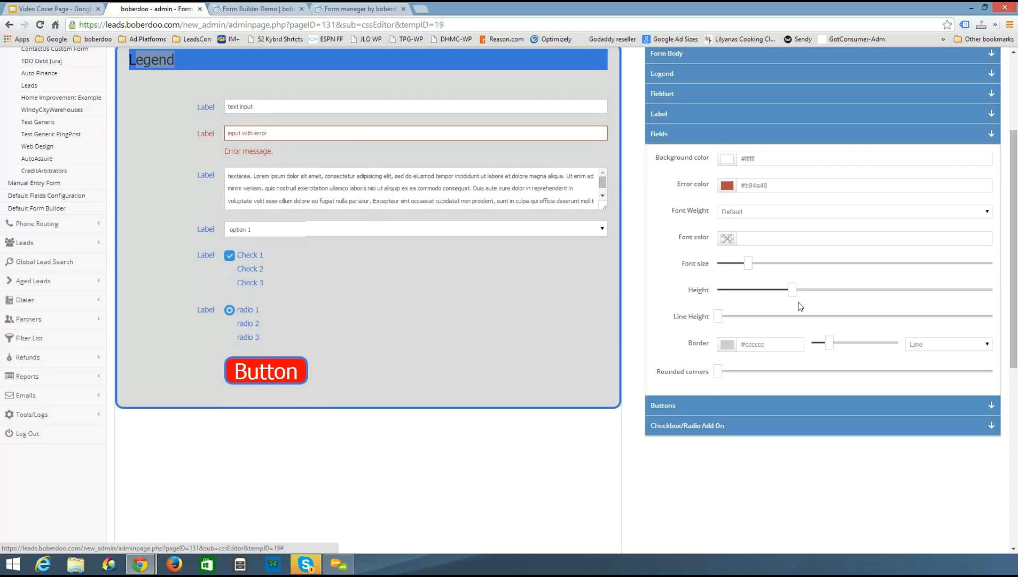
{"action": "key", "text": "Right"}
{"action": "key", "text": "Right"}
{"action": "key", "text": "Right"}
{"action": "key", "text": "Right"}
Increase the field line height slightly and set the field rounded corners to the maximum
{"action": "left_click", "coordinate": [761, 316]}
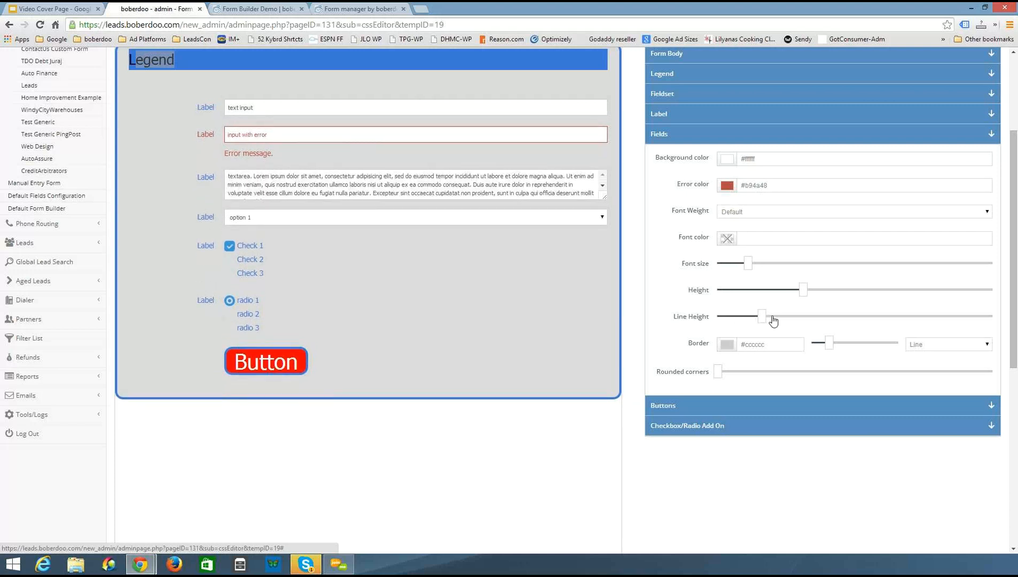
{"action": "left_click_drag", "start_coordinate": [773, 320], "coordinate": [771, 323]}
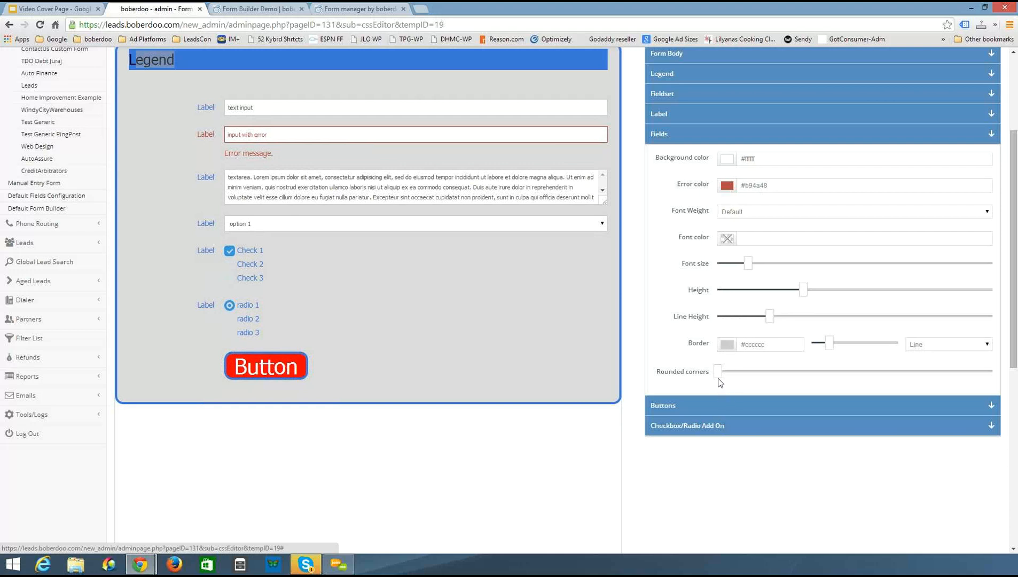
{"action": "left_click_drag", "start_coordinate": [718, 377], "coordinate": [1016, 400]}
Open the Buttons settings and view the button background color palette without choosing a color
{"action": "left_click", "coordinate": [973, 398]}
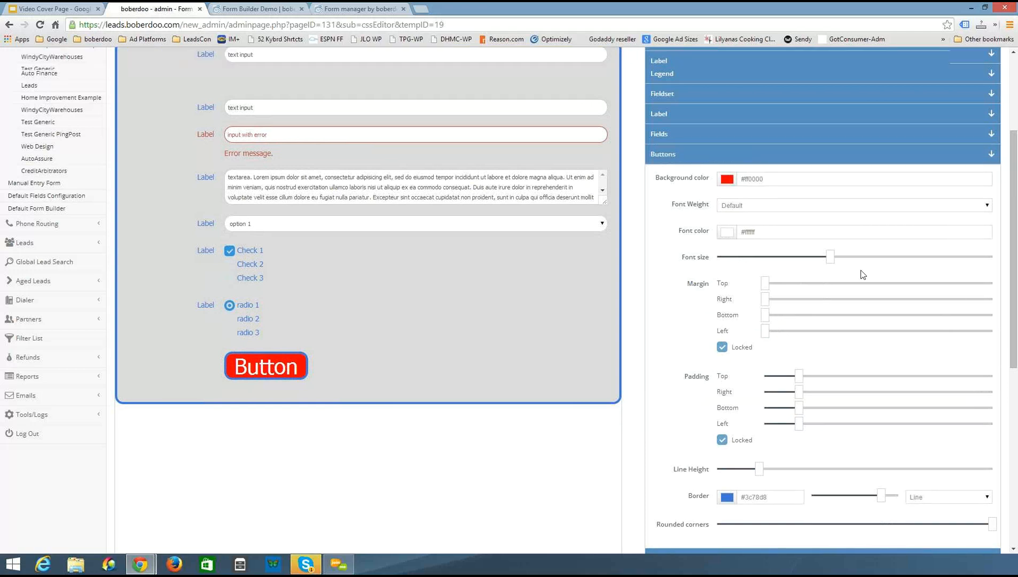
{"action": "scroll", "coordinate": [863, 274], "scroll_direction": "down", "scroll_amount": 1}
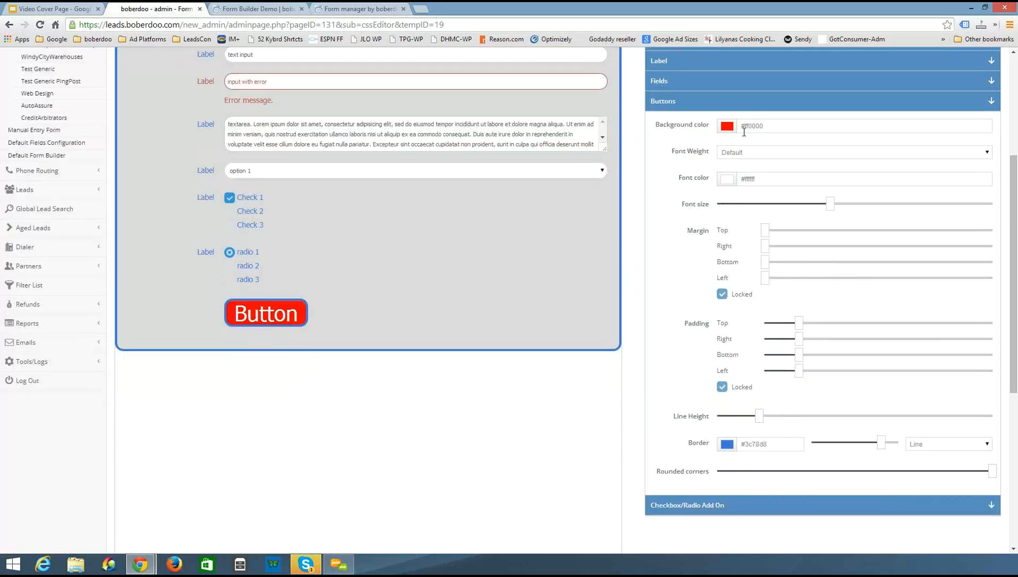
{"action": "left_click", "coordinate": [728, 128]}
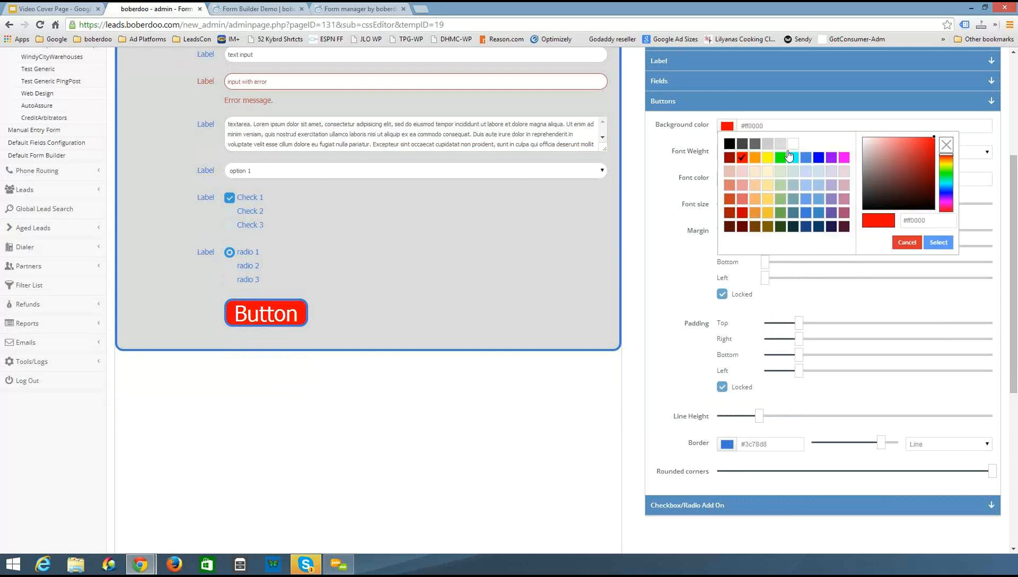
{"action": "left_click", "coordinate": [678, 220]}
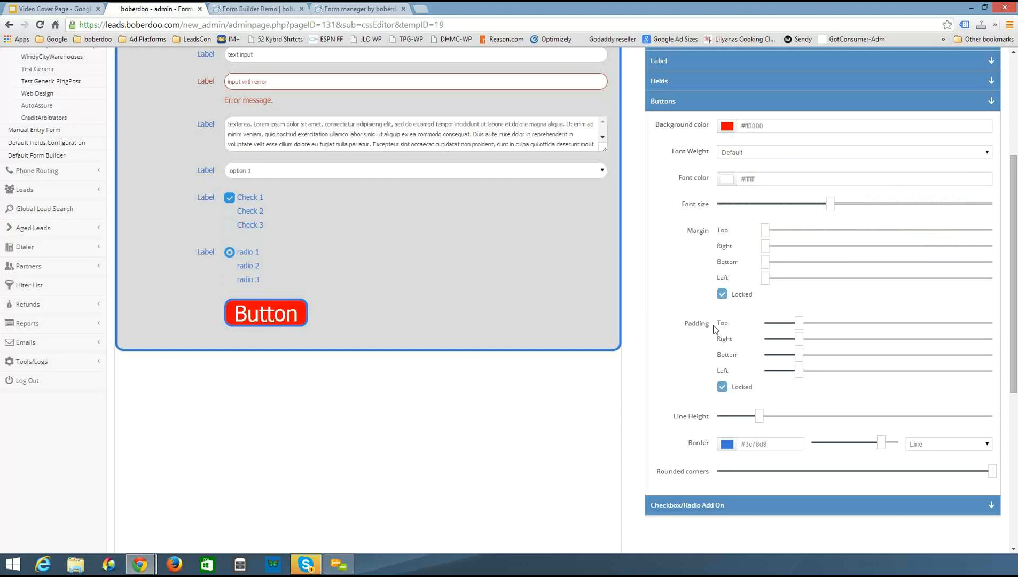
Try widening the button margin, return it to zero, and increase the button padding slightly
{"action": "left_click_drag", "start_coordinate": [763, 245], "coordinate": [977, 261]}
{"action": "left_click_drag", "start_coordinate": [856, 262], "coordinate": [756, 253]}
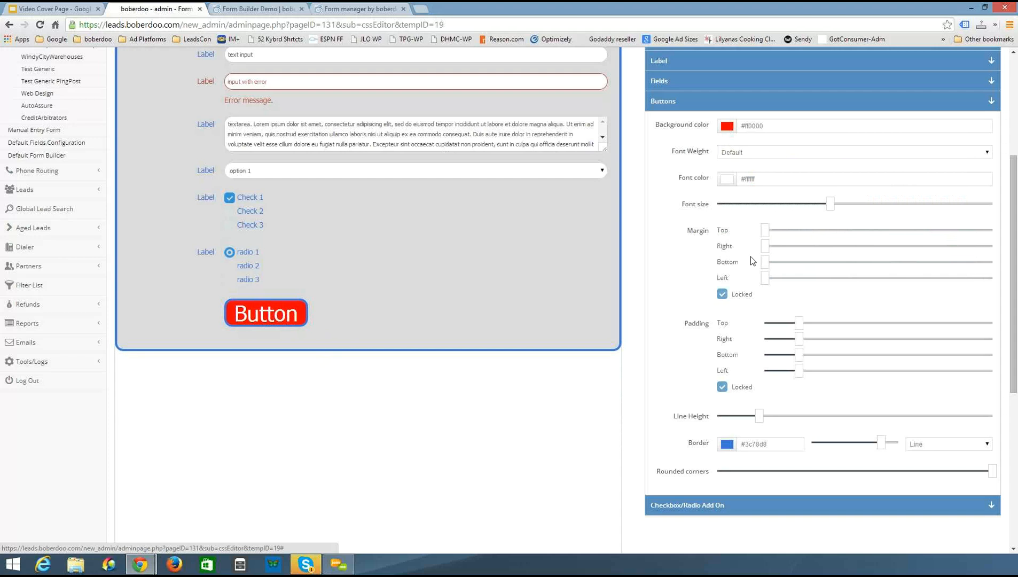
{"action": "left_click_drag", "start_coordinate": [834, 348], "coordinate": [802, 368]}
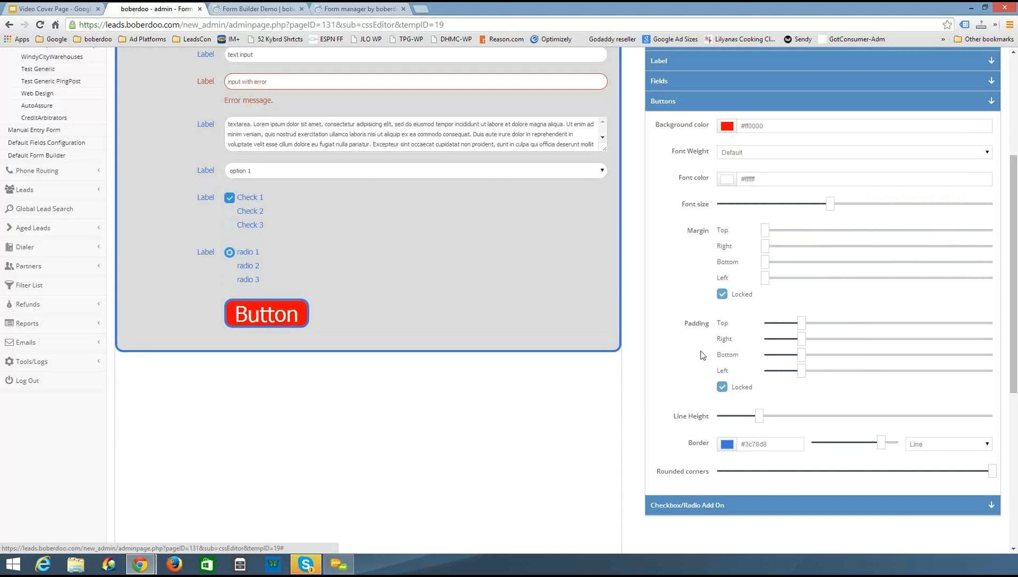
Open the Checkbox/Radio Add On settings and try the Minimal skin before switching back to Flat
{"action": "scroll", "coordinate": [693, 377], "scroll_direction": "down", "scroll_amount": 1}
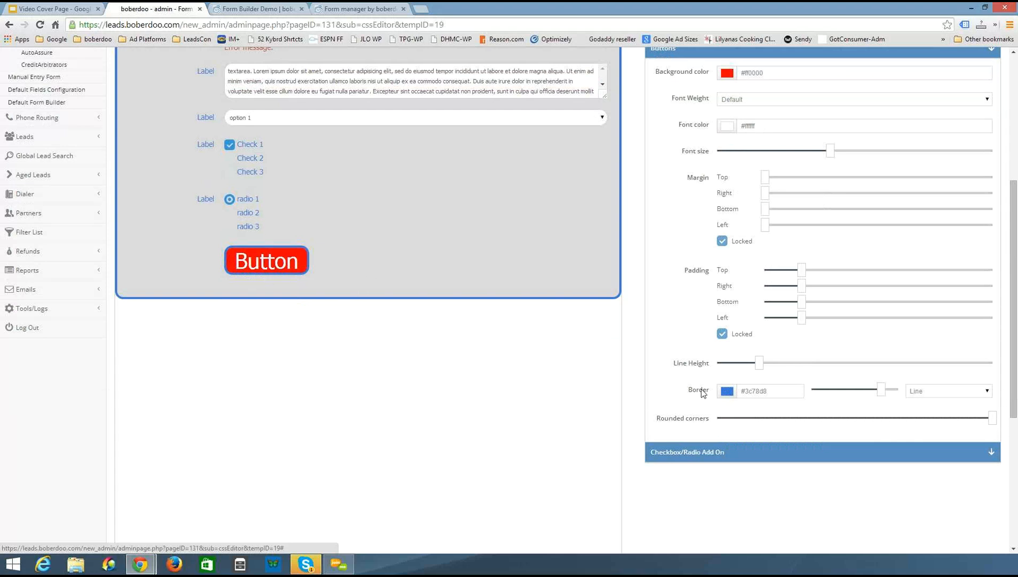
{"action": "left_click", "coordinate": [686, 459]}
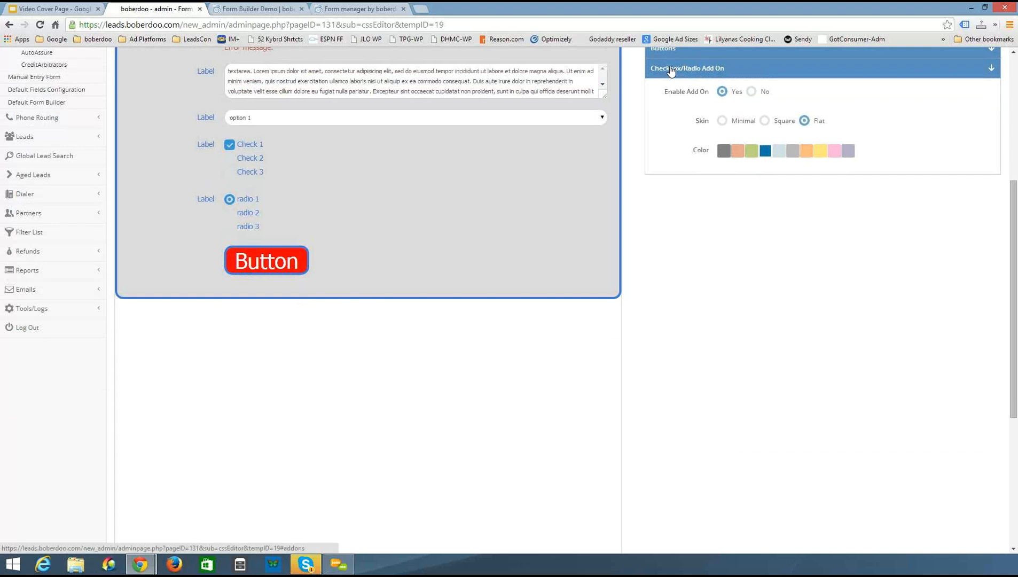
{"action": "left_click", "coordinate": [752, 92]}
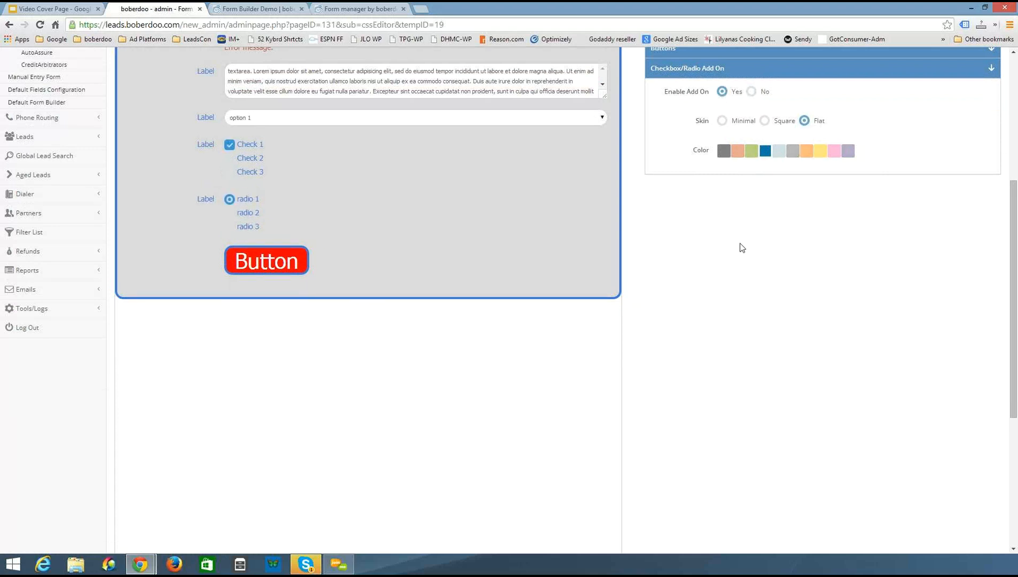
{"action": "left_click", "coordinate": [722, 121]}
{"action": "left_click", "coordinate": [764, 121]}
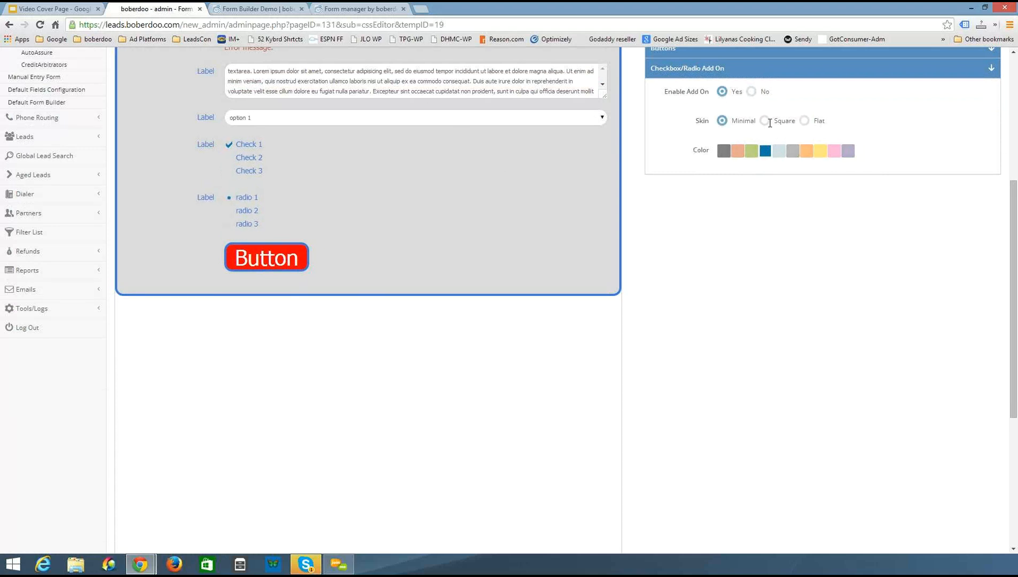
{"action": "left_click", "coordinate": [806, 122]}
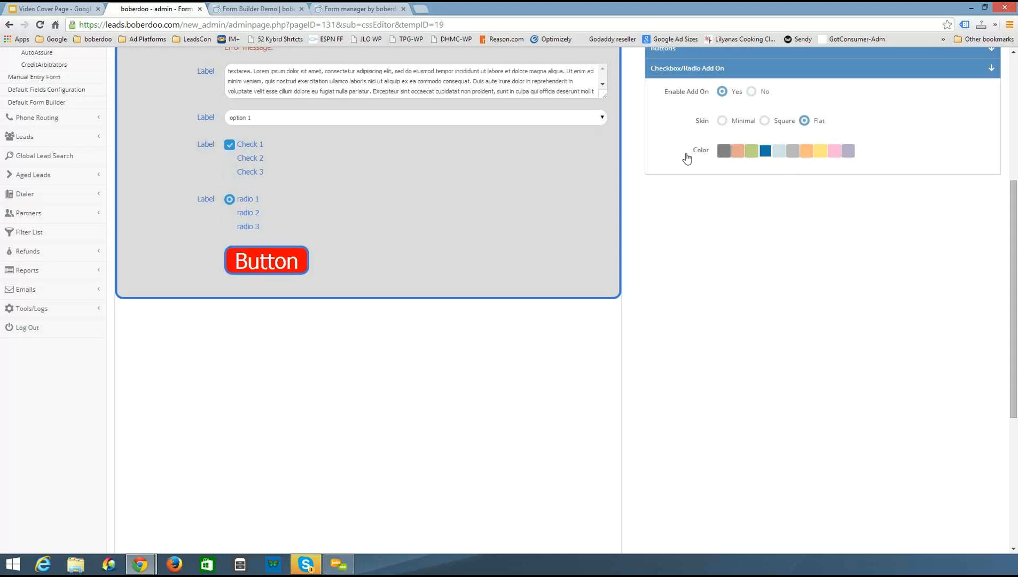
Try the yellow checkbox/radio color, then switch it back to Blue
{"action": "left_click", "coordinate": [820, 151]}
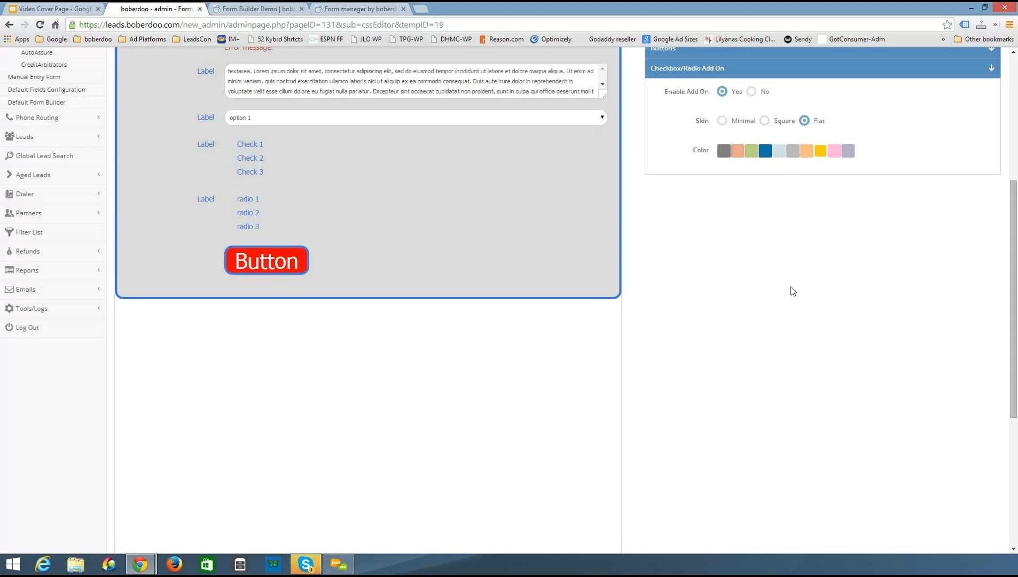
{"action": "left_click", "coordinate": [765, 151]}
{"action": "scroll", "coordinate": [870, 388], "scroll_direction": "up", "scroll_amount": 1}
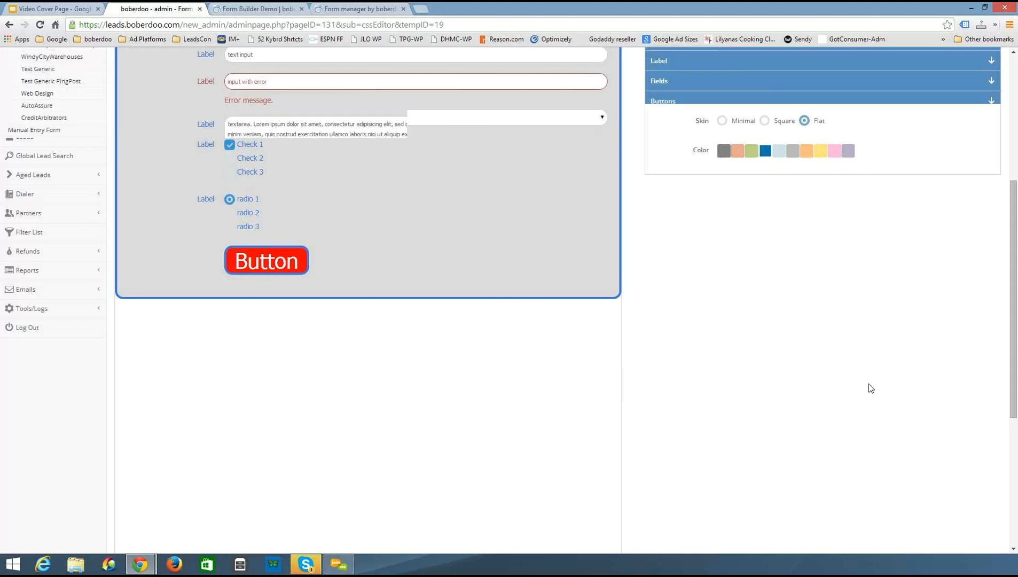
{"action": "scroll", "coordinate": [870, 388], "scroll_direction": "up", "scroll_amount": 4}
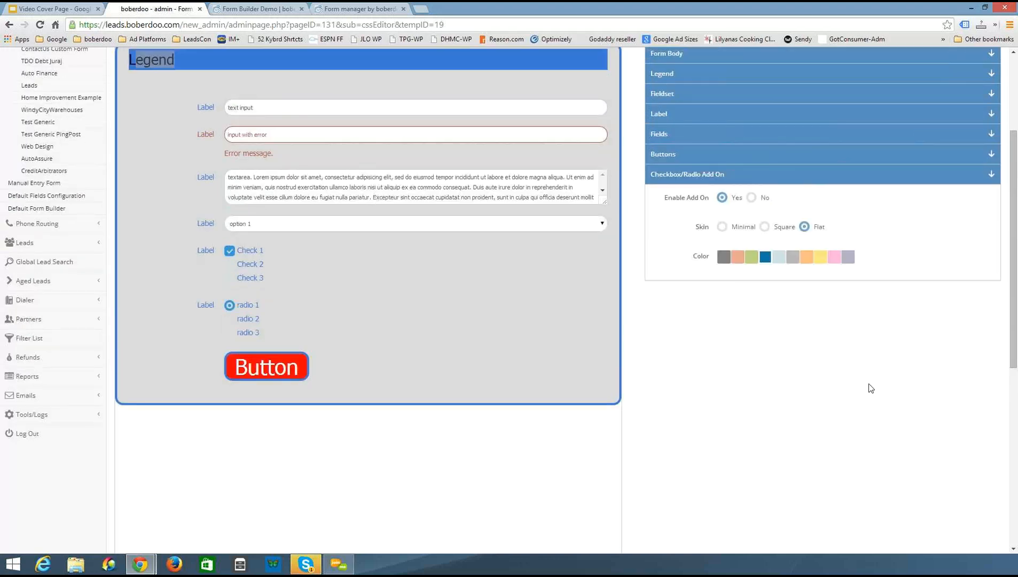
Open the save dialog for the Webinar template and cancel it
{"action": "scroll", "coordinate": [870, 388], "scroll_direction": "down", "scroll_amount": 1}
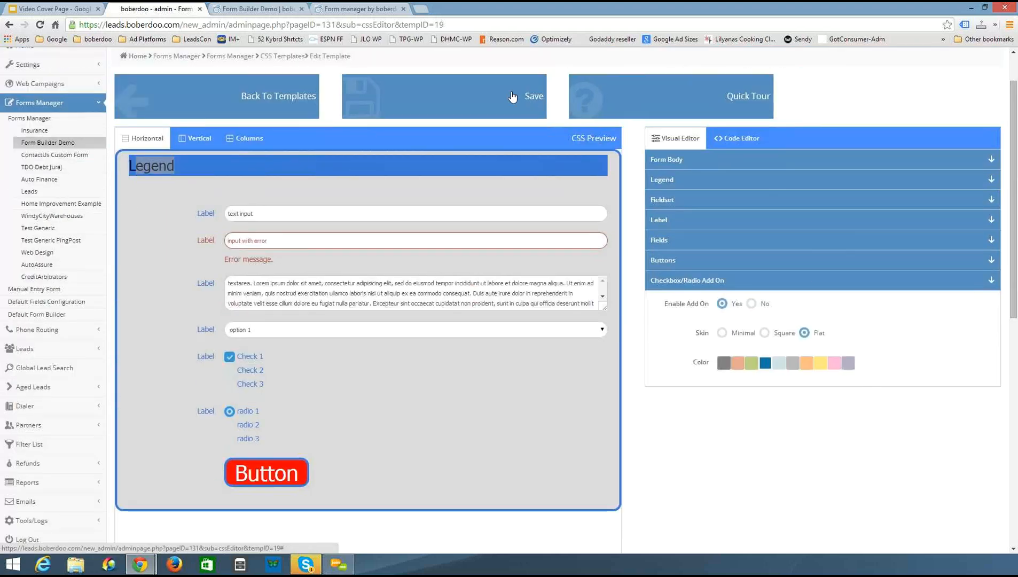
{"action": "left_click", "coordinate": [512, 98]}
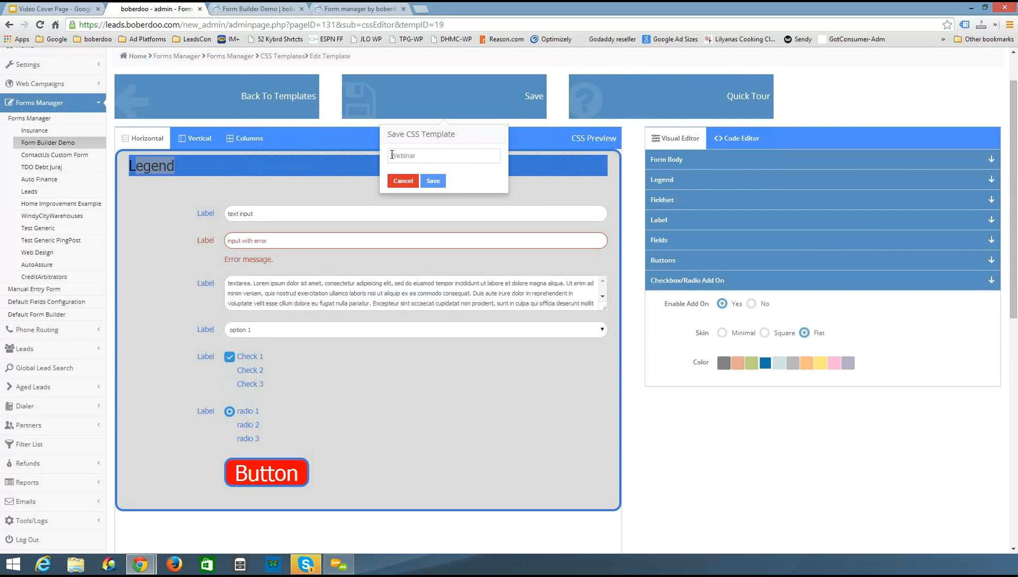
{"action": "double_click", "coordinate": [446, 155]}
{"action": "left_click", "coordinate": [403, 181]}
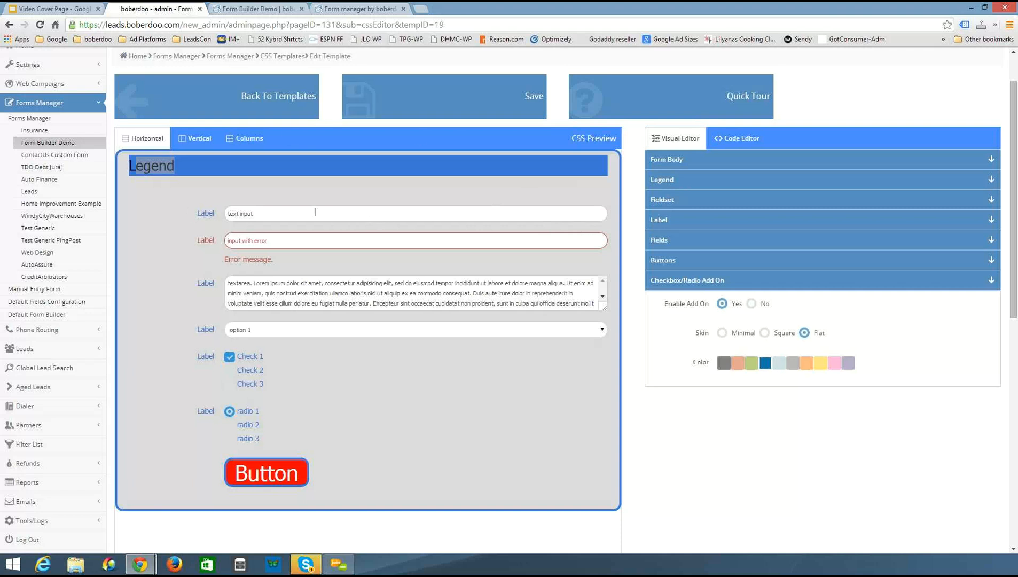
Return to the Form Builder Demo forms list and open form 27 for editing
{"action": "left_click", "coordinate": [43, 142]}
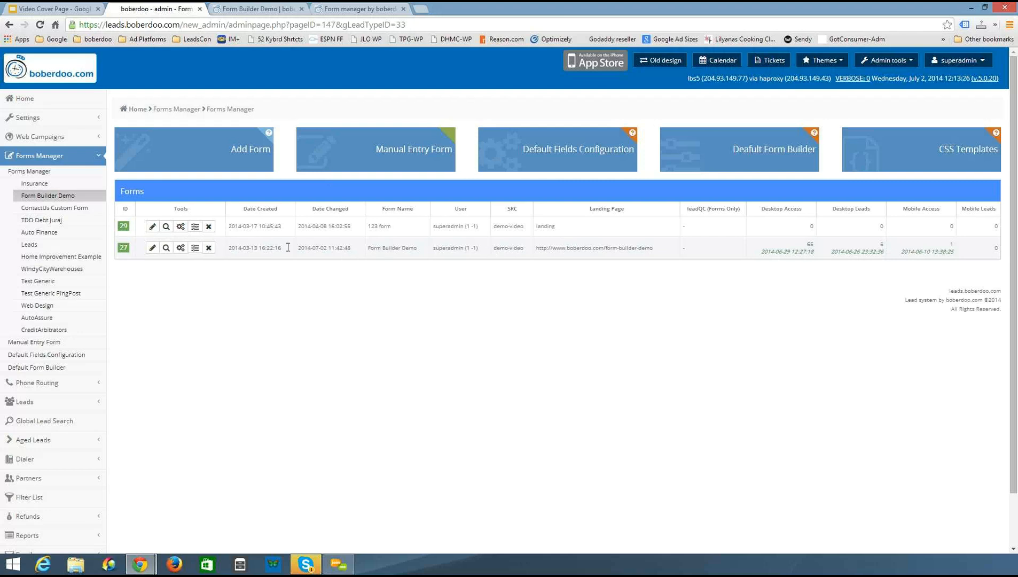
{"action": "left_click", "coordinate": [153, 249]}
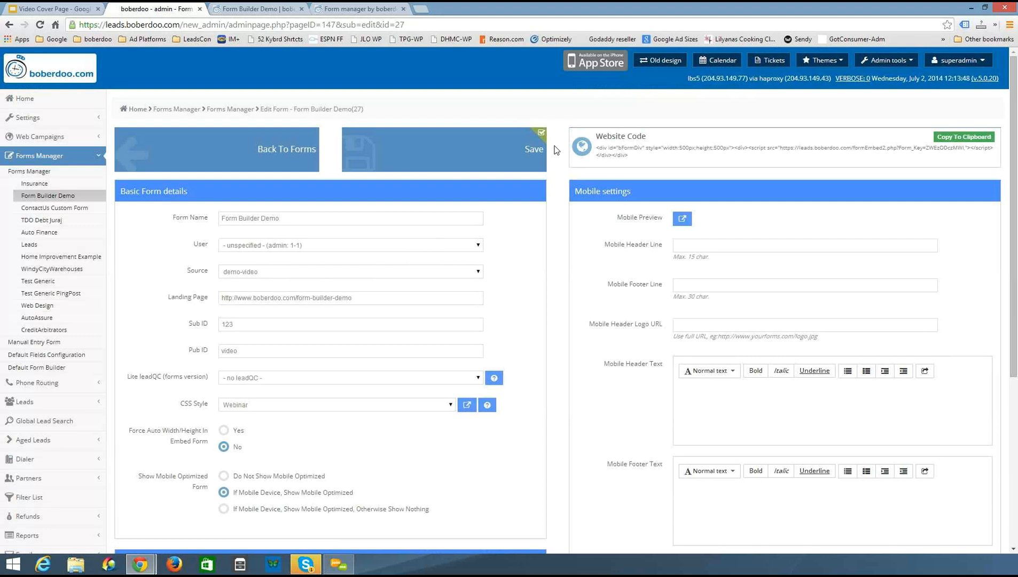
{"action": "scroll", "coordinate": [556, 150], "scroll_direction": "down", "scroll_amount": 1}
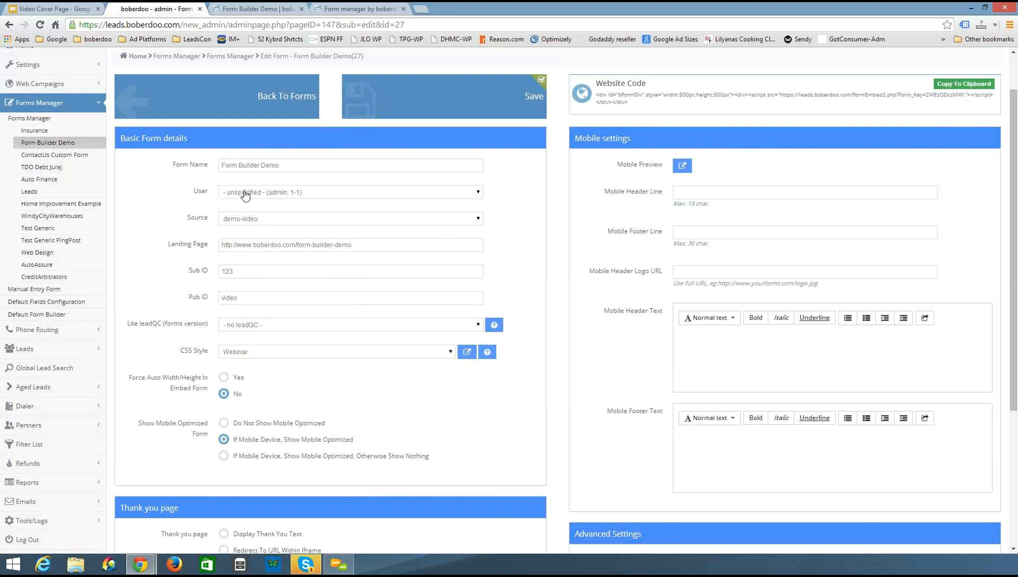
Review the User and Source dropdown options without changing them
{"action": "left_click", "coordinate": [478, 193]}
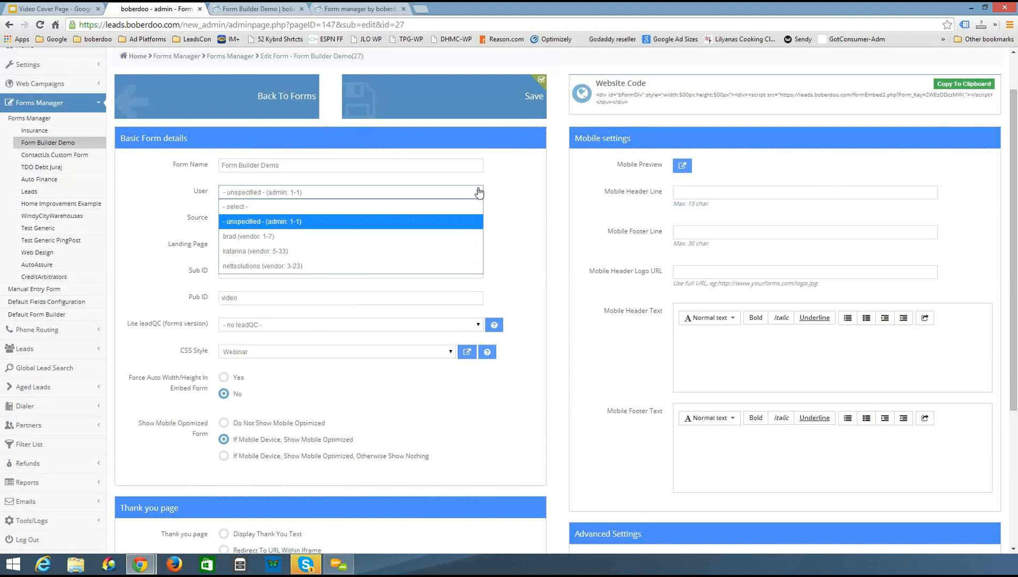
{"action": "left_click", "coordinate": [511, 182]}
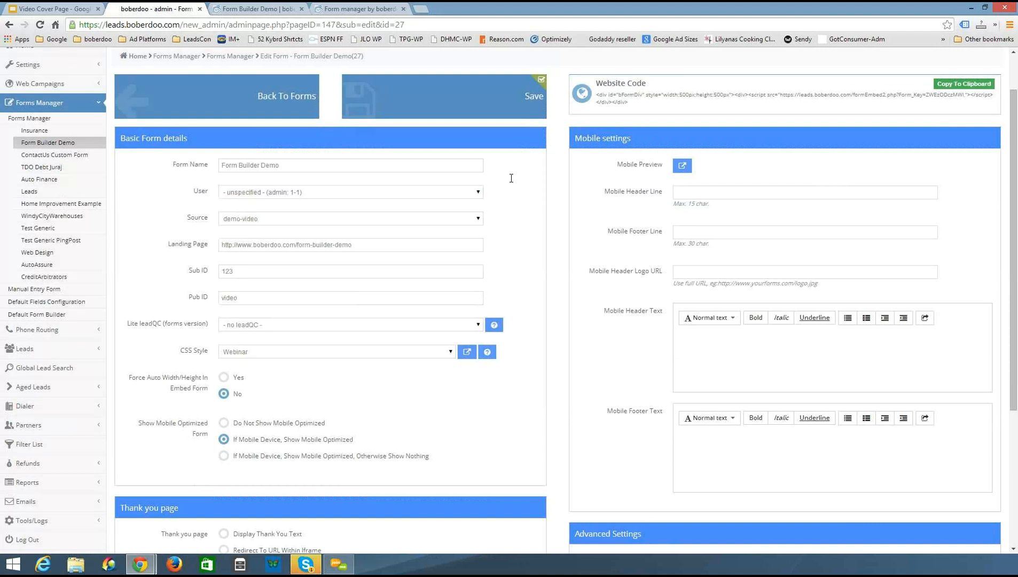
{"action": "left_click", "coordinate": [377, 224]}
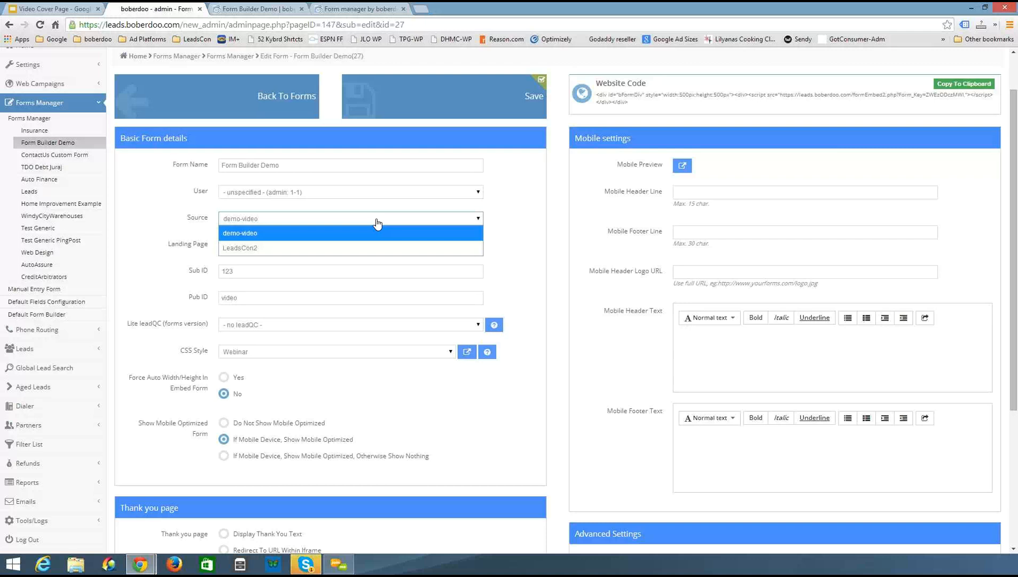
{"action": "left_click", "coordinate": [548, 218]}
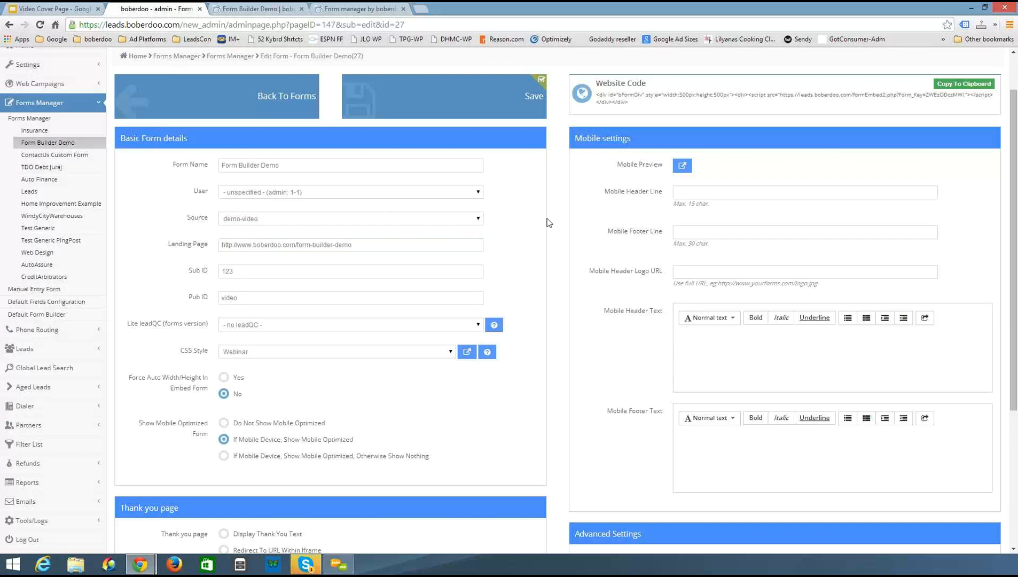
Examine the landing page URL and the Lite leadQC version options, leaving them unchanged
{"action": "scroll", "coordinate": [548, 222], "scroll_direction": "down", "scroll_amount": 1}
{"action": "left_click_drag", "start_coordinate": [378, 192], "coordinate": [499, 188]}
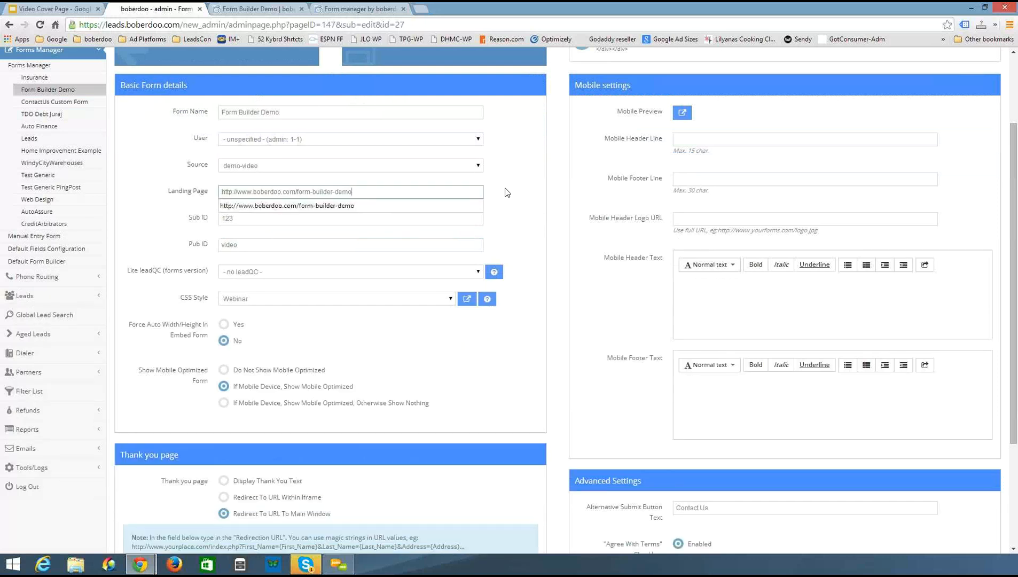
{"action": "left_click", "coordinate": [501, 195]}
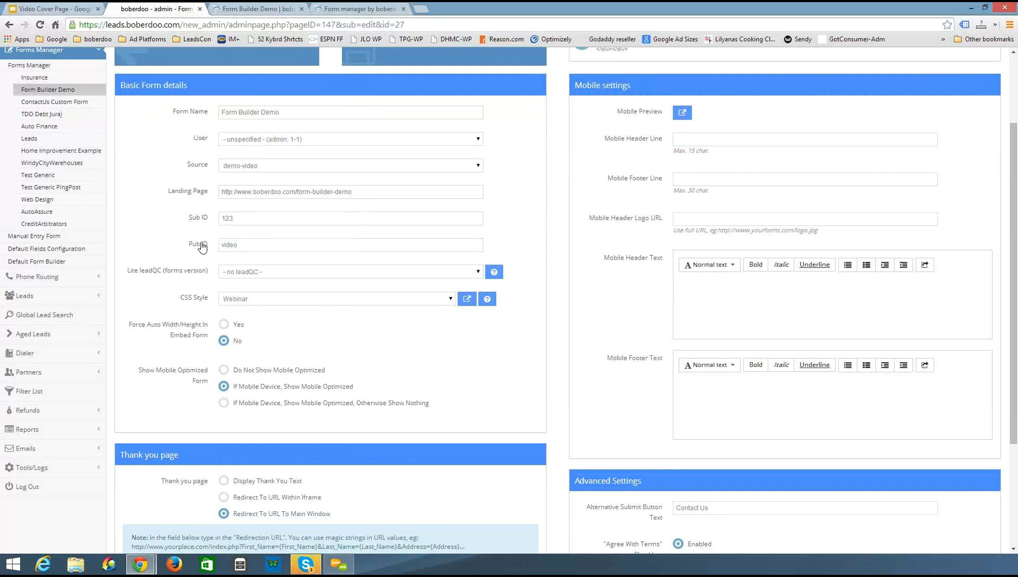
{"action": "scroll", "coordinate": [203, 249], "scroll_direction": "down", "scroll_amount": 1}
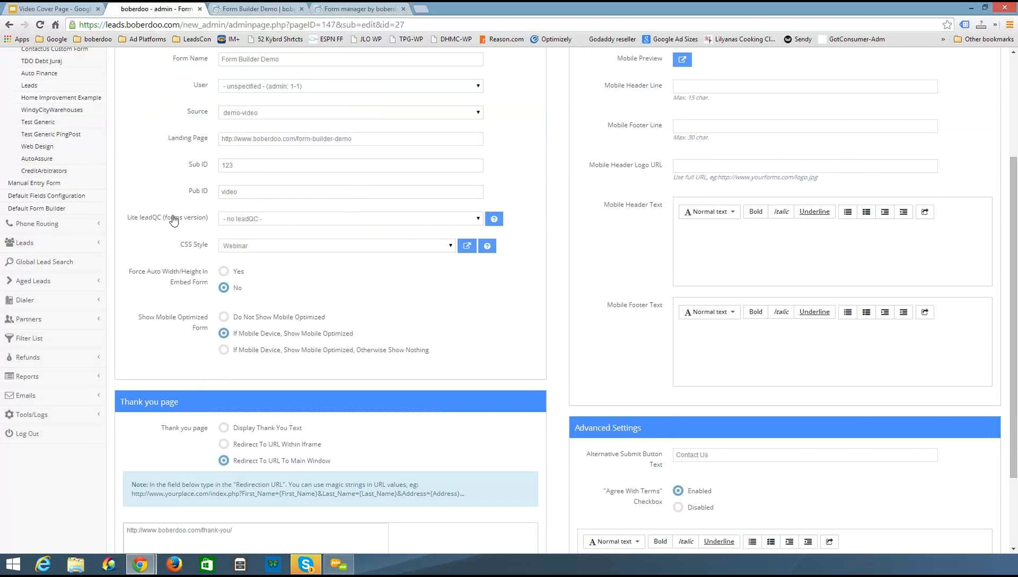
{"action": "left_click", "coordinate": [251, 219]}
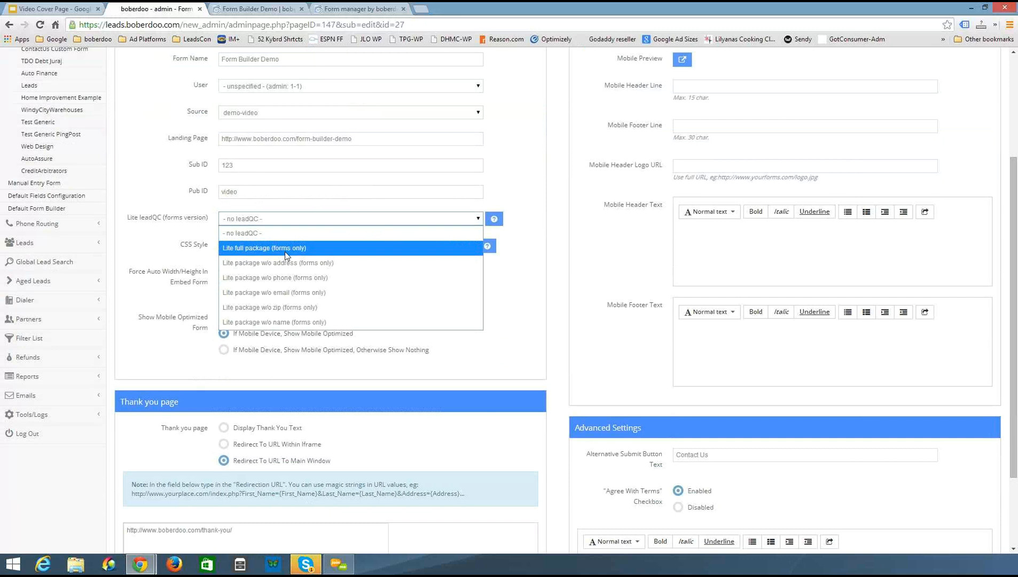
{"action": "left_click", "coordinate": [553, 225]}
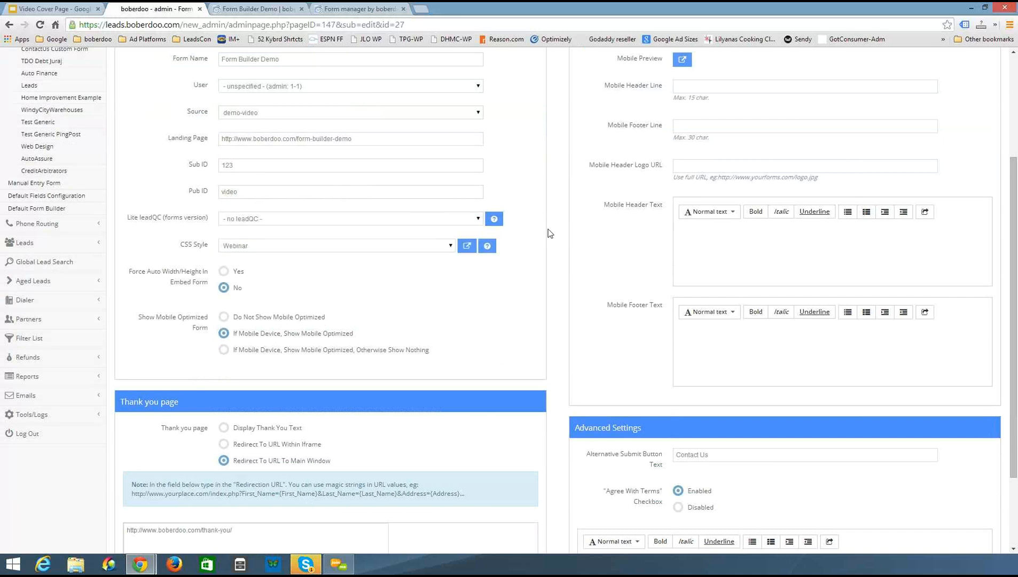
Browse the CSS Style list of system defaults and saved templates, keeping Webinar
{"action": "scroll", "coordinate": [549, 233], "scroll_direction": "down", "scroll_amount": 1}
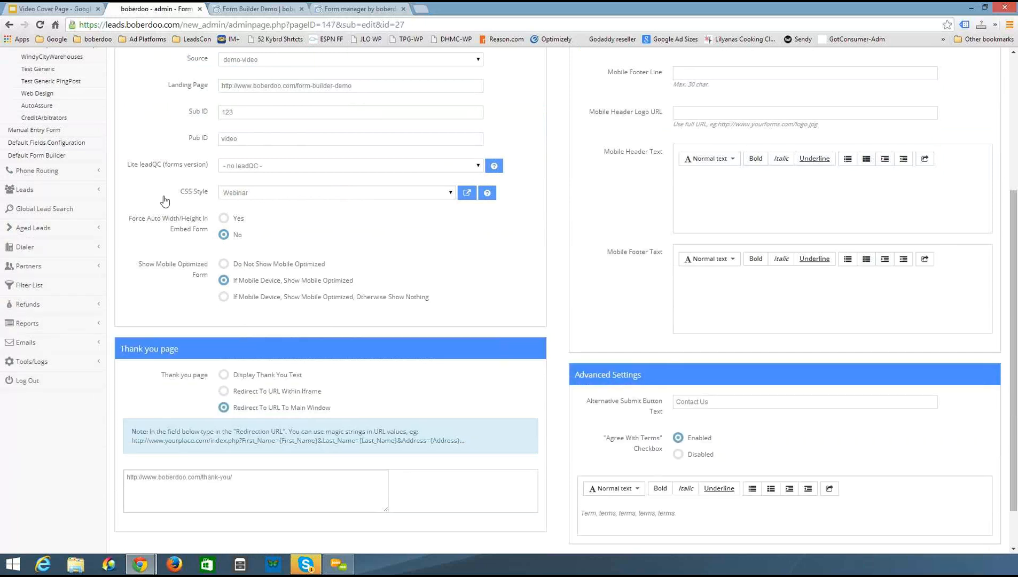
{"action": "left_click", "coordinate": [451, 197]}
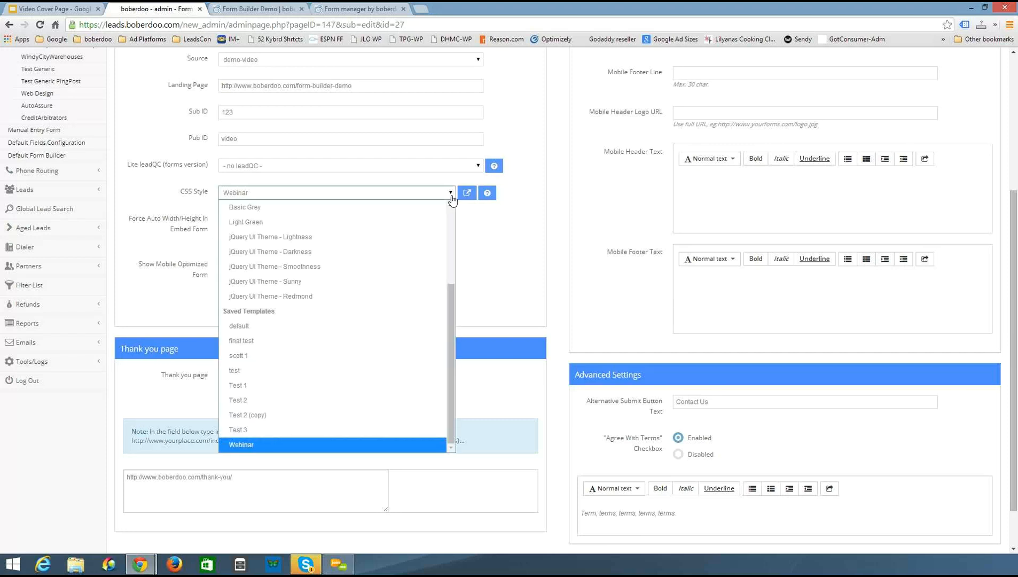
{"action": "scroll", "coordinate": [301, 276], "scroll_direction": "up", "scroll_amount": 5}
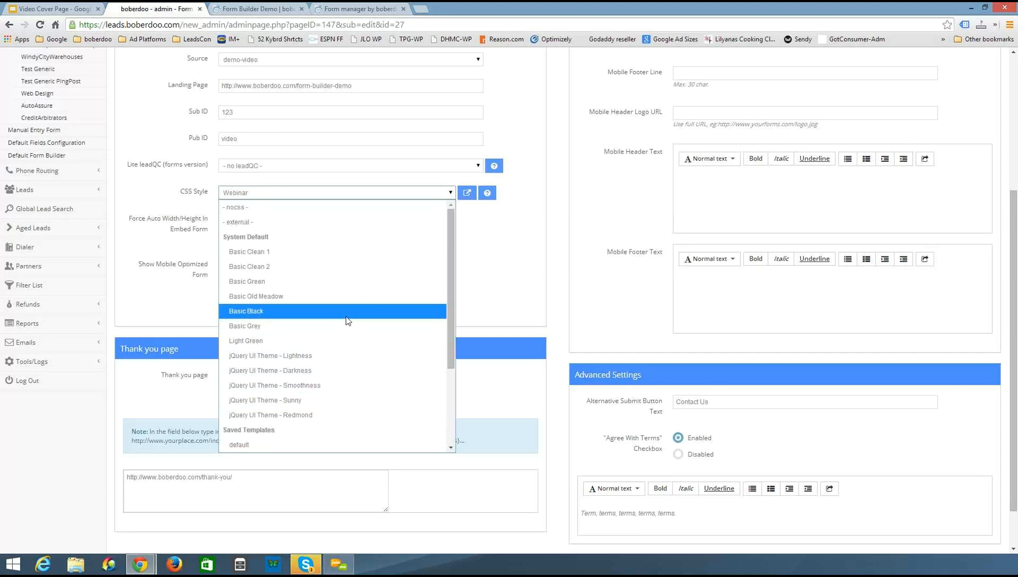
{"action": "scroll", "coordinate": [310, 340], "scroll_direction": "down", "scroll_amount": 3}
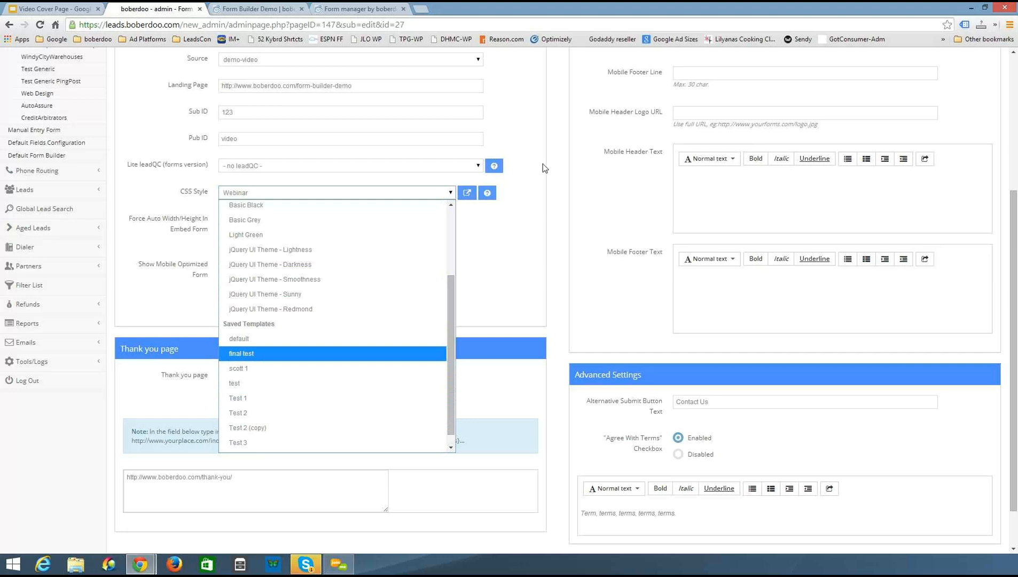
{"action": "left_click", "coordinate": [555, 175]}
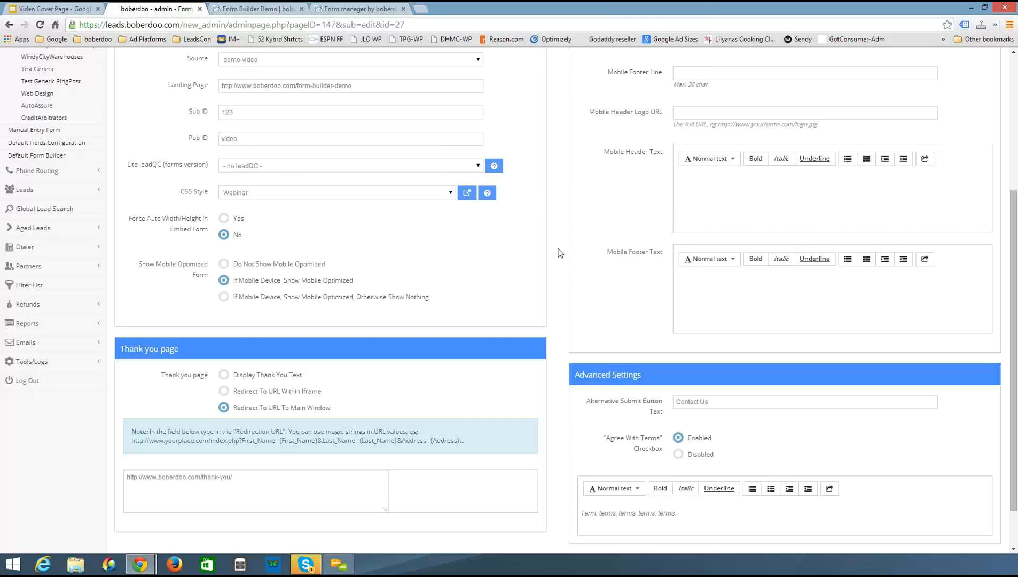
{"action": "scroll", "coordinate": [559, 253], "scroll_direction": "down", "scroll_amount": 1}
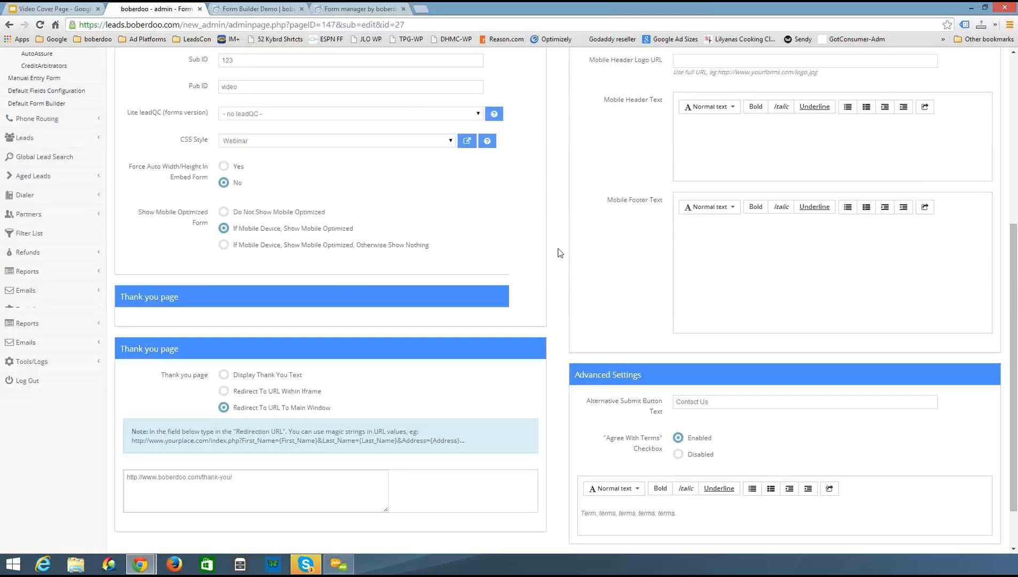
{"action": "scroll", "coordinate": [173, 218], "scroll_direction": "up", "scroll_amount": 1}
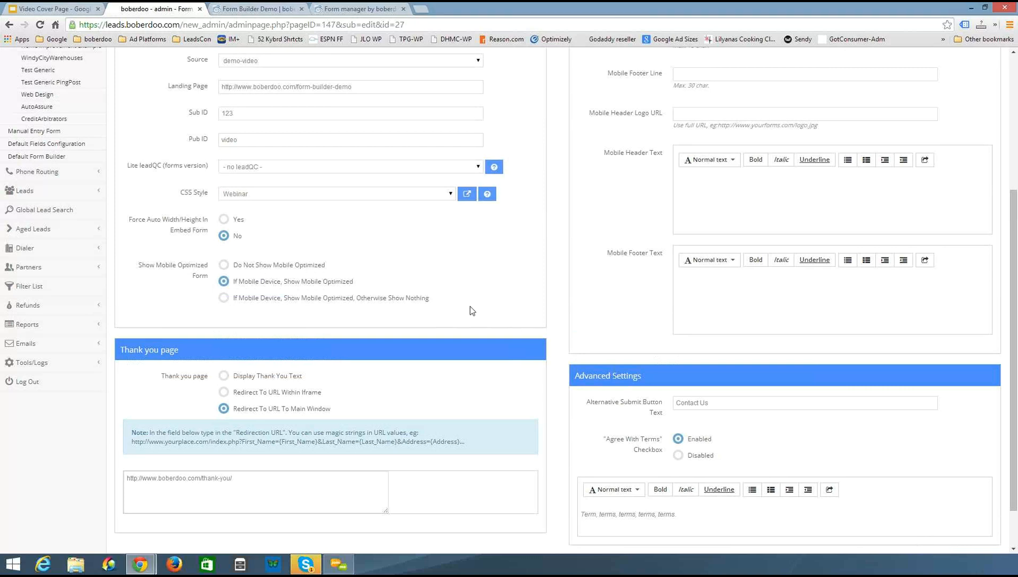
Try Do Not Show Mobile Optimized, then switch back to If Mobile Device, Show Mobile Optimized
{"action": "left_click", "coordinate": [223, 265]}
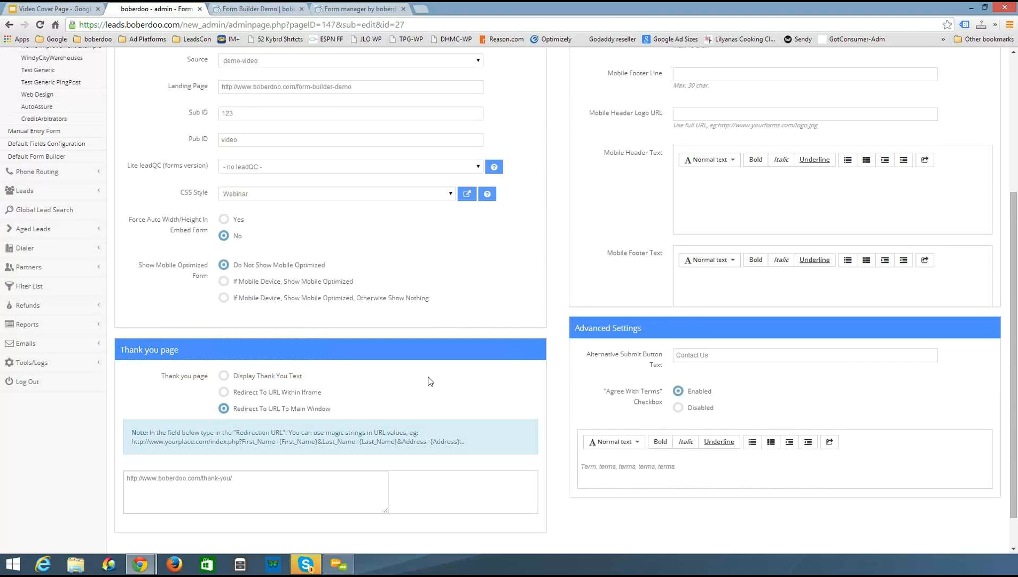
{"action": "left_click", "coordinate": [223, 281]}
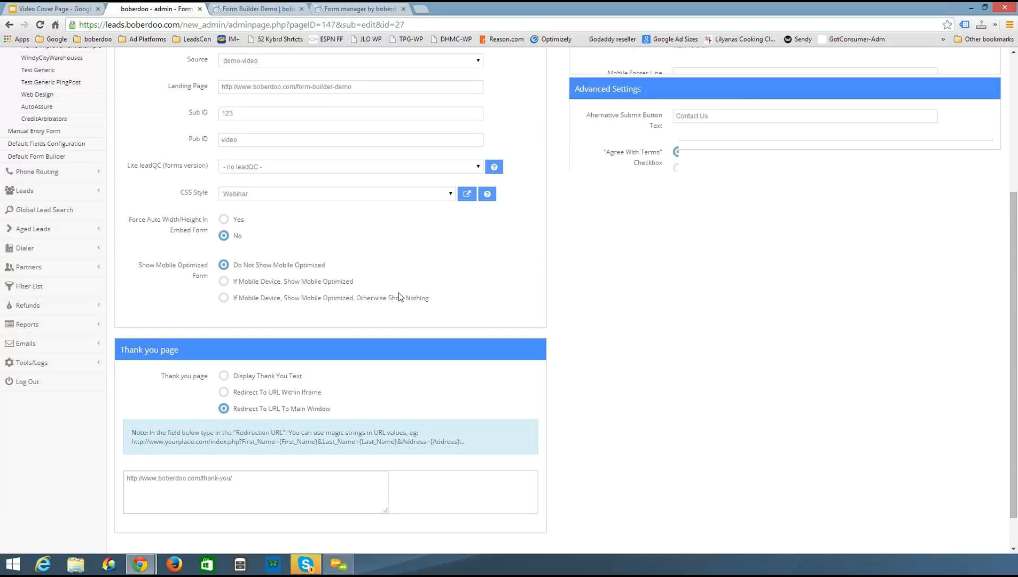
{"action": "scroll", "coordinate": [669, 347], "scroll_direction": "up", "scroll_amount": 1}
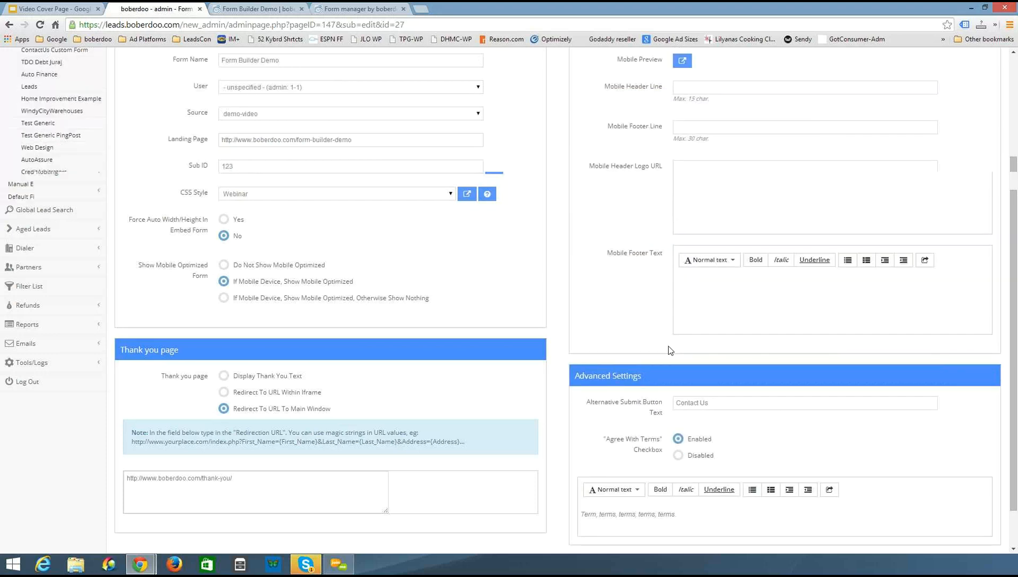
{"action": "scroll", "coordinate": [684, 326], "scroll_direction": "up", "scroll_amount": 2}
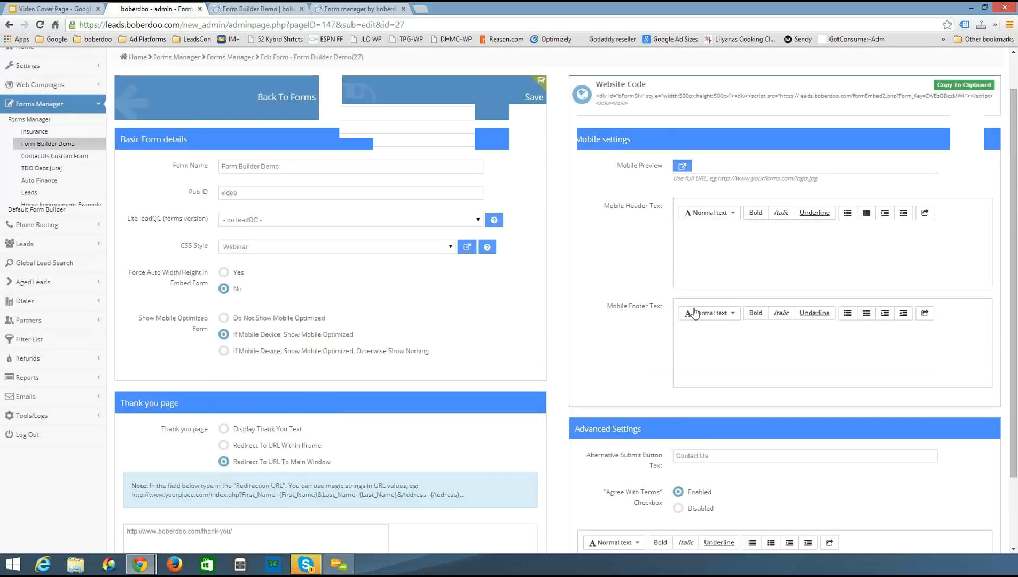
Enter "setting" as the Mobile Header Line
{"action": "left_click", "coordinate": [812, 188]}
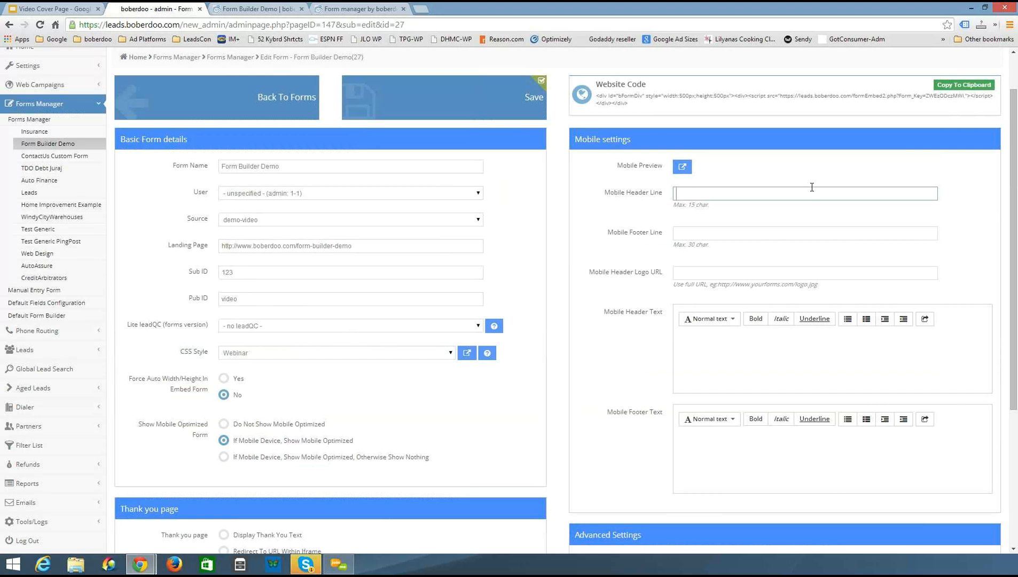
{"action": "type", "text": "setting"}
{"action": "key", "text": "ctrl+a"}
{"action": "scroll", "coordinate": [628, 287], "scroll_direction": "down", "scroll_amount": 1}
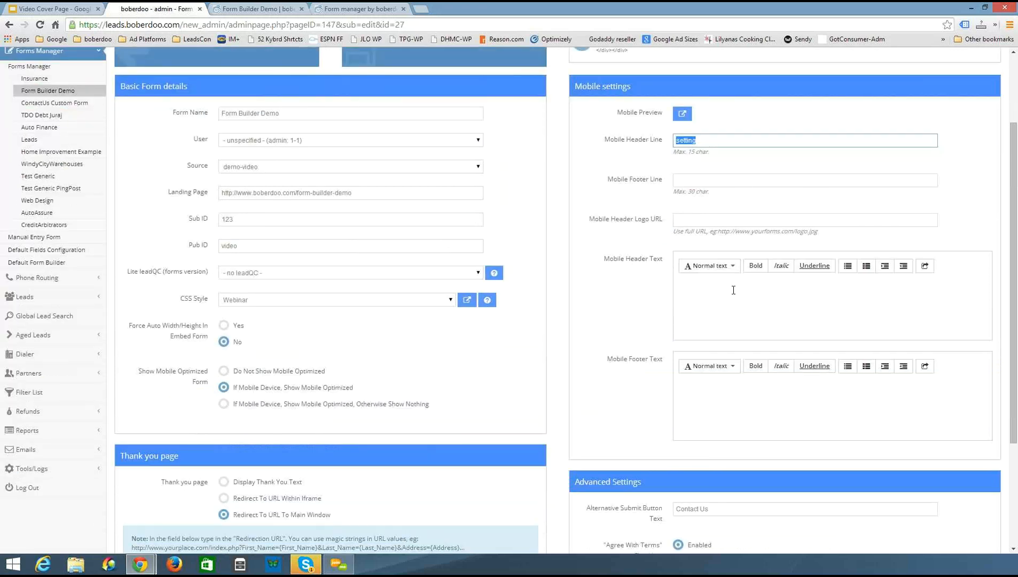
{"action": "scroll", "coordinate": [648, 349], "scroll_direction": "down", "scroll_amount": 1}
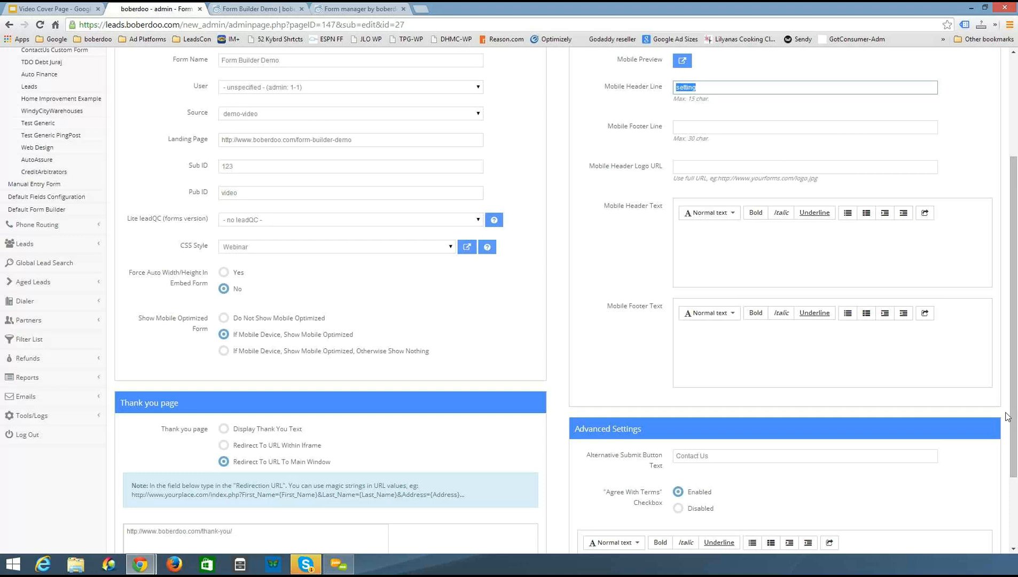
{"action": "scroll", "coordinate": [564, 268], "scroll_direction": "down", "scroll_amount": 1}
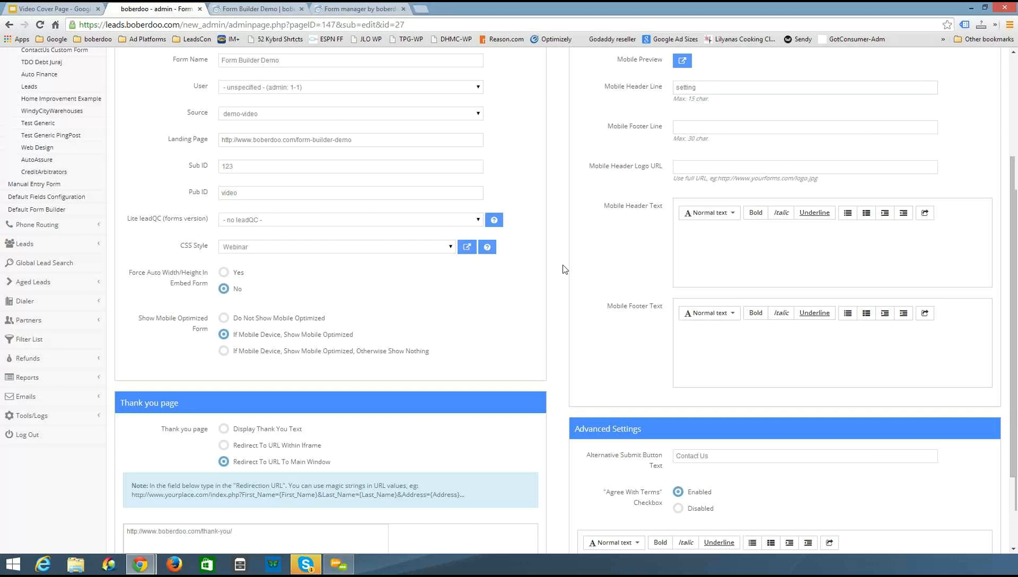
{"action": "scroll", "coordinate": [562, 268], "scroll_direction": "down", "scroll_amount": 1}
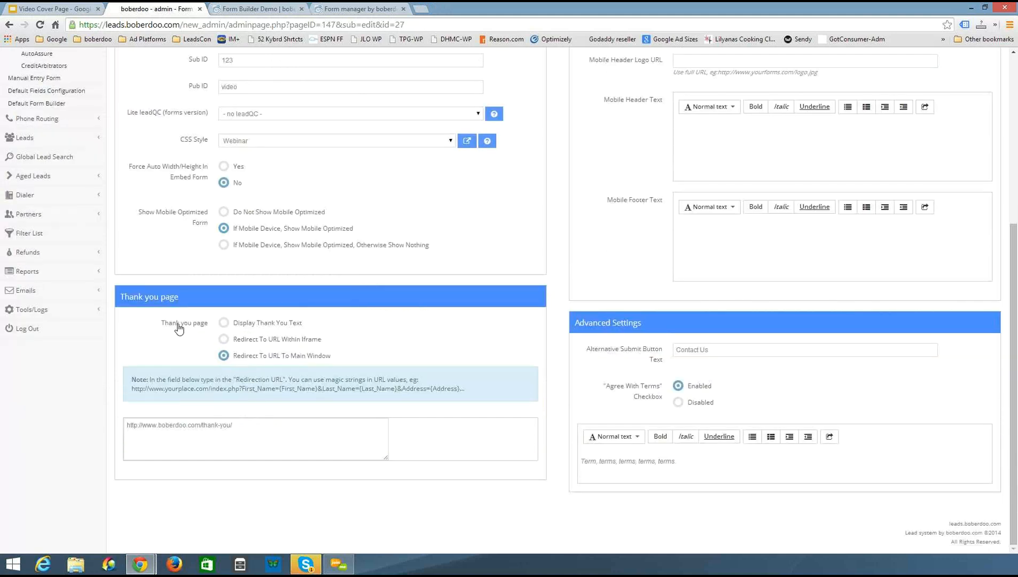
Try the other thank-you page options before returning to Redirect To URL To Main Window
{"action": "left_click", "coordinate": [223, 323]}
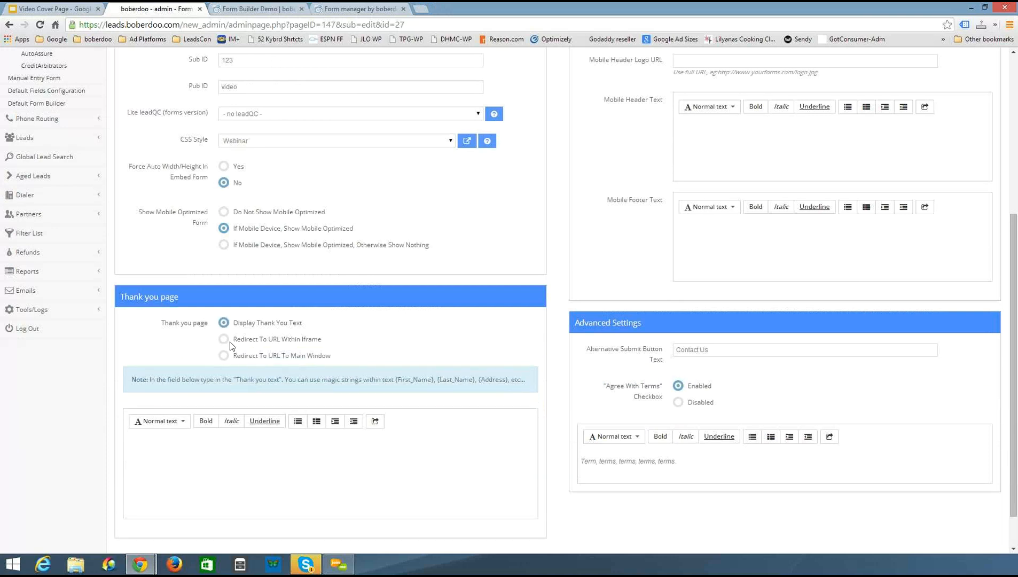
{"action": "left_click", "coordinate": [226, 356]}
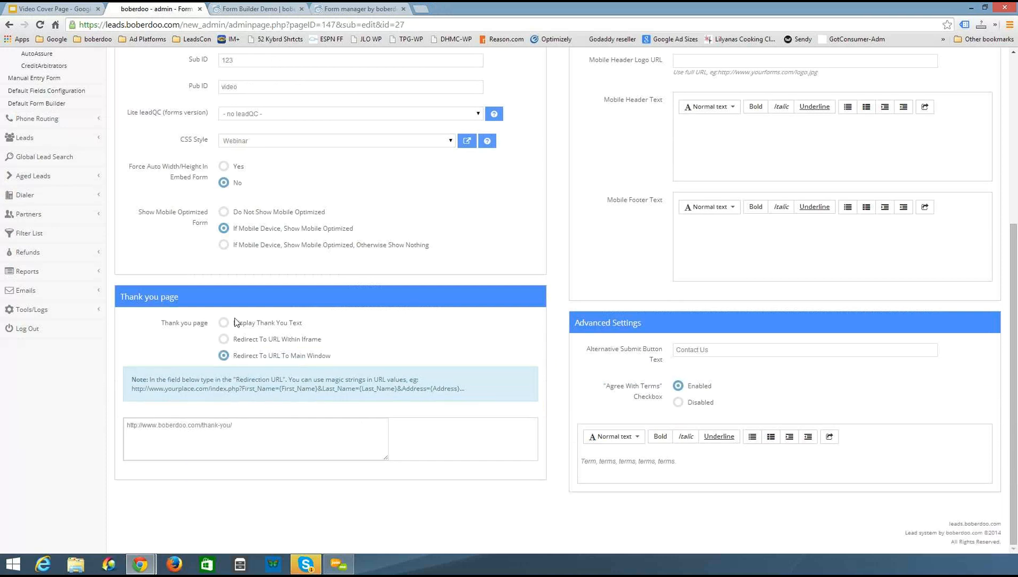
{"action": "left_click", "coordinate": [261, 339]}
{"action": "left_click", "coordinate": [225, 357]}
{"action": "left_click_drag", "start_coordinate": [263, 424], "coordinate": [73, 445]}
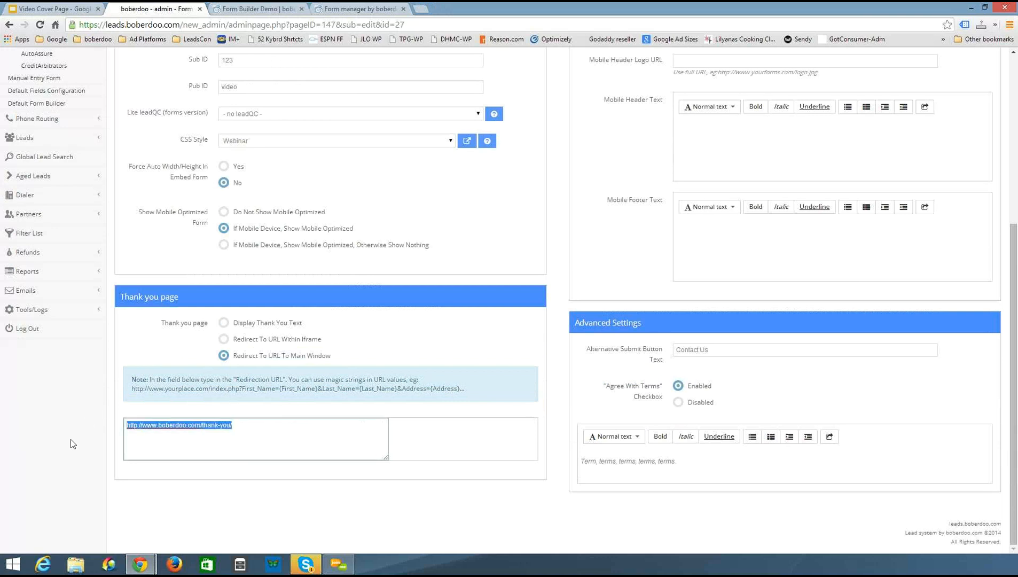
{"action": "left_click", "coordinate": [564, 207]}
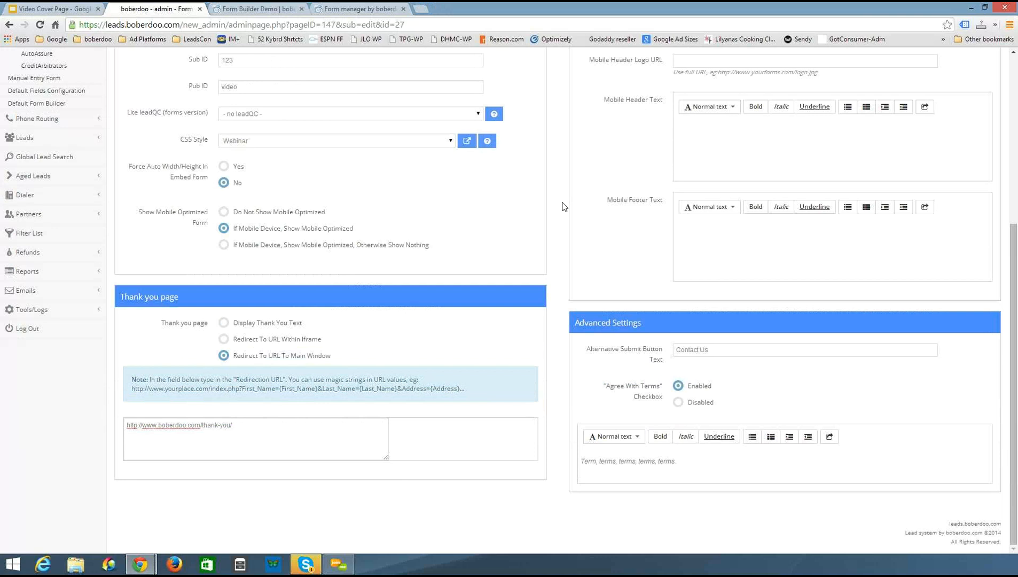
Examine the Advanced Settings' submit button text, terms text and Agree With Terms options
{"action": "scroll", "coordinate": [565, 206], "scroll_direction": "up", "scroll_amount": 3}
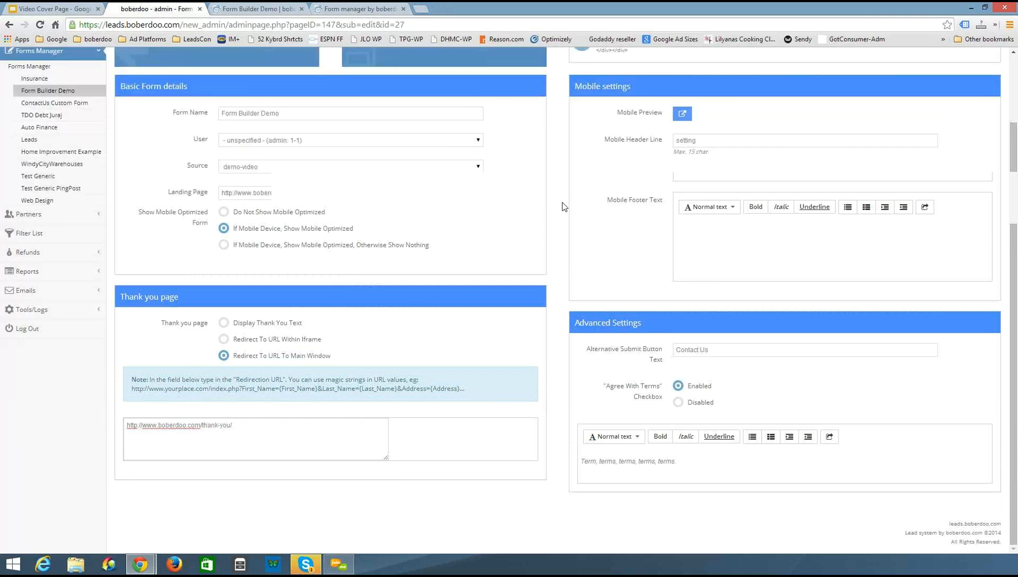
{"action": "scroll", "coordinate": [562, 206], "scroll_direction": "up", "scroll_amount": 1}
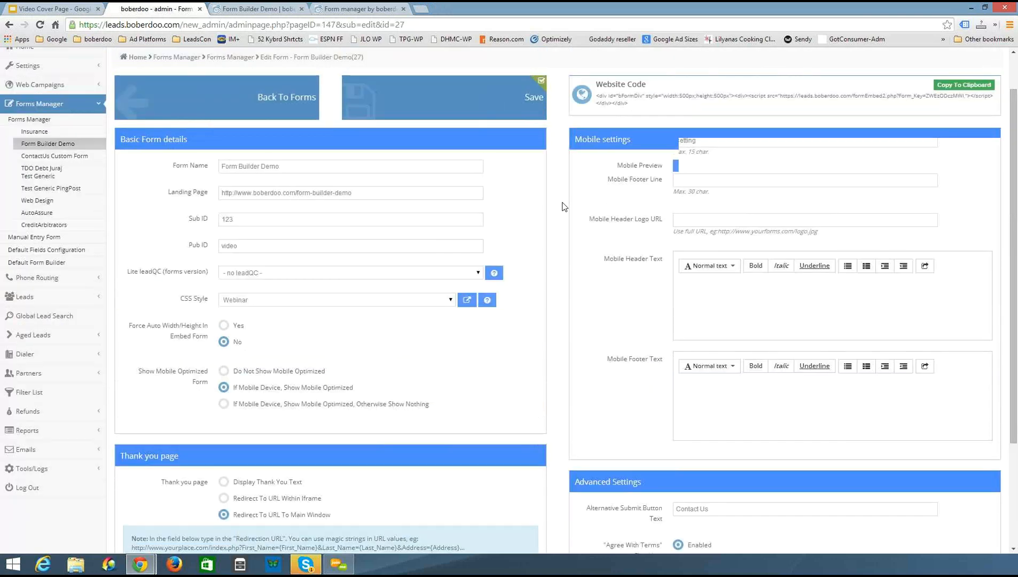
{"action": "scroll", "coordinate": [622, 321], "scroll_direction": "down", "scroll_amount": 4}
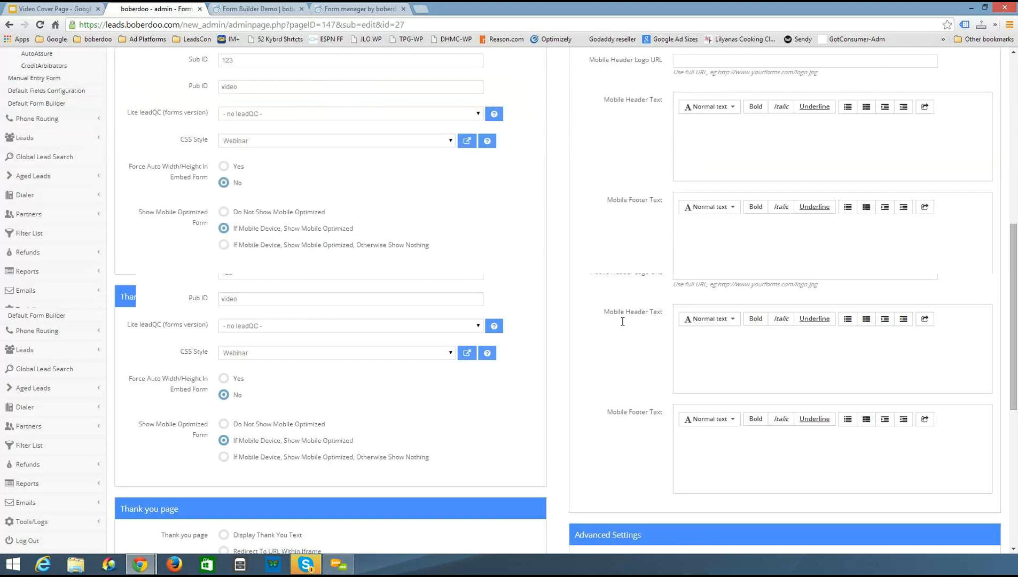
{"action": "triple_click", "coordinate": [816, 350]}
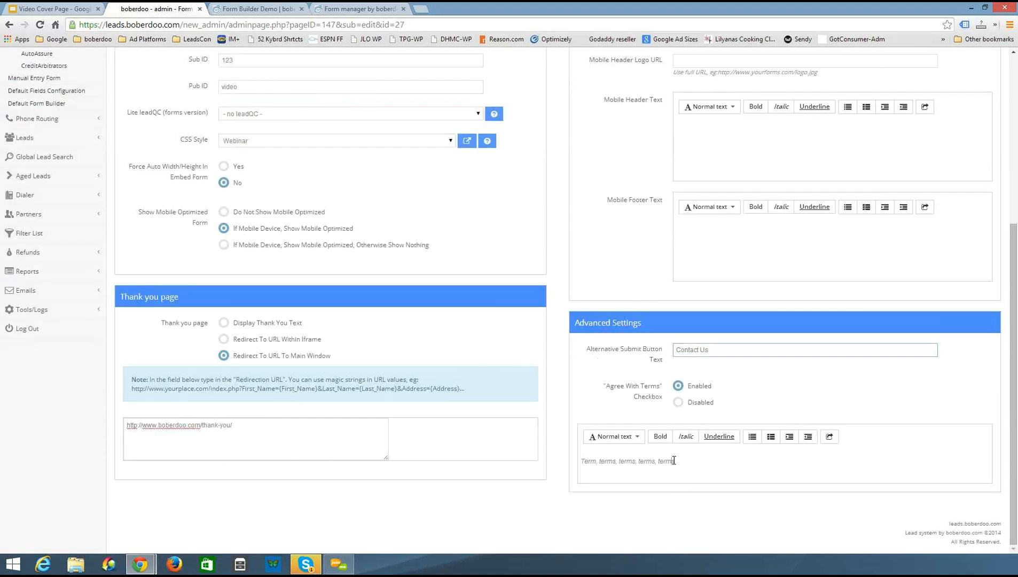
{"action": "left_click_drag", "start_coordinate": [673, 462], "coordinate": [656, 422]}
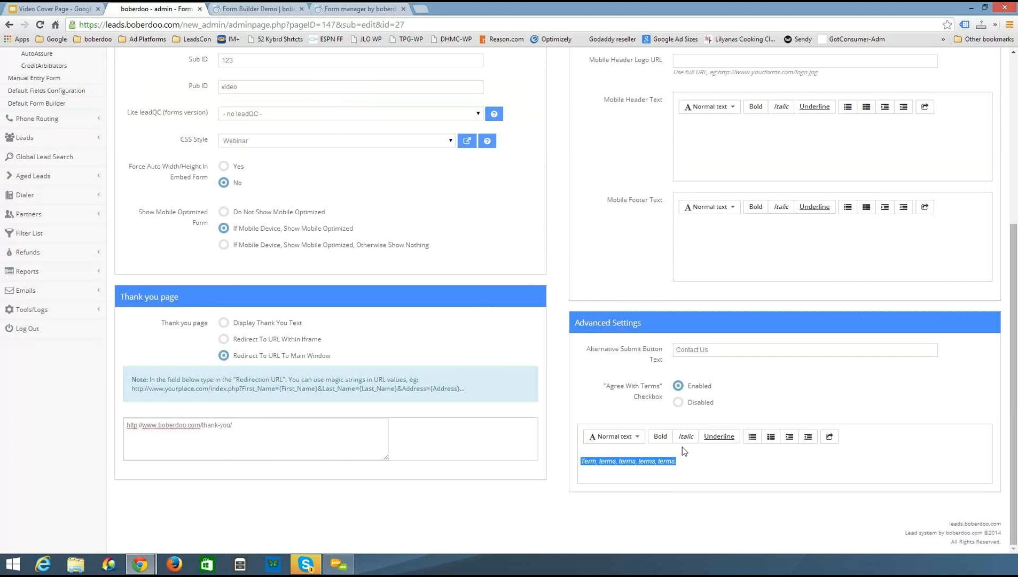
{"action": "left_click", "coordinate": [692, 407]}
{"action": "left_click", "coordinate": [688, 399]}
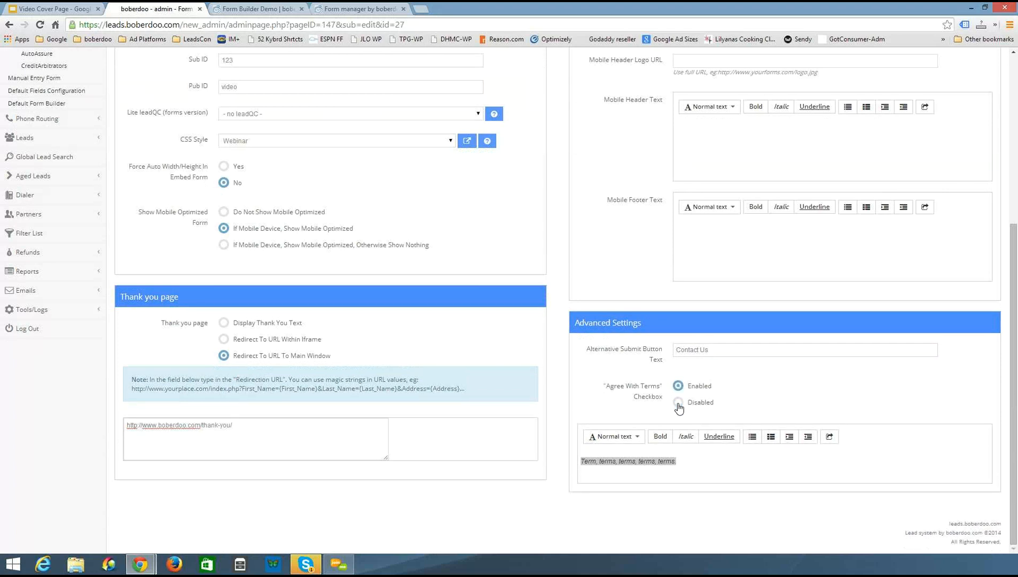
Review the form's settings and website embed code, then return to the forms list
{"action": "scroll", "coordinate": [670, 388], "scroll_direction": "up", "scroll_amount": 1}
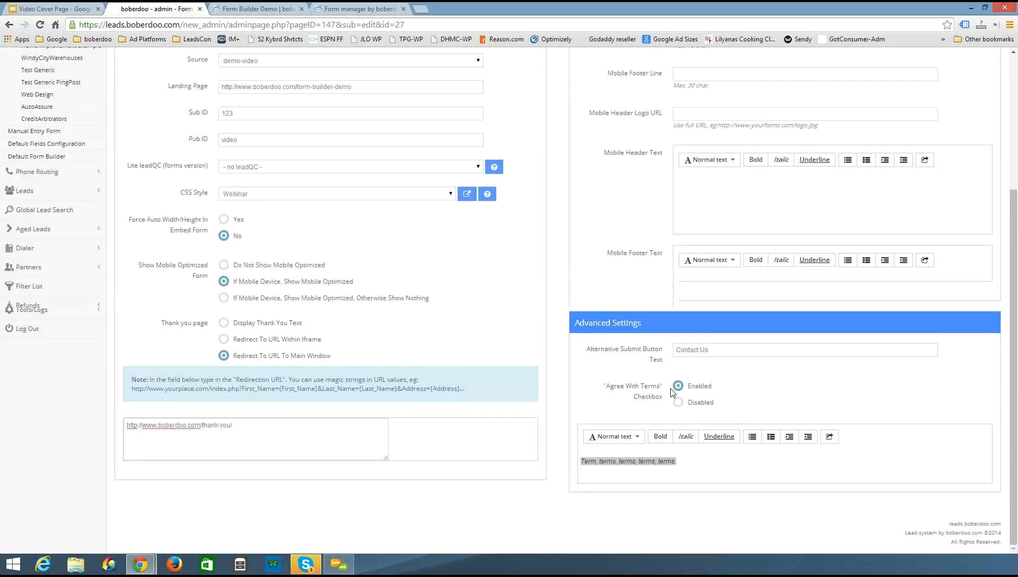
{"action": "scroll", "coordinate": [670, 388], "scroll_direction": "up", "scroll_amount": 4}
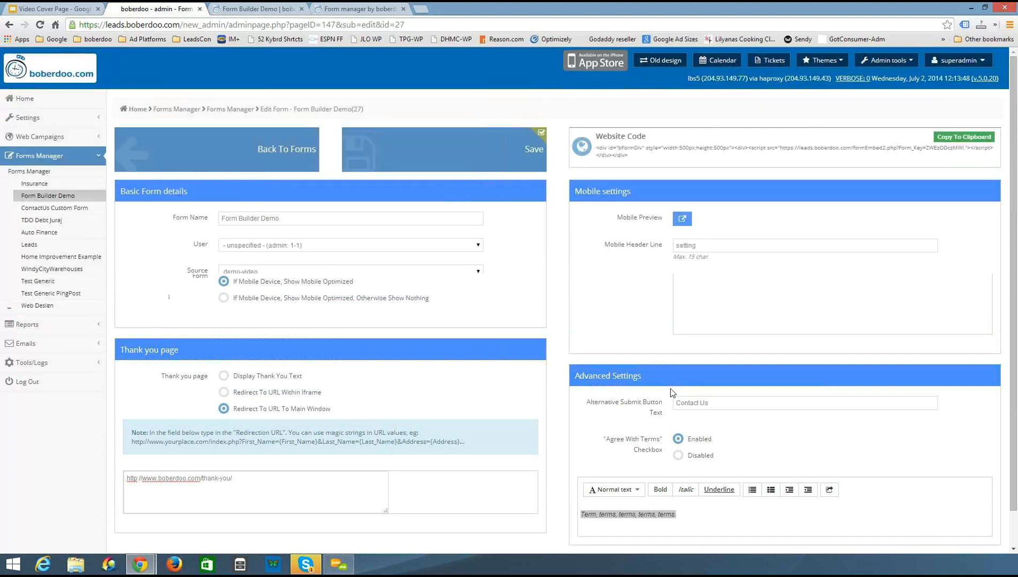
{"action": "scroll", "coordinate": [523, 376], "scroll_direction": "down", "scroll_amount": 2}
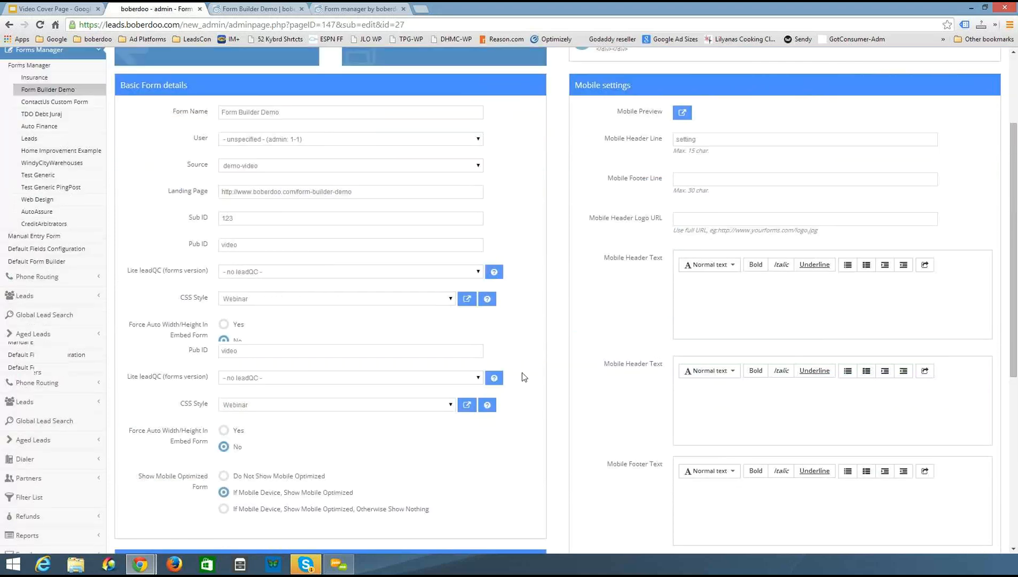
{"action": "scroll", "coordinate": [594, 333], "scroll_direction": "up", "scroll_amount": 2}
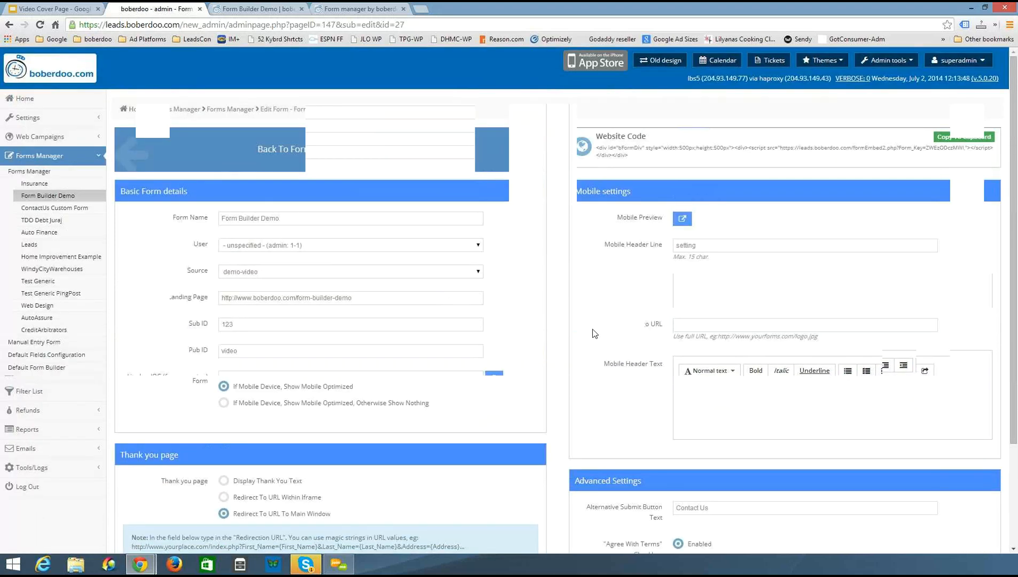
{"action": "left_click_drag", "start_coordinate": [630, 156], "coordinate": [595, 146]}
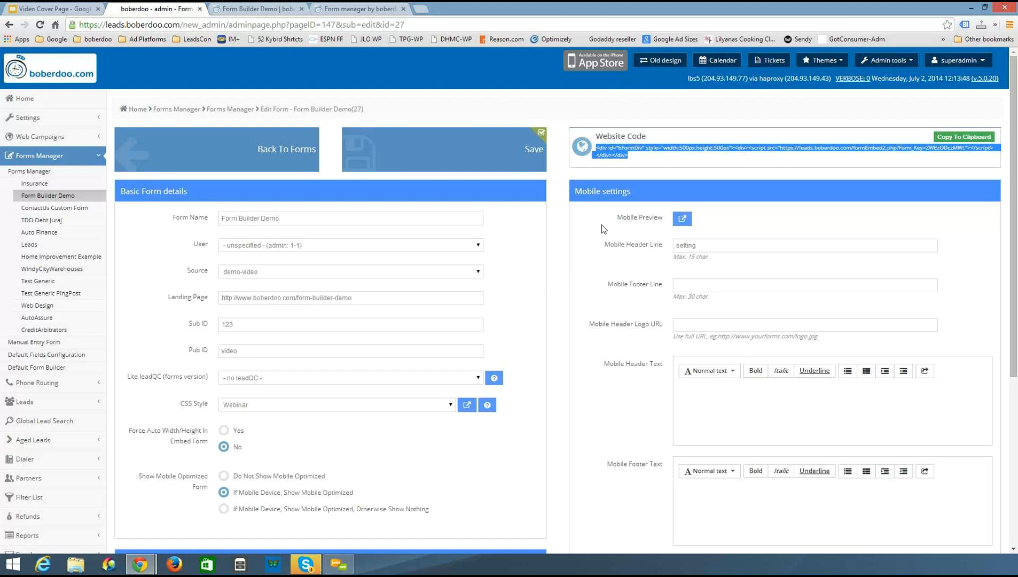
{"action": "left_click", "coordinate": [212, 148]}
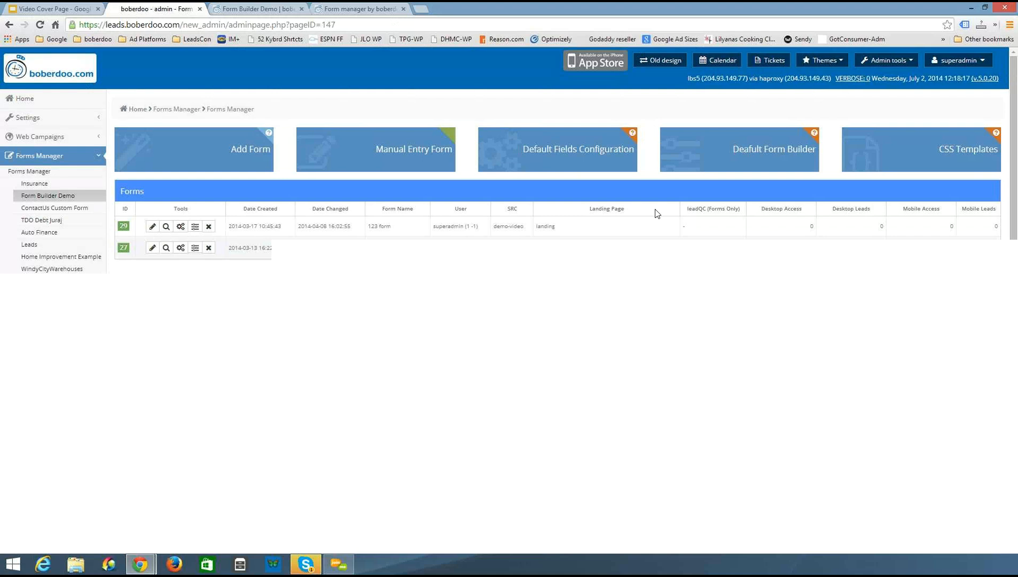
Open the Form Builder Demo's field configuration and hide, then show again, the Company field
{"action": "left_click", "coordinate": [181, 248]}
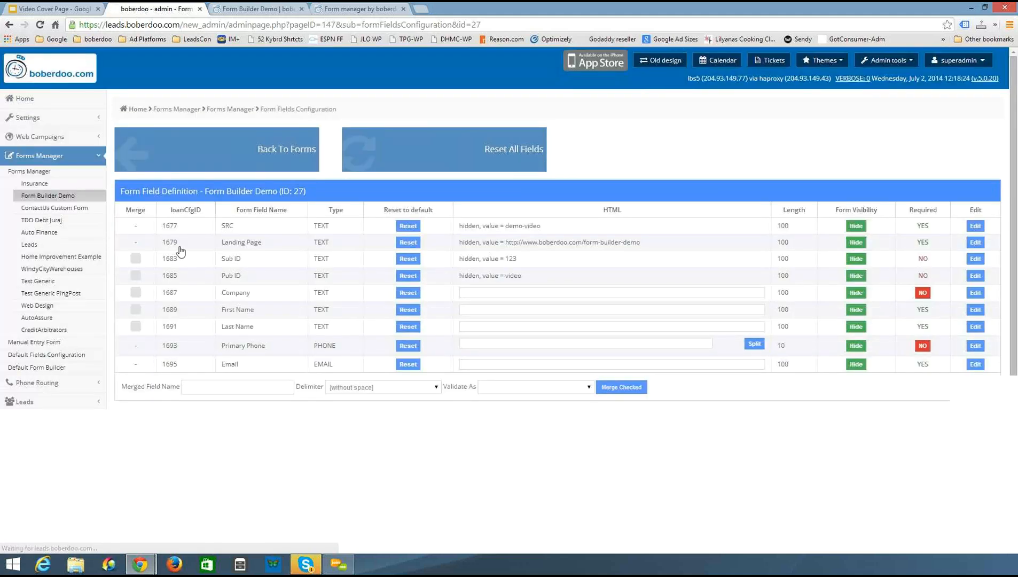
{"action": "scroll", "coordinate": [181, 251], "scroll_direction": "down", "scroll_amount": 1}
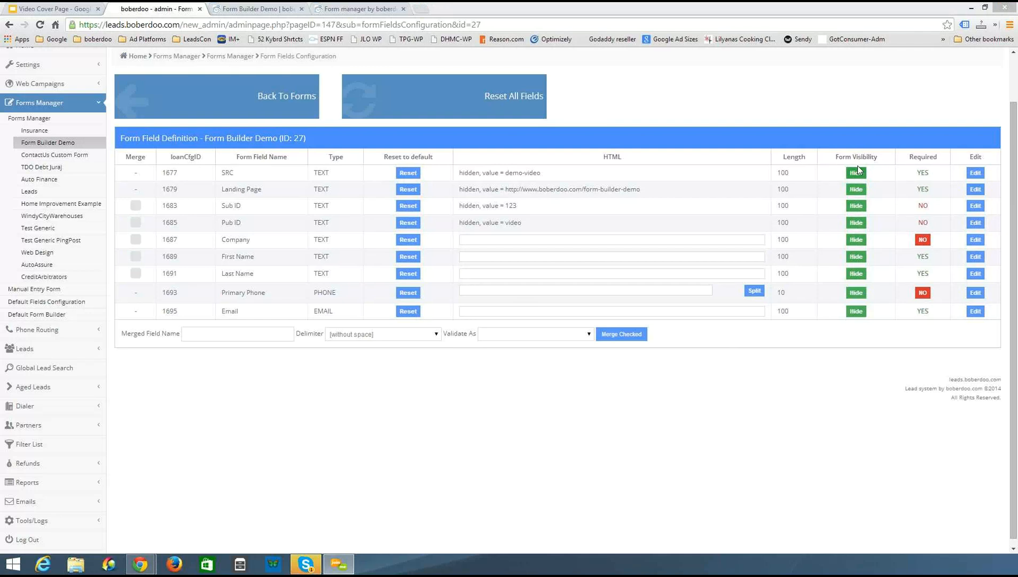
{"action": "left_click", "coordinate": [859, 241]}
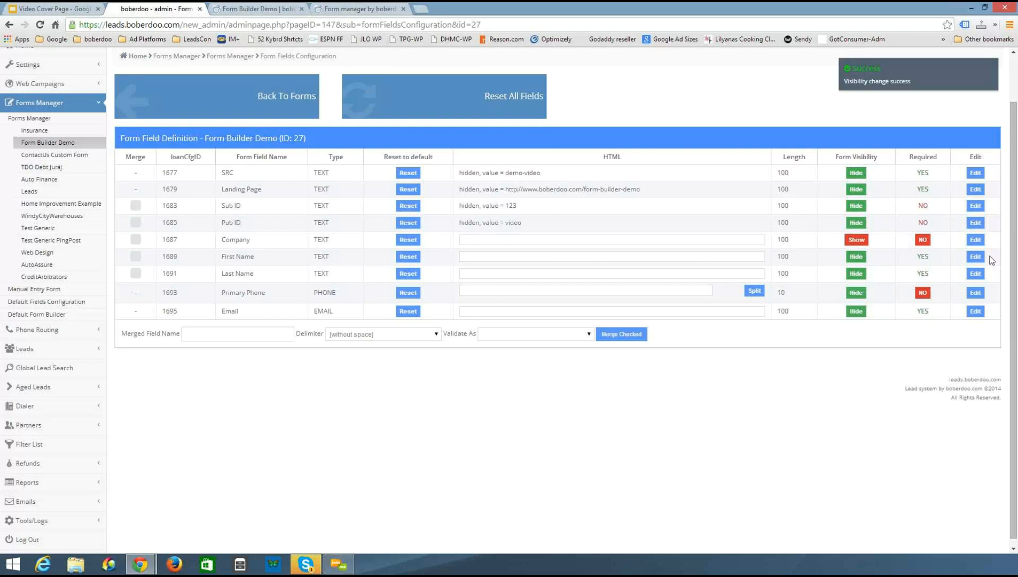
{"action": "left_click", "coordinate": [861, 241]}
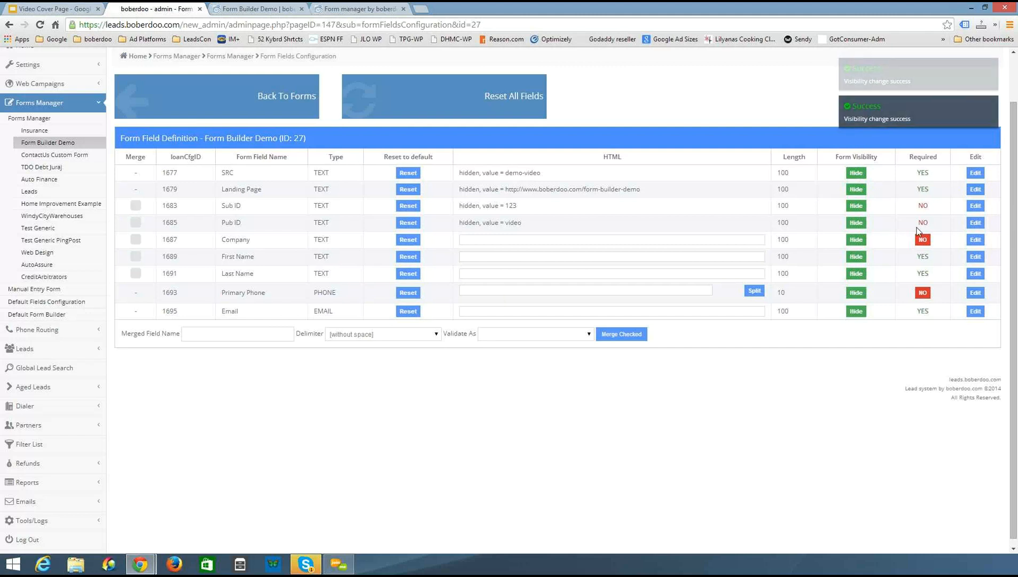
Try editing the Company field into a Select input named Company Name with extra option rows, then close without saving
{"action": "left_click", "coordinate": [975, 240]}
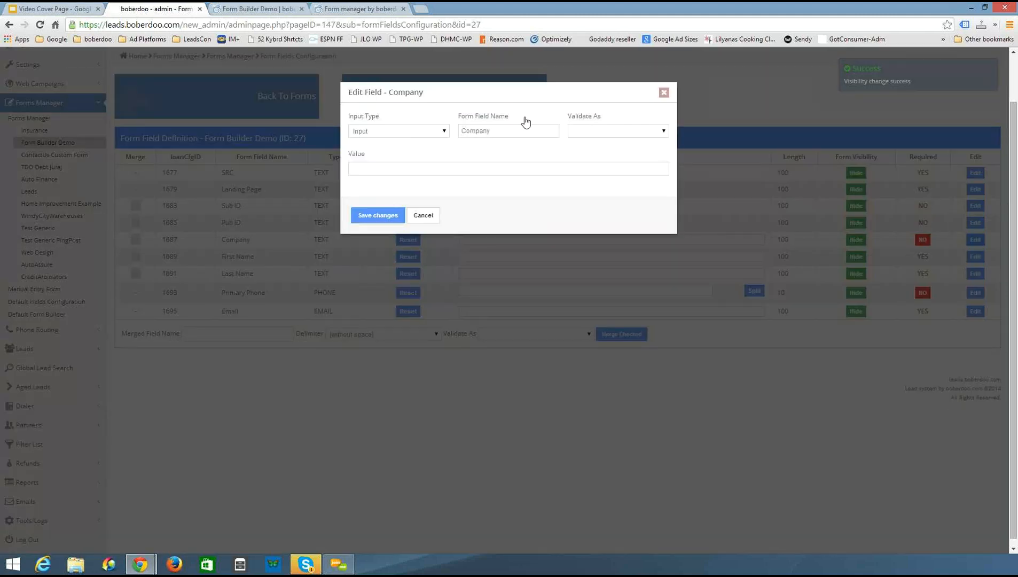
{"action": "left_click", "coordinate": [555, 130]}
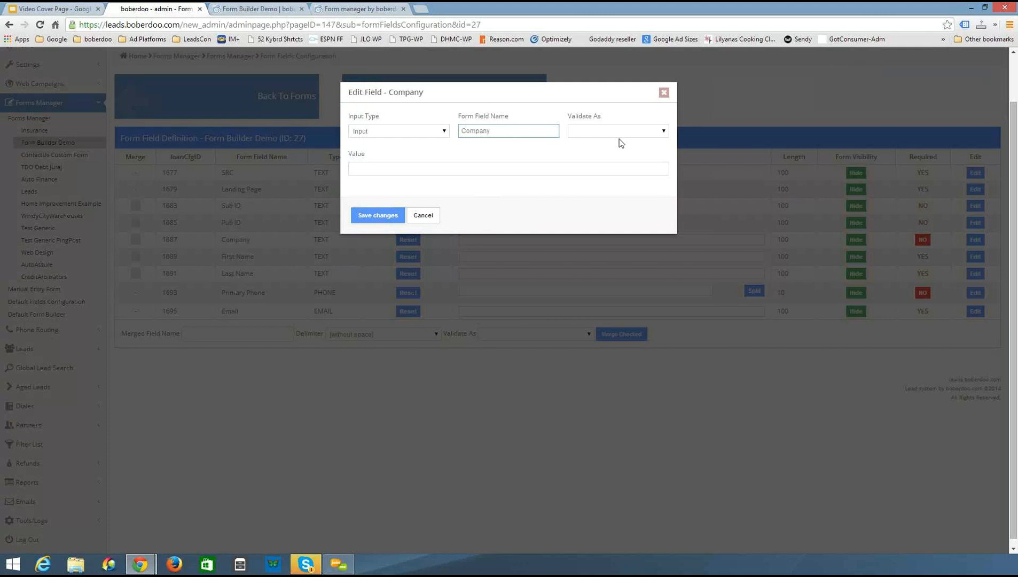
{"action": "type", "text": "Name"}
{"action": "left_click", "coordinate": [425, 132]}
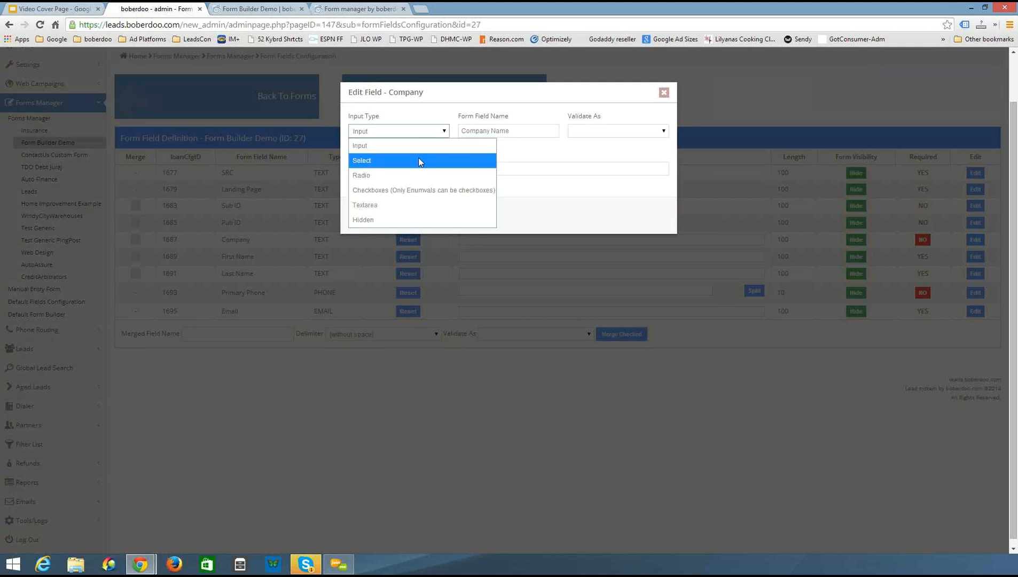
{"action": "left_click", "coordinate": [419, 160]}
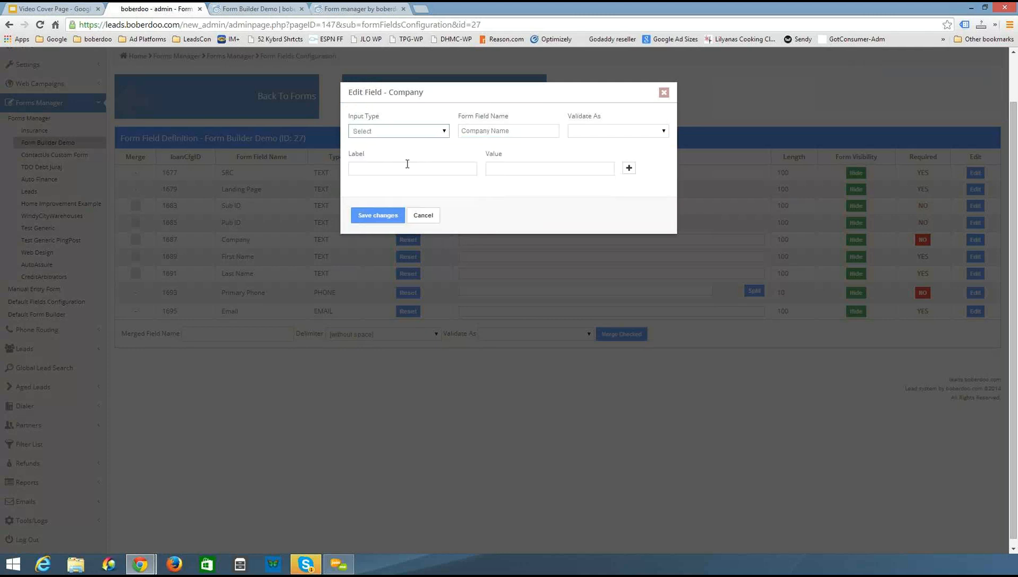
{"action": "left_click", "coordinate": [407, 165]}
{"action": "double_click", "coordinate": [629, 168]}
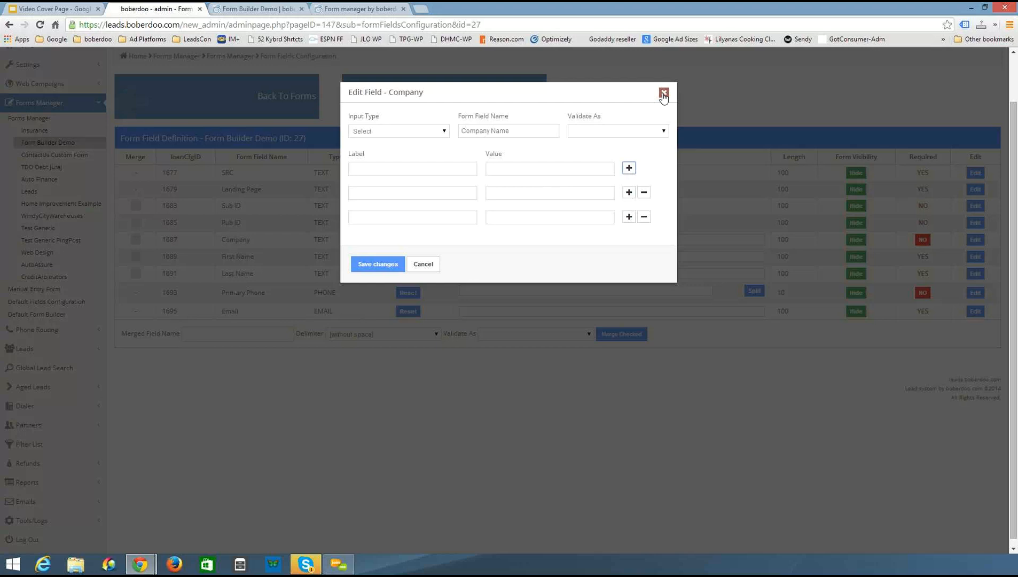
{"action": "left_click", "coordinate": [402, 168]}
{"action": "left_click", "coordinate": [530, 170]}
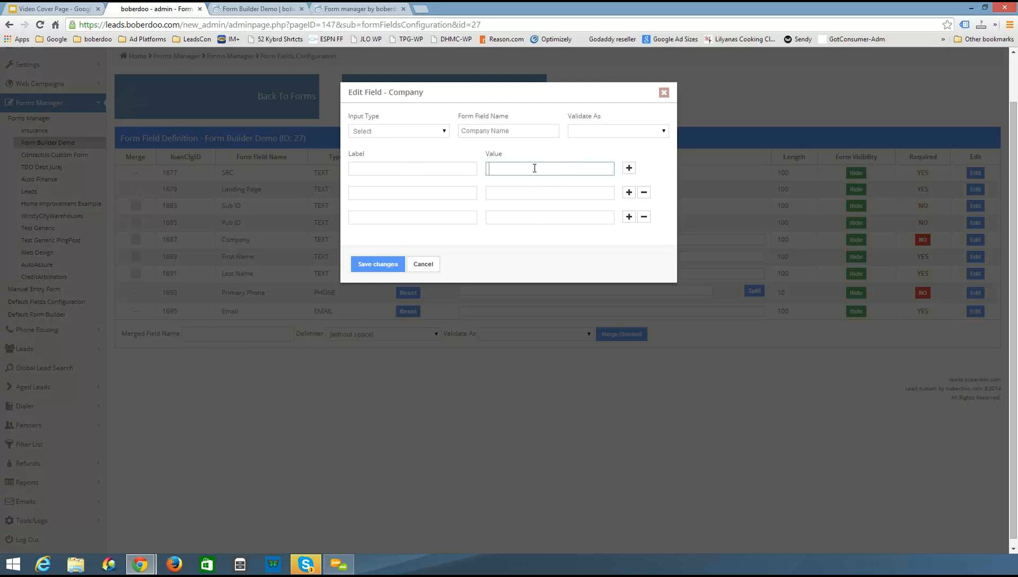
{"action": "type", "text": "..."}
{"action": "left_click", "coordinate": [663, 94]}
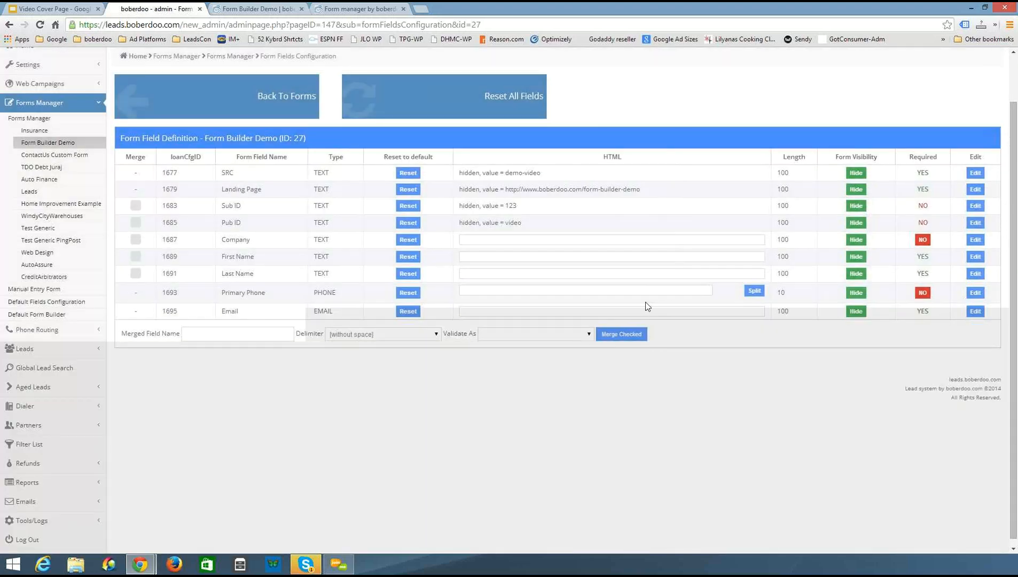
Open the Form Builder Demo's form builder layout from the forms list
{"action": "left_click", "coordinate": [754, 291]}
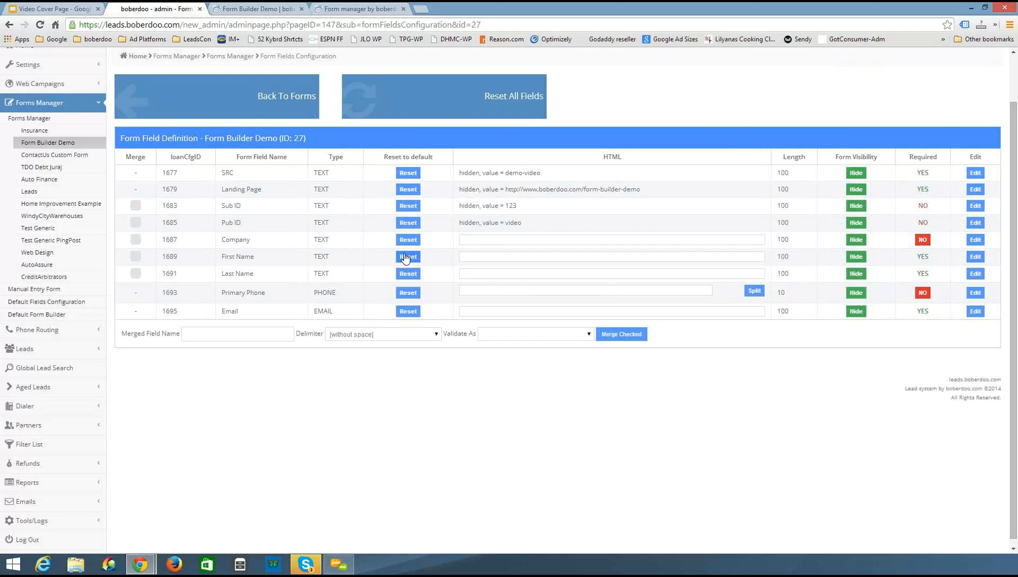
{"action": "left_click", "coordinate": [281, 96]}
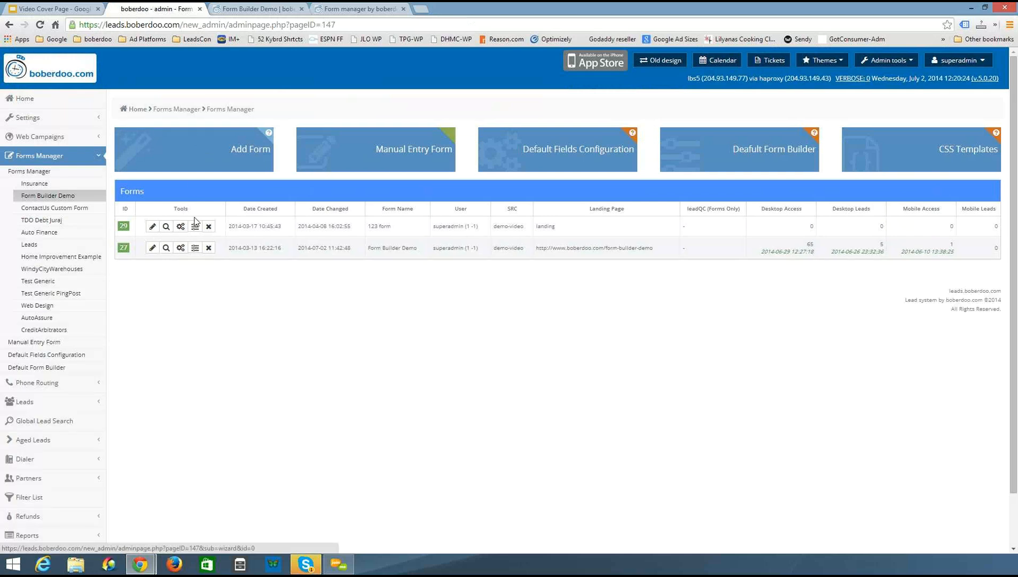
{"action": "left_click", "coordinate": [196, 248]}
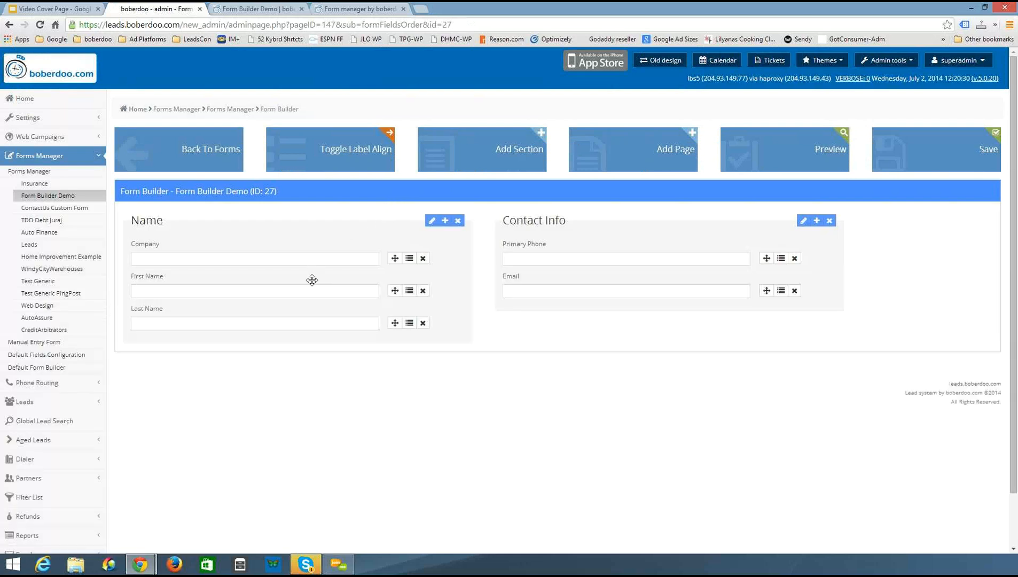
Toggle the label alignment to inline and back to labels above fields
{"action": "left_click", "coordinate": [336, 155]}
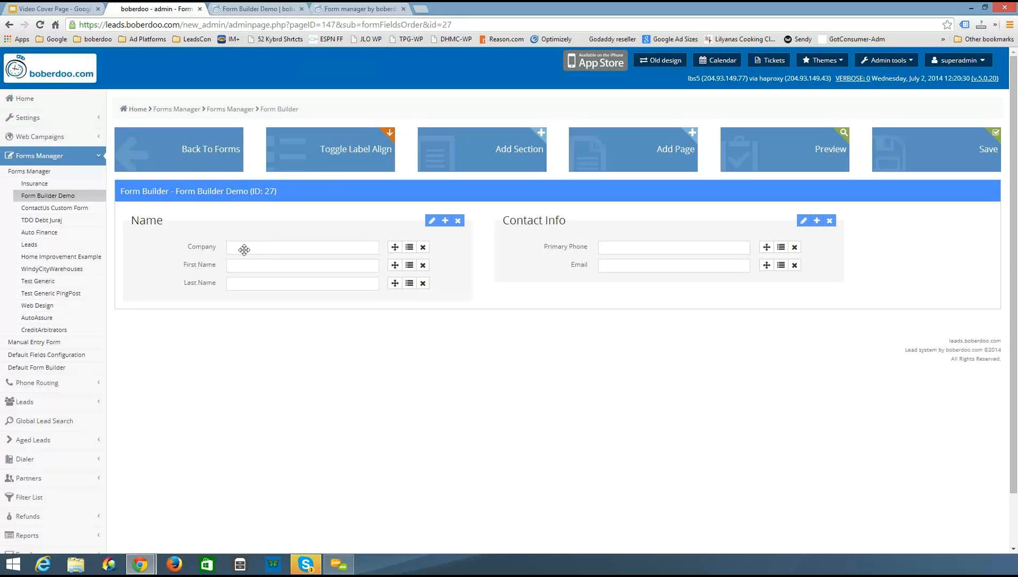
{"action": "left_click", "coordinate": [348, 152]}
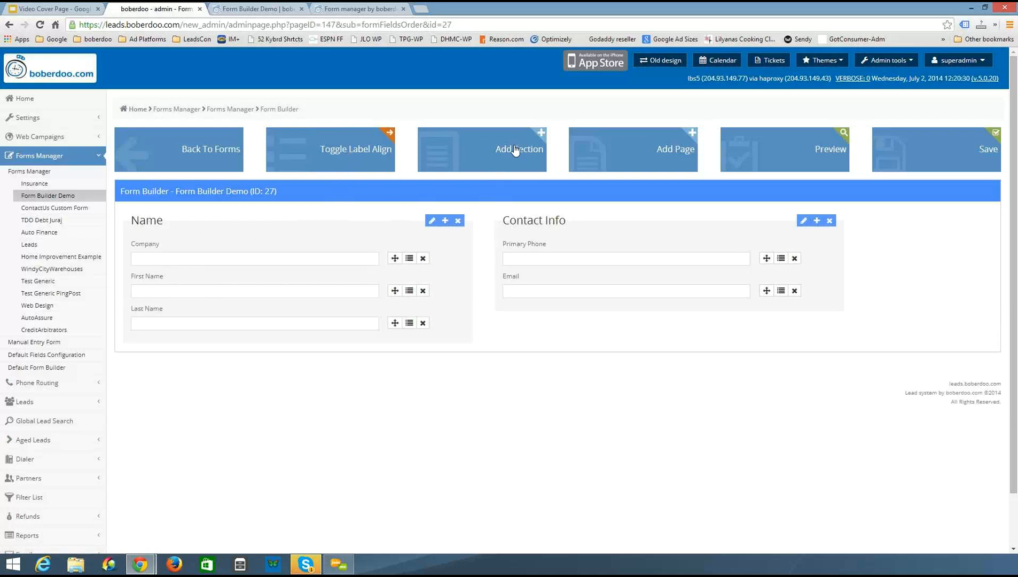
{"action": "double_click", "coordinate": [138, 221]}
{"action": "left_click_drag", "start_coordinate": [567, 221], "coordinate": [503, 223]}
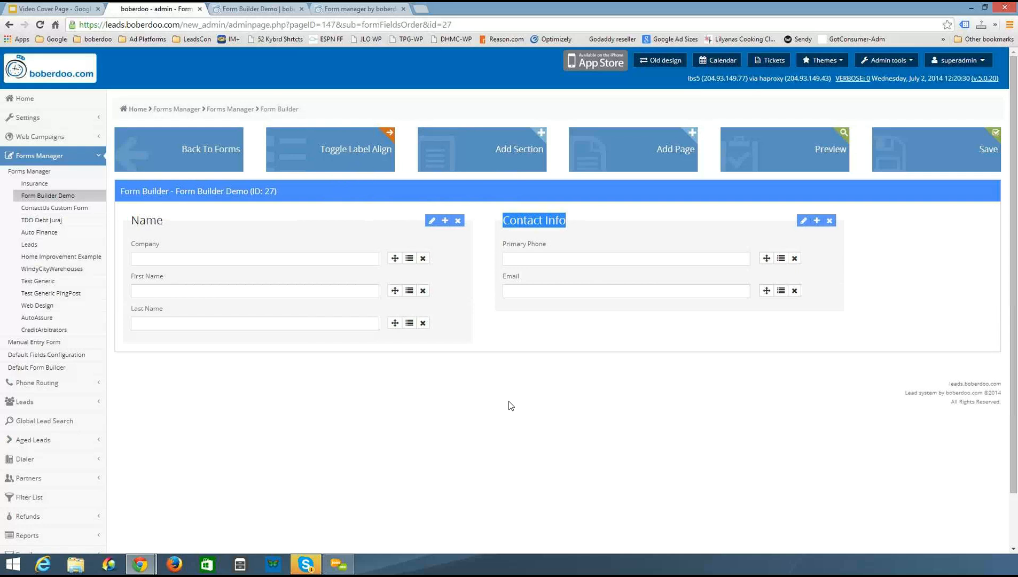
Add a second page, move the Email field into its section, and remove the leftover empty row
{"action": "left_click", "coordinate": [668, 152]}
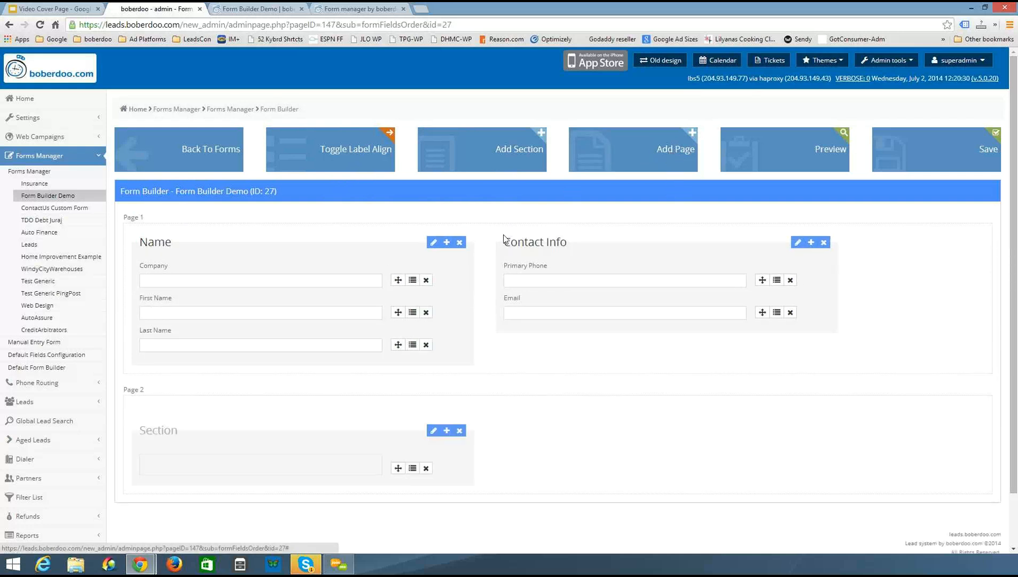
{"action": "scroll", "coordinate": [502, 241], "scroll_direction": "down", "scroll_amount": 1}
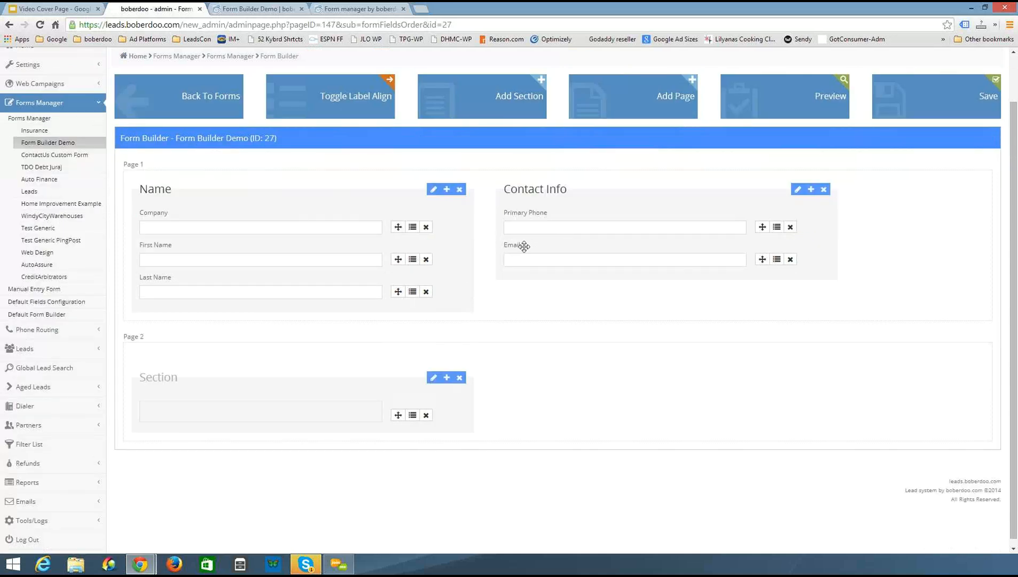
{"action": "left_click_drag", "start_coordinate": [516, 246], "coordinate": [166, 410]}
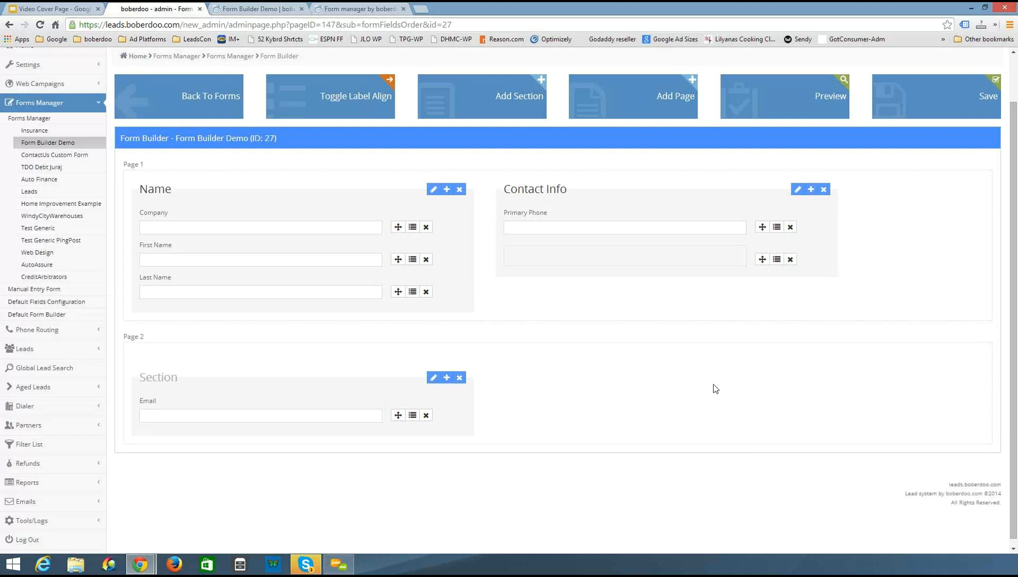
{"action": "left_click", "coordinate": [790, 258]}
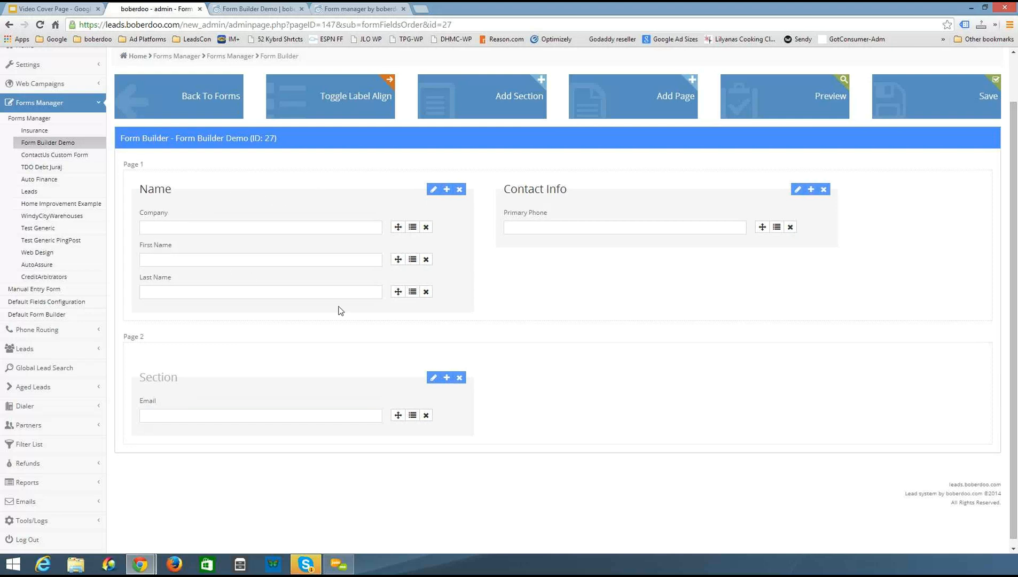
Set First Name and Last Name to half width and place them side by side in the Name section
{"action": "left_click", "coordinate": [412, 260]}
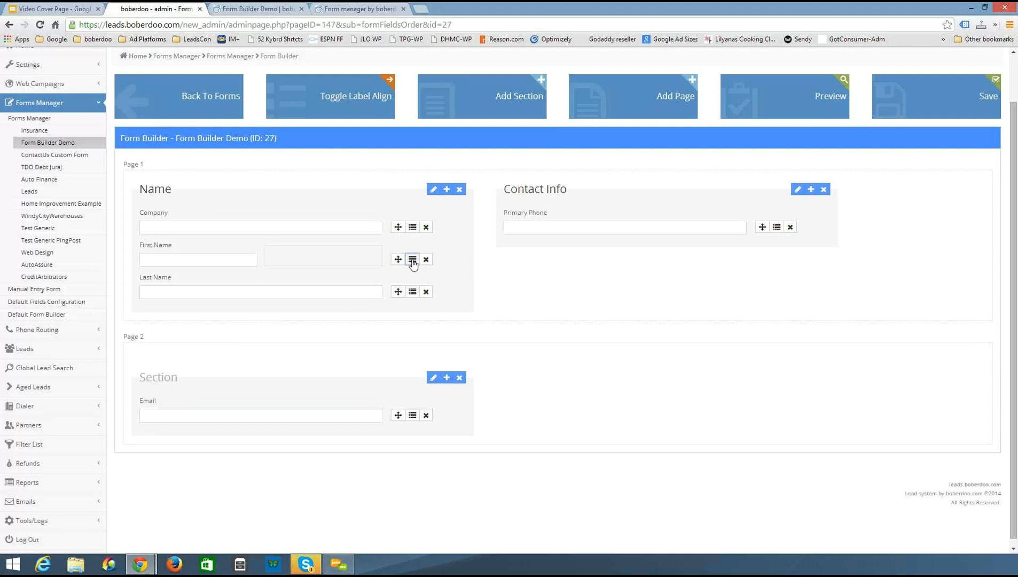
{"action": "left_click", "coordinate": [412, 292]}
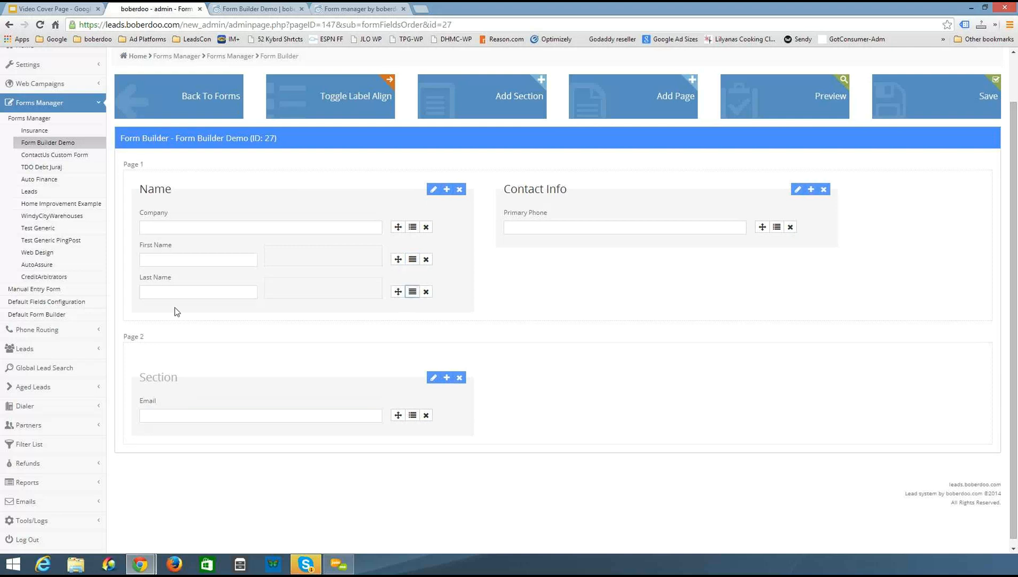
{"action": "left_click_drag", "start_coordinate": [202, 278], "coordinate": [282, 255]}
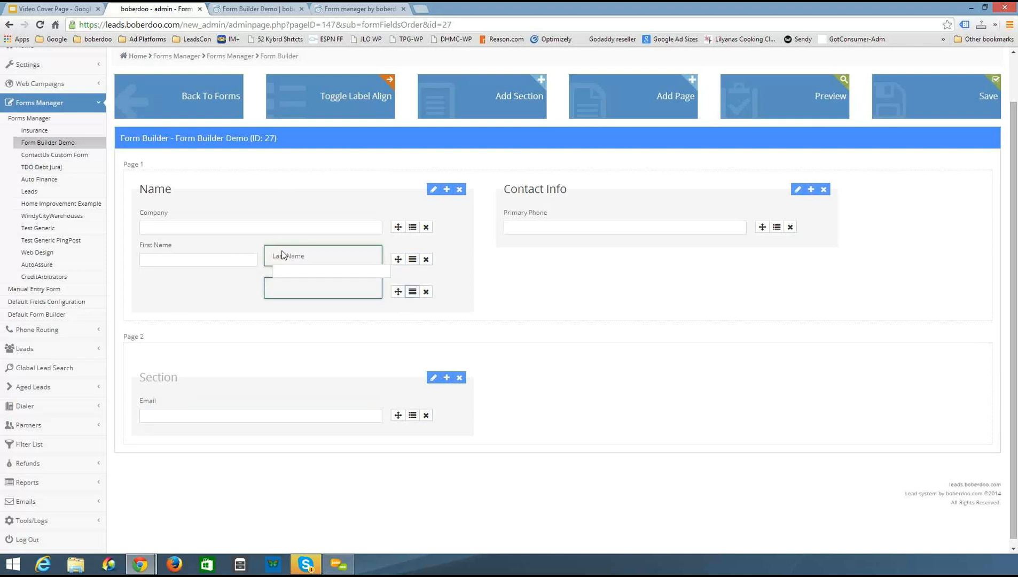
{"action": "left_click", "coordinate": [426, 292]}
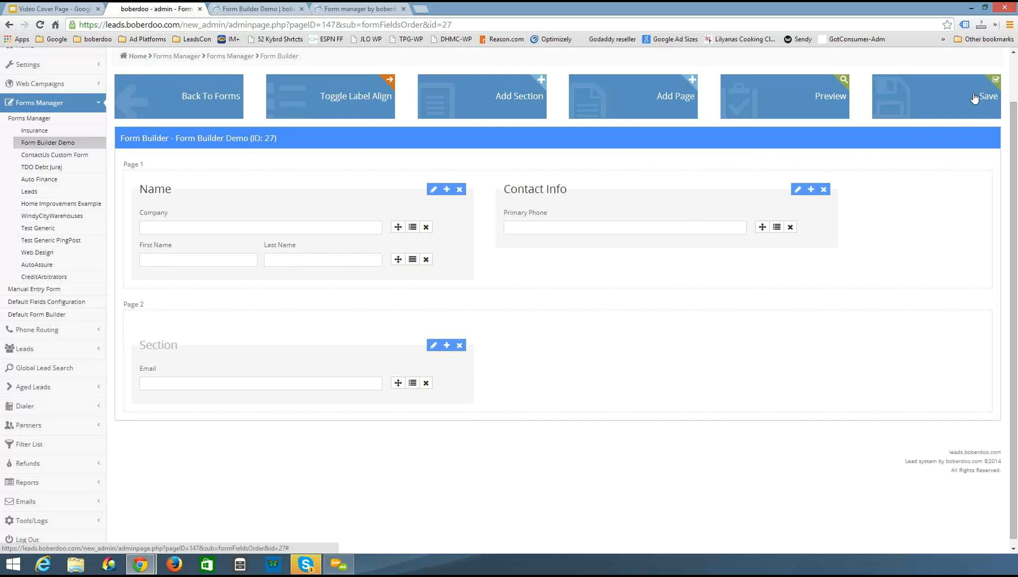
Save the form layout and switch to the live Form Builder Demo page
{"action": "left_click", "coordinate": [259, 10]}
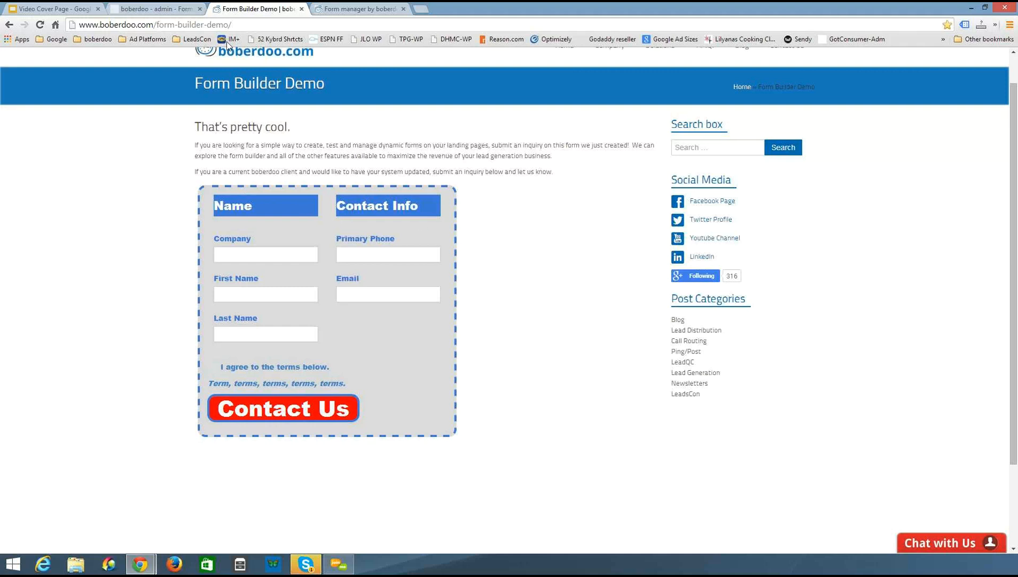
{"action": "left_click", "coordinate": [136, 8]}
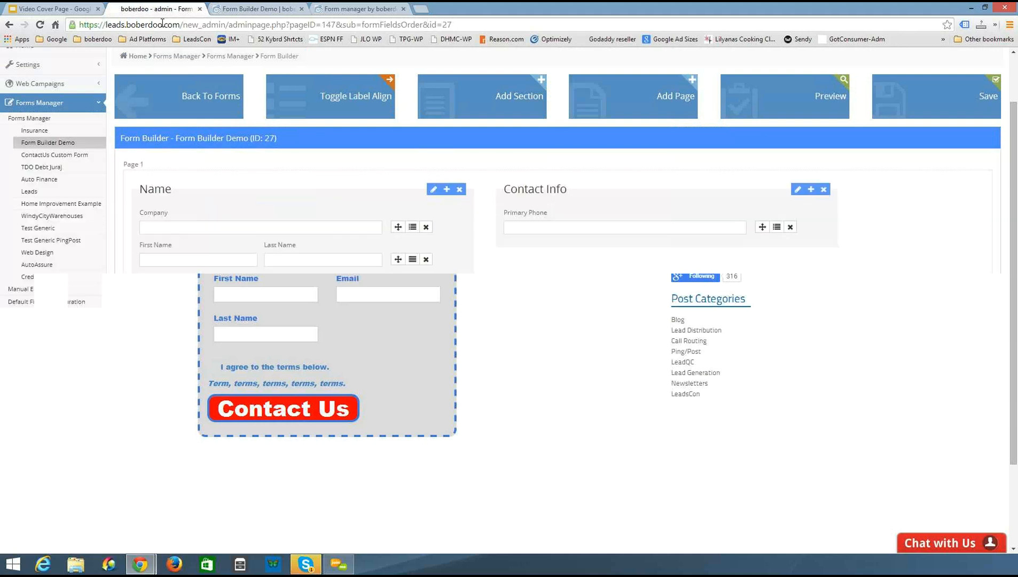
{"action": "left_click", "coordinate": [950, 110]}
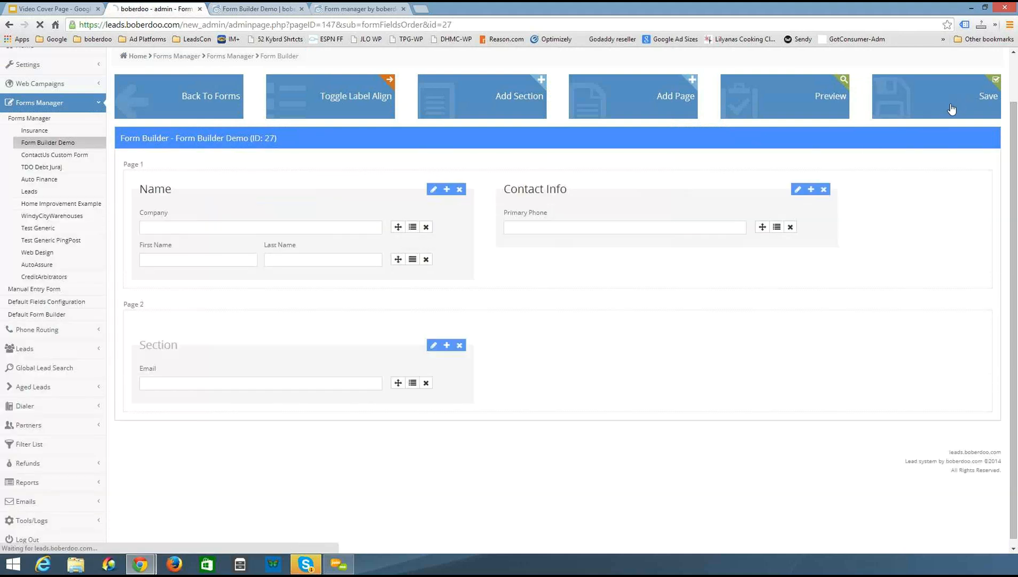
{"action": "left_click", "coordinate": [261, 8]}
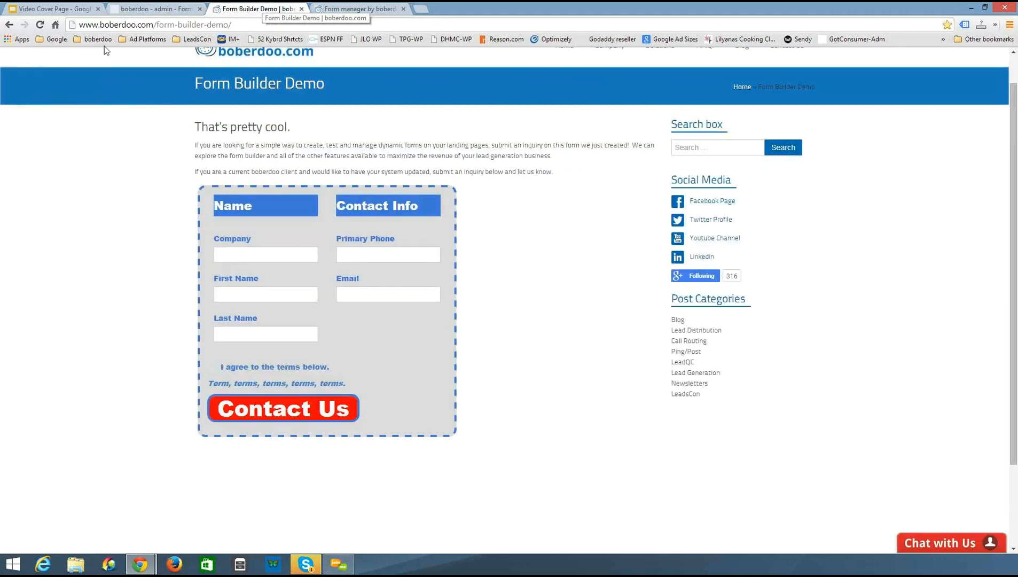
Reload the live Form Builder Demo page and compare it with the two-page layout in the form builder
{"action": "key", "text": "F5"}
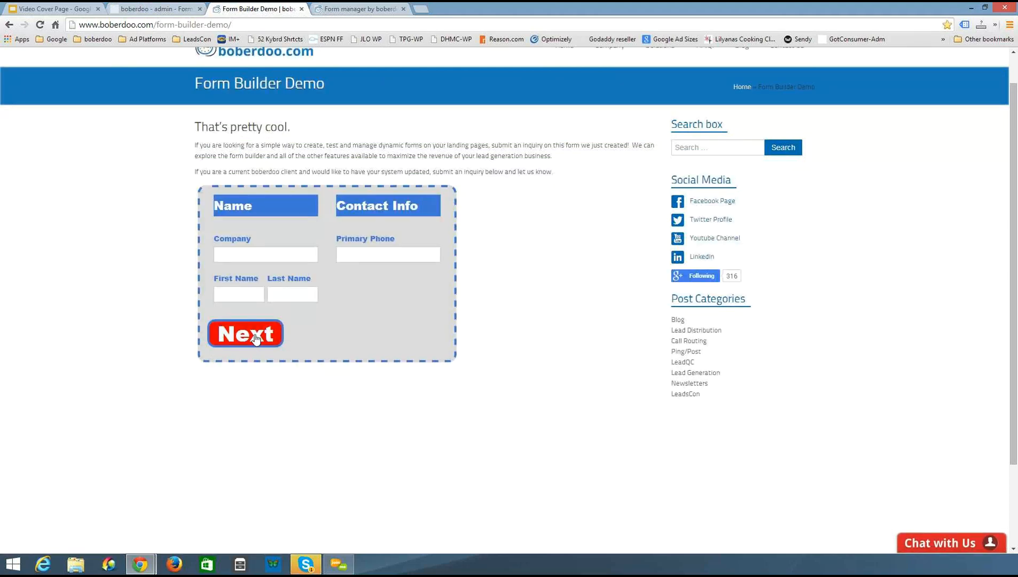
{"action": "left_click", "coordinate": [352, 9]}
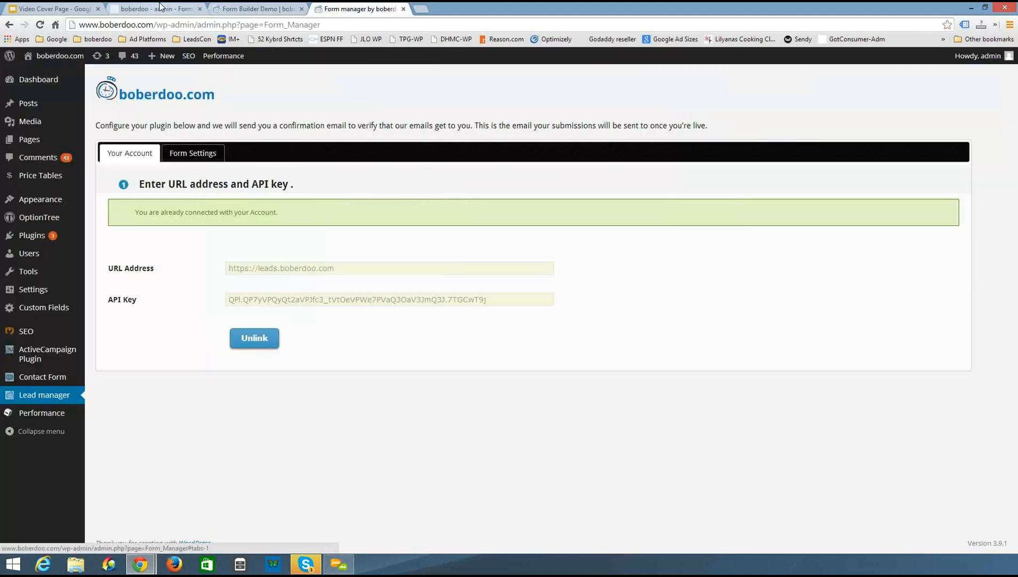
{"action": "left_click", "coordinate": [160, 7]}
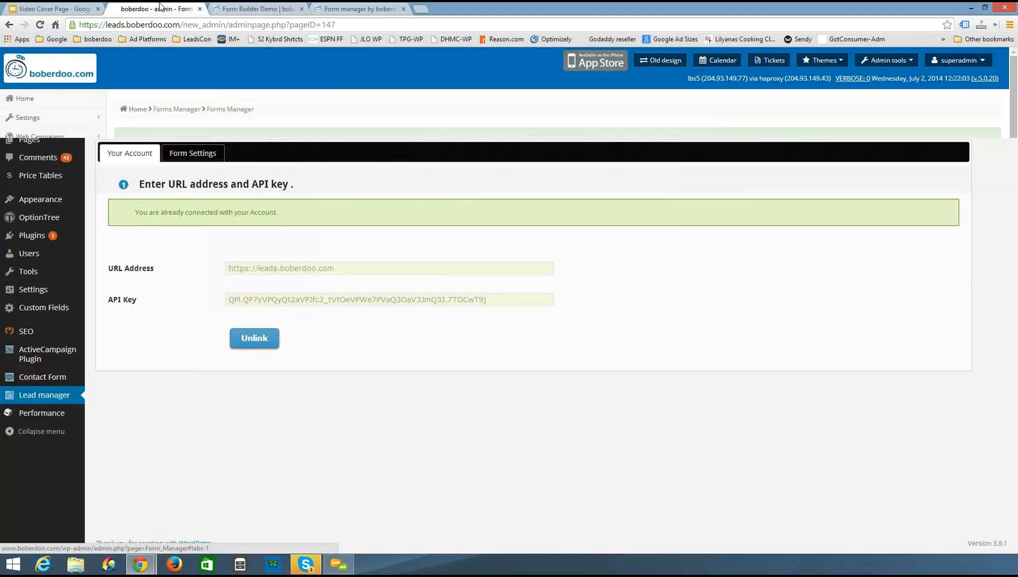
{"action": "left_click", "coordinate": [194, 279]}
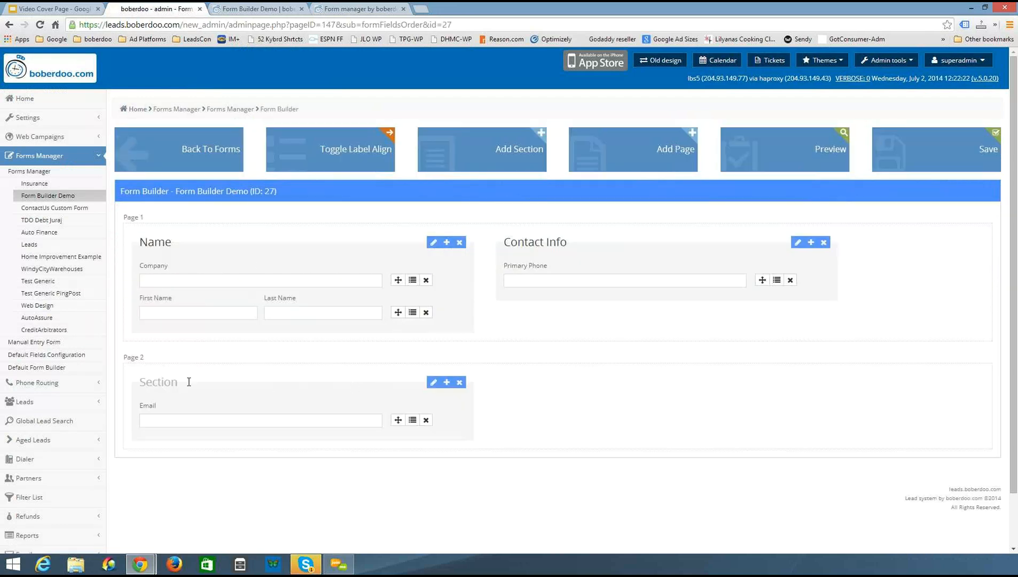
{"action": "left_click", "coordinate": [266, 10]}
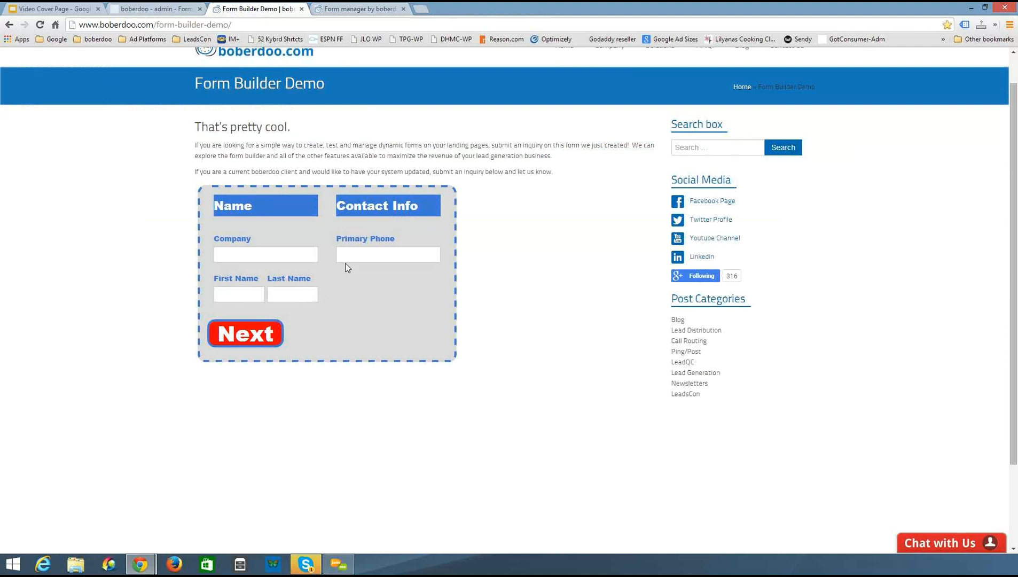
{"action": "left_click", "coordinate": [160, 8]}
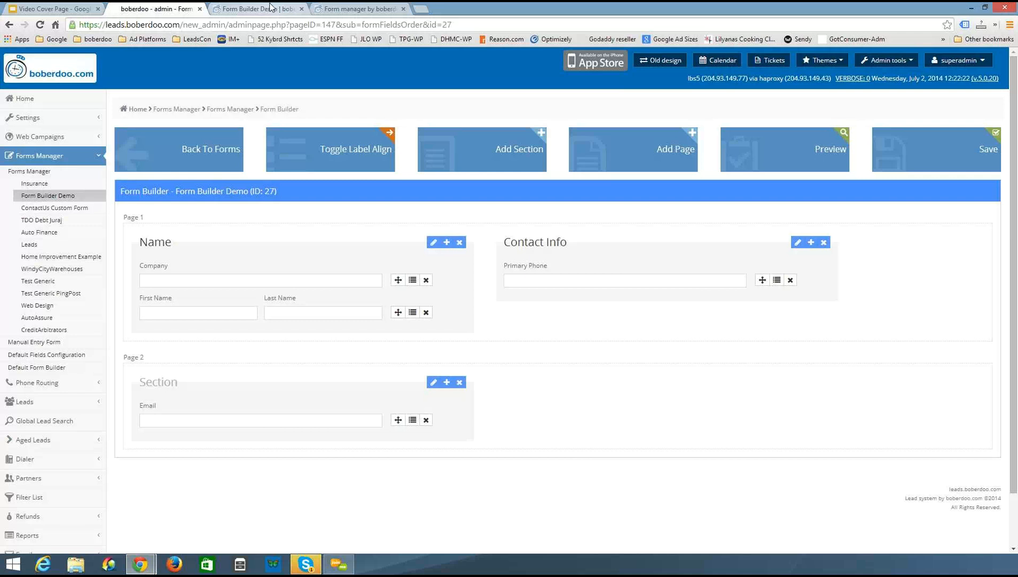
Compare the plugin's connected API key with a user's API key in Manage Users, closing the edit dialog without changes
{"action": "left_click", "coordinate": [379, 9]}
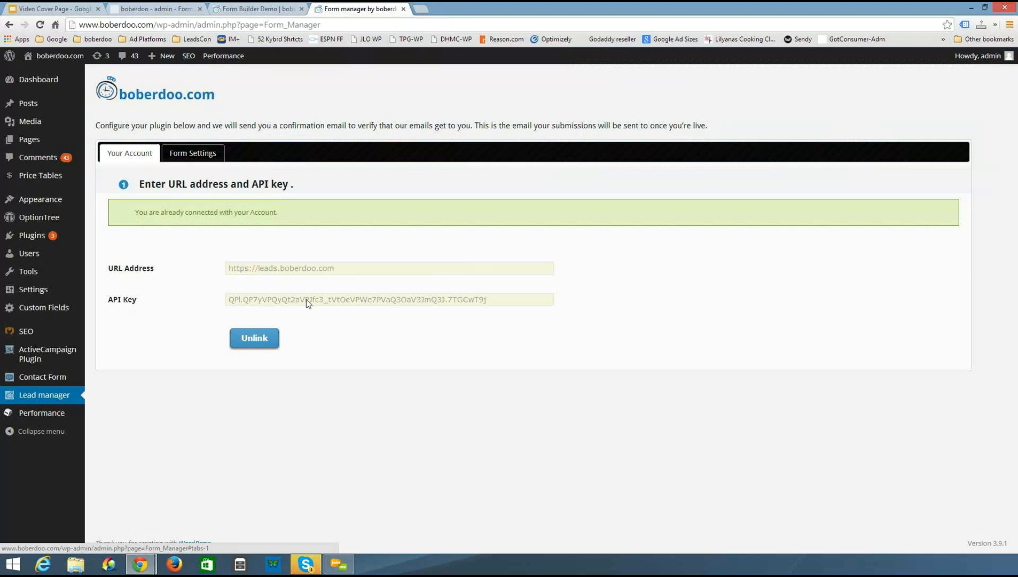
{"action": "left_click", "coordinate": [140, 11]}
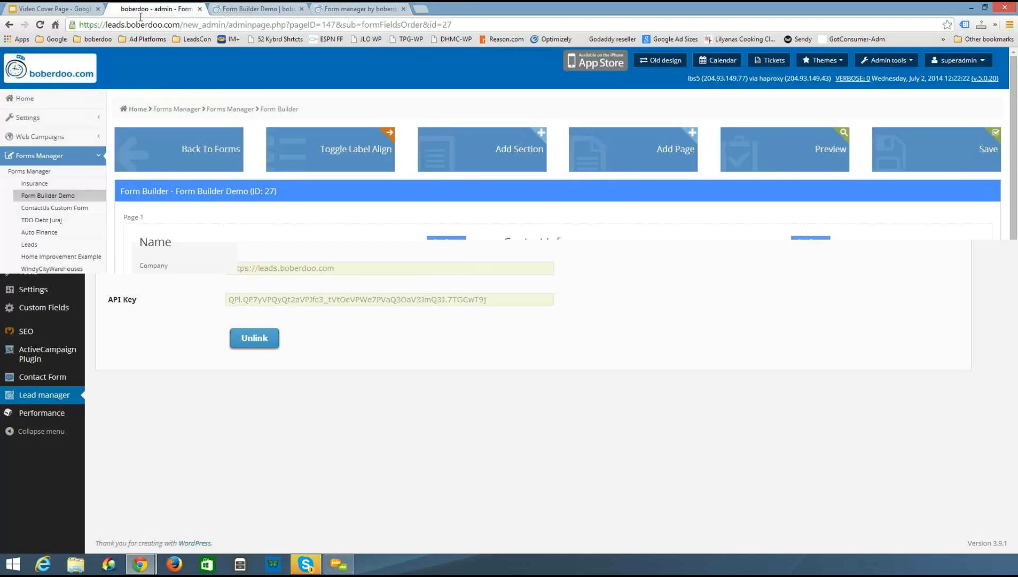
{"action": "left_click", "coordinate": [72, 157]}
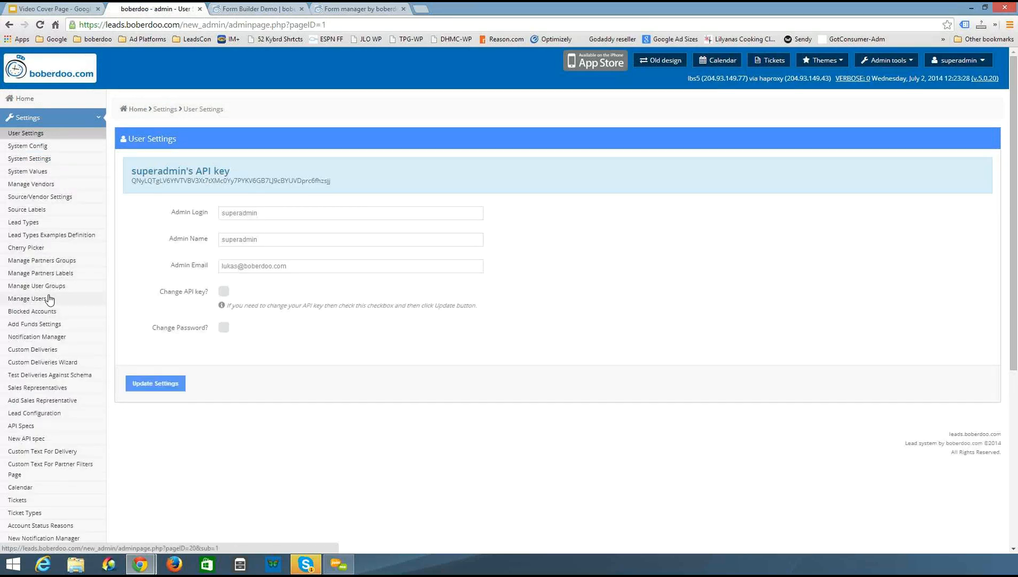
{"action": "left_click", "coordinate": [28, 298]}
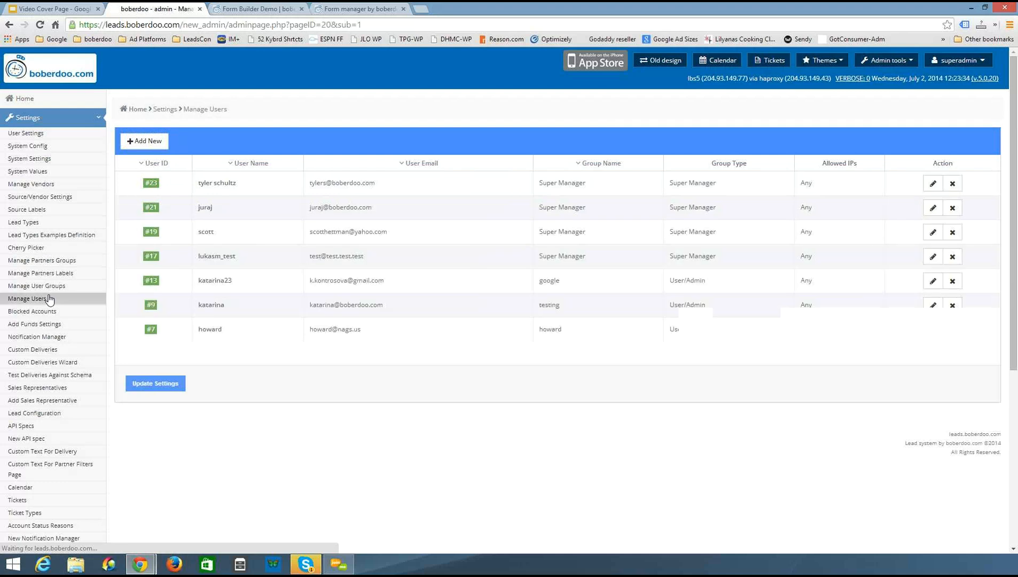
{"action": "left_click", "coordinate": [933, 232]}
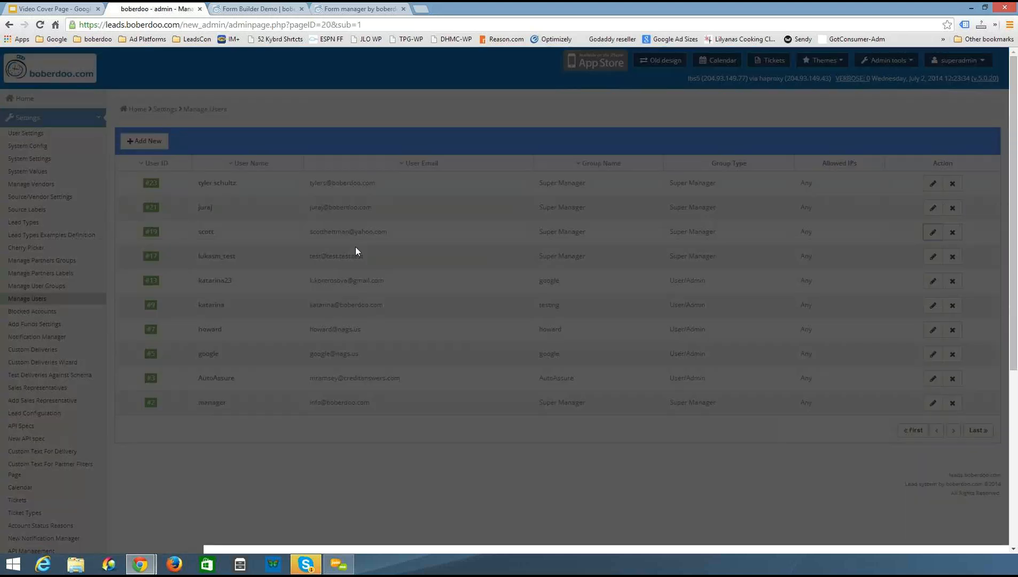
{"action": "left_click_drag", "start_coordinate": [479, 282], "coordinate": [641, 282]}
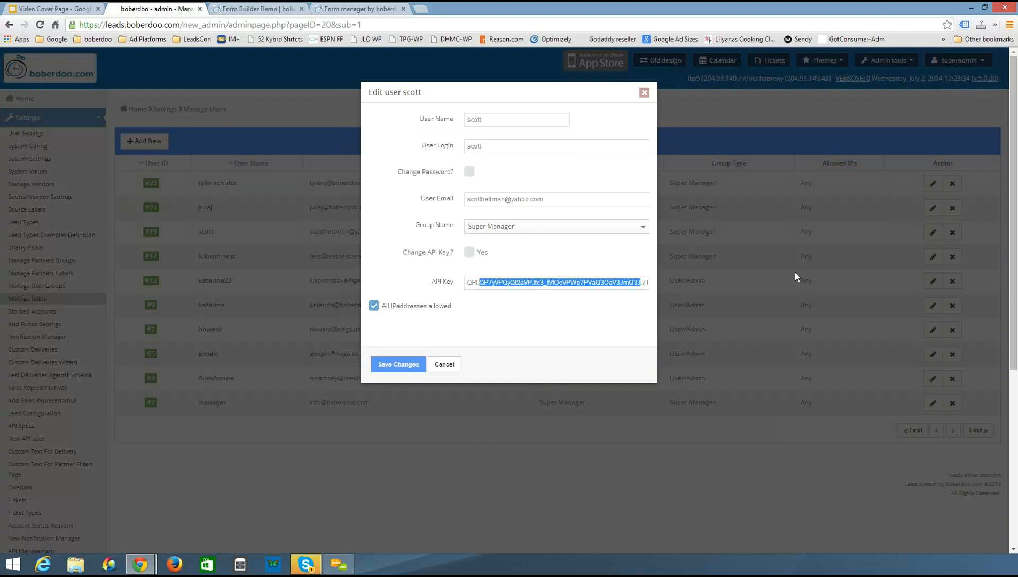
{"action": "left_click", "coordinate": [644, 93]}
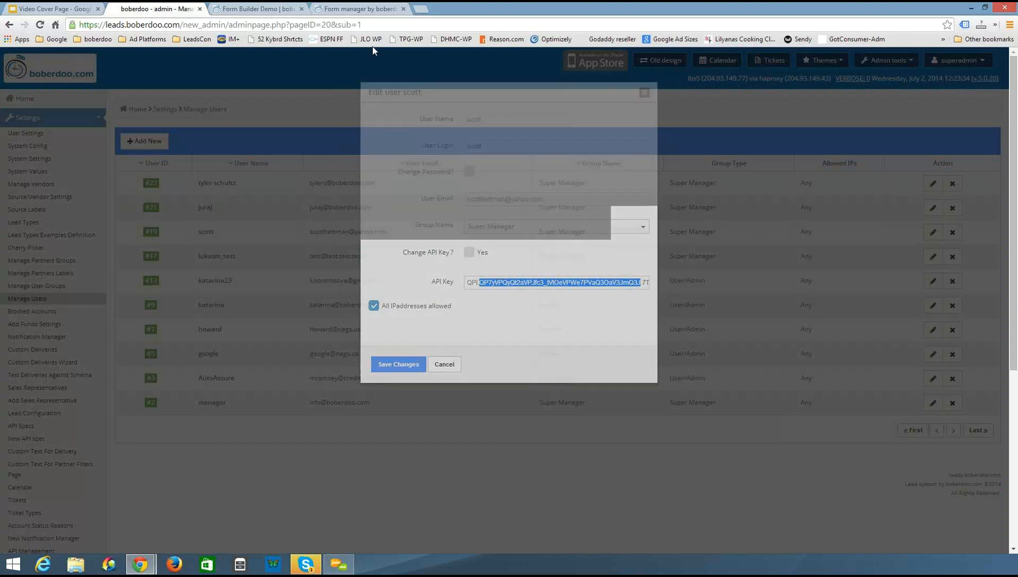
Open the plugin's Form Settings and browse the Page Selection list of WordPress pages and their forms
{"action": "left_click", "coordinate": [274, 7]}
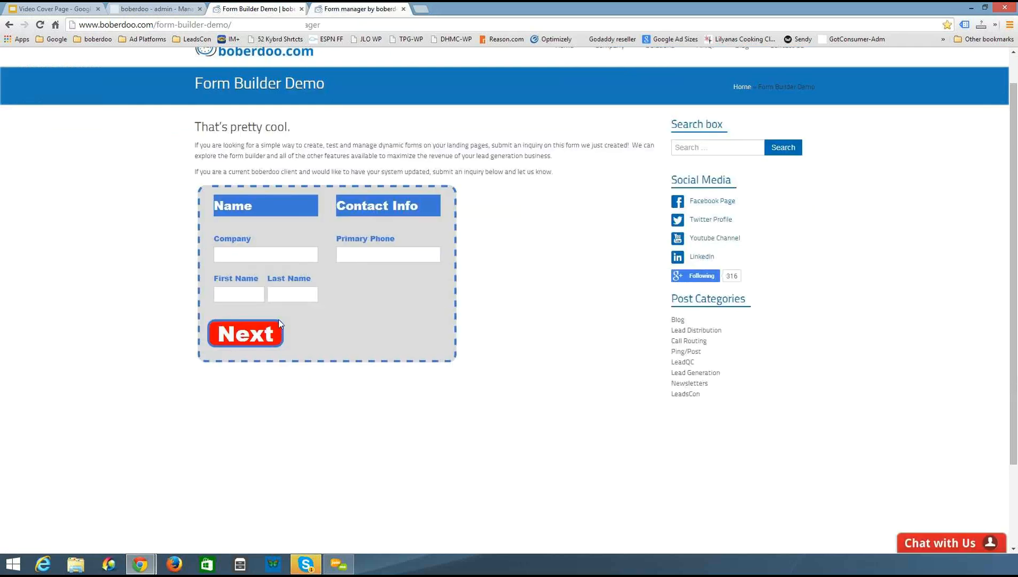
{"action": "left_click", "coordinate": [352, 7]}
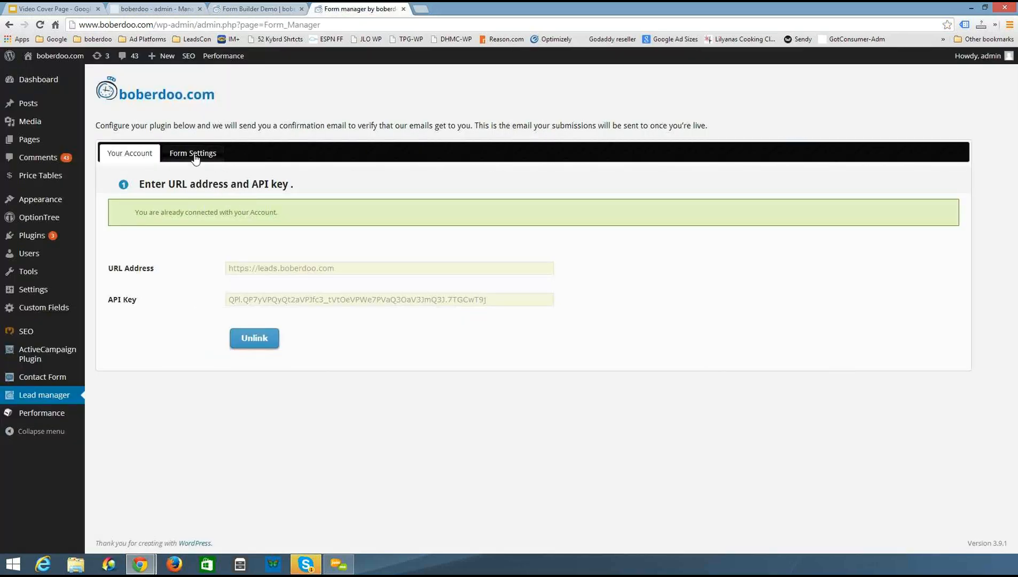
{"action": "left_click", "coordinate": [195, 157]}
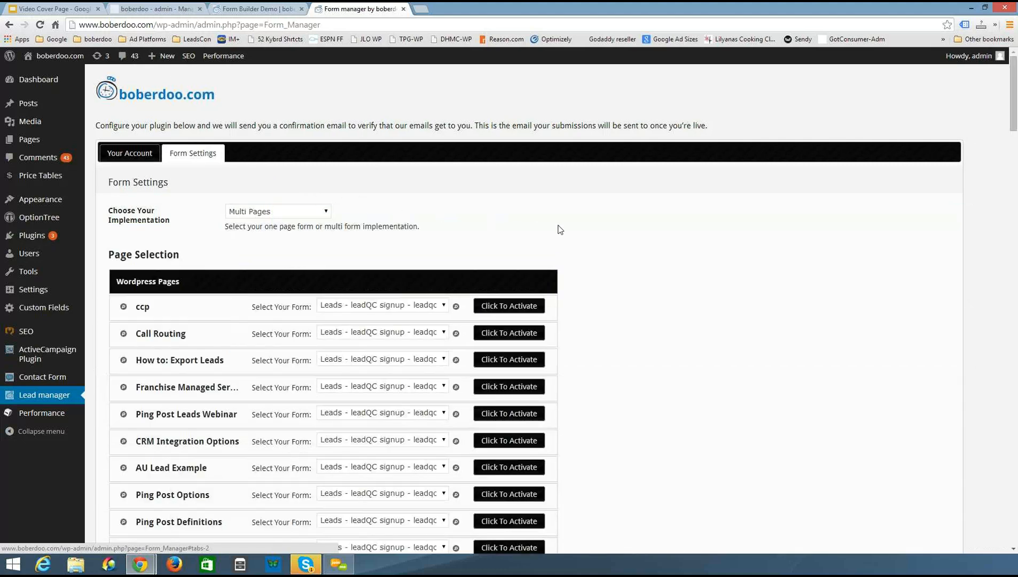
{"action": "scroll", "coordinate": [589, 228], "scroll_direction": "down", "scroll_amount": 1}
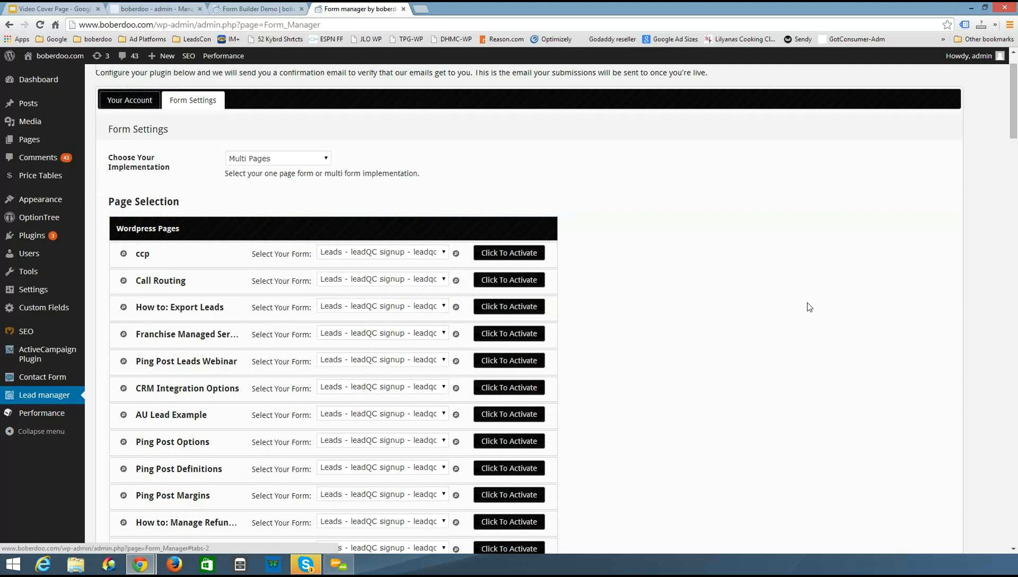
{"action": "scroll", "coordinate": [809, 307], "scroll_direction": "down", "scroll_amount": 1}
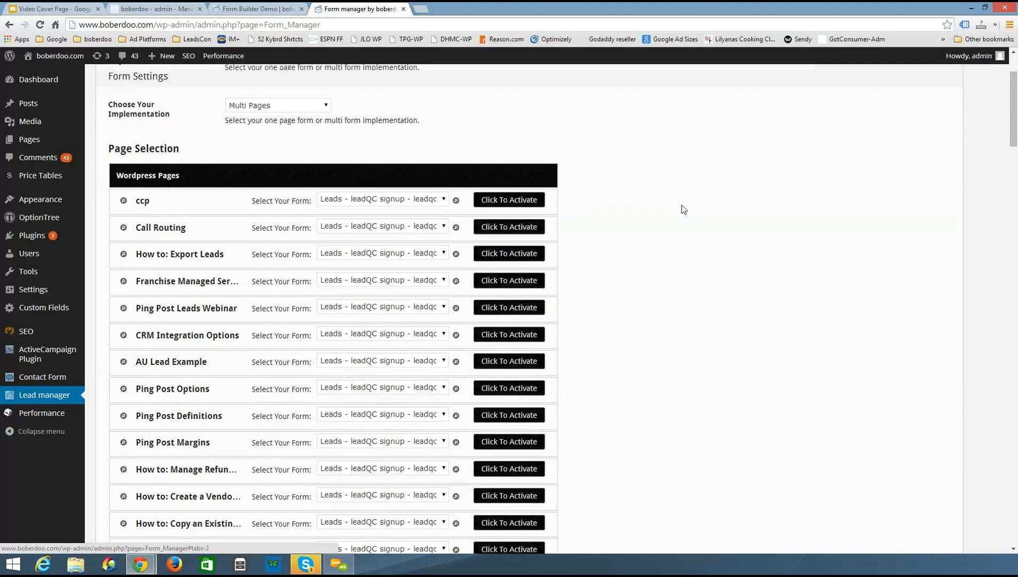
{"action": "scroll", "coordinate": [683, 210], "scroll_direction": "down", "scroll_amount": 1}
{"action": "scroll", "coordinate": [190, 161], "scroll_direction": "down", "scroll_amount": 1}
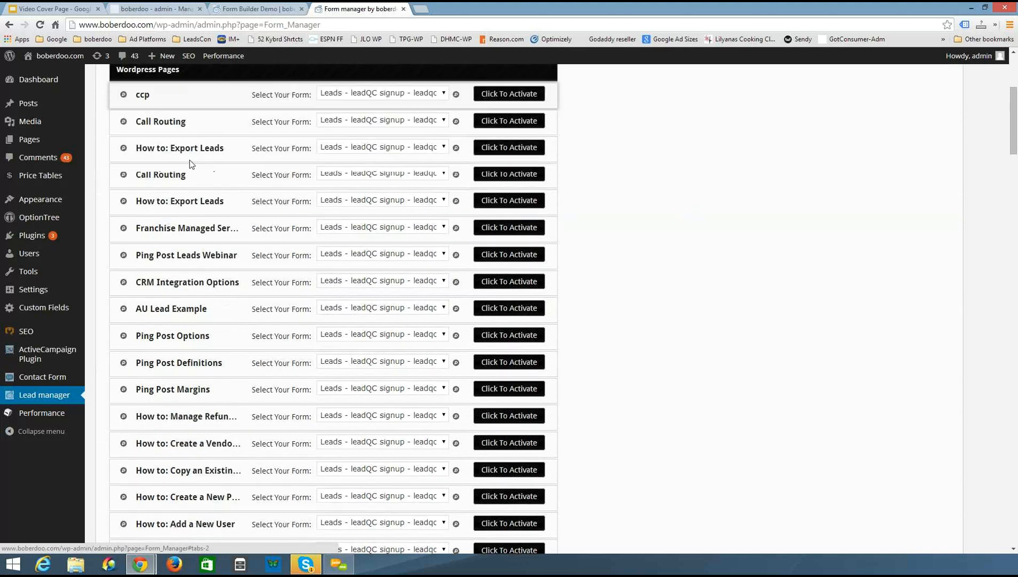
{"action": "scroll", "coordinate": [201, 161], "scroll_direction": "up", "scroll_amount": 1}
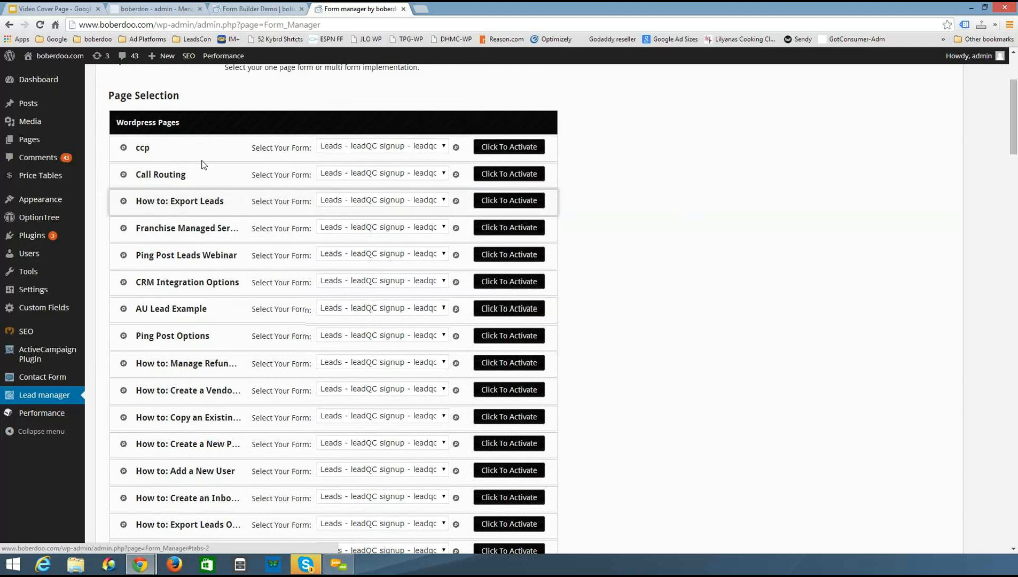
Inspect the form choices for the ccp page and the activated Form Builder Demo page without changing them
{"action": "left_click", "coordinate": [382, 145]}
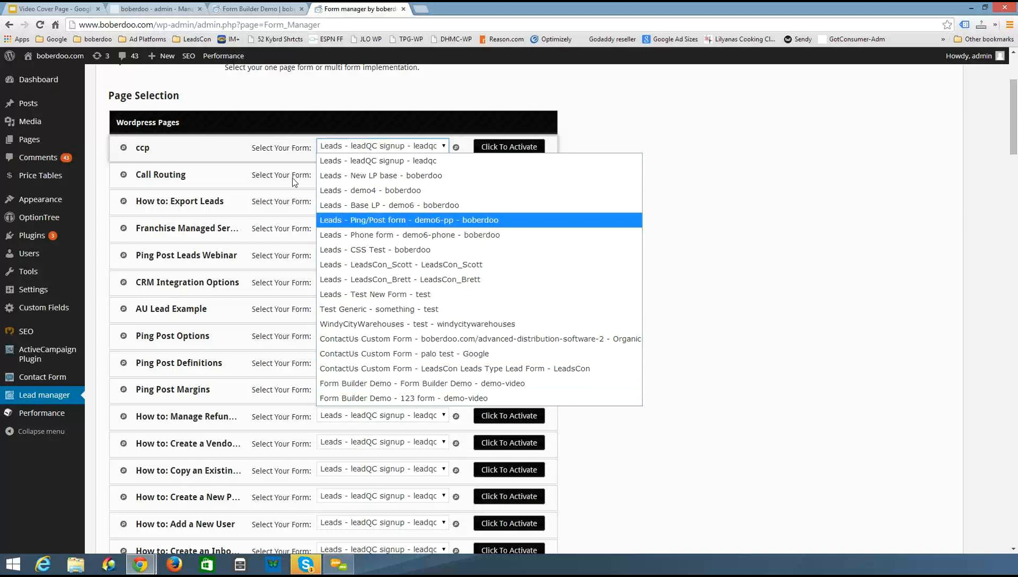
{"action": "left_click", "coordinate": [736, 217]}
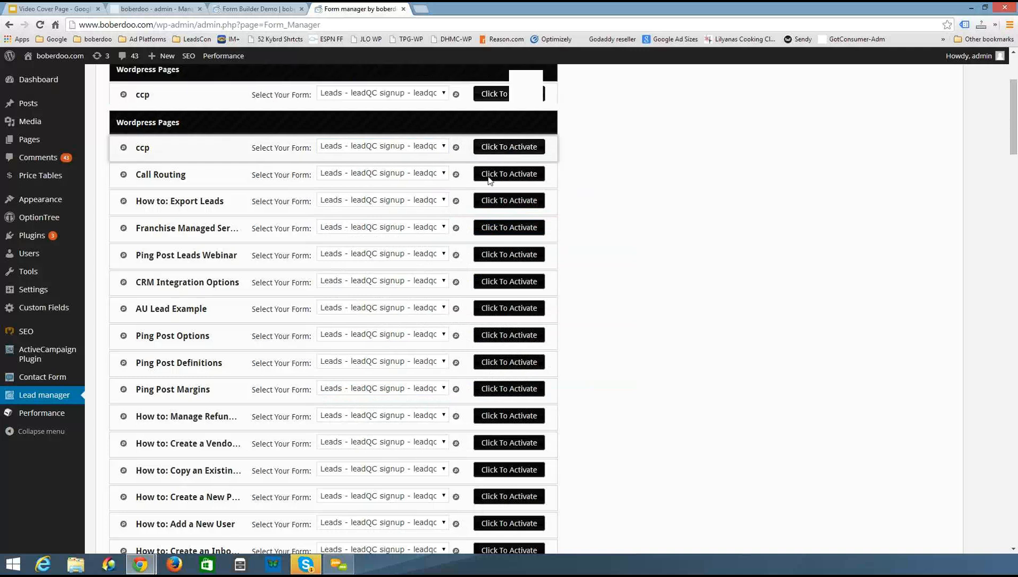
{"action": "scroll", "coordinate": [489, 180], "scroll_direction": "down", "scroll_amount": 4}
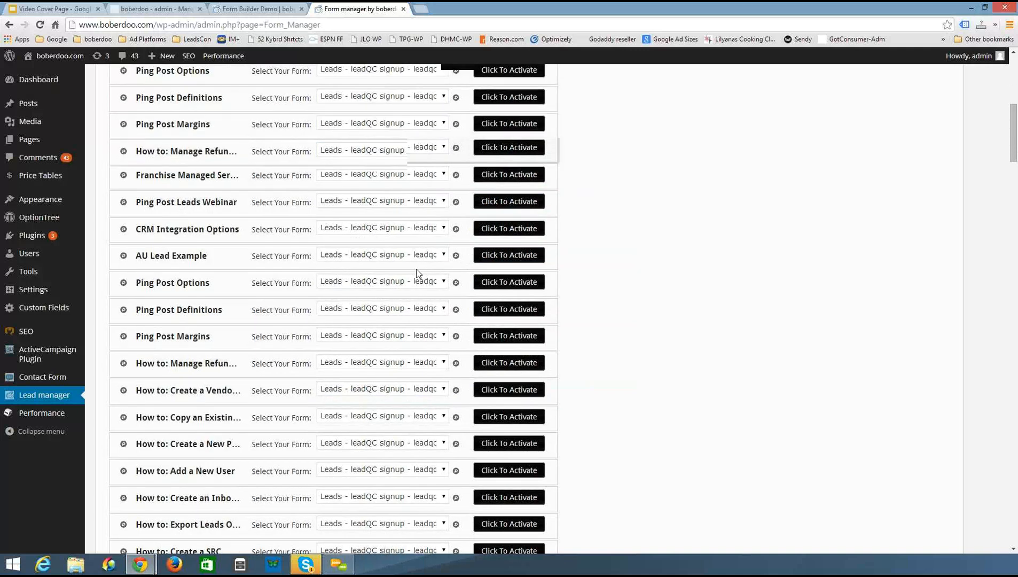
{"action": "scroll", "coordinate": [418, 273], "scroll_direction": "down", "scroll_amount": 4}
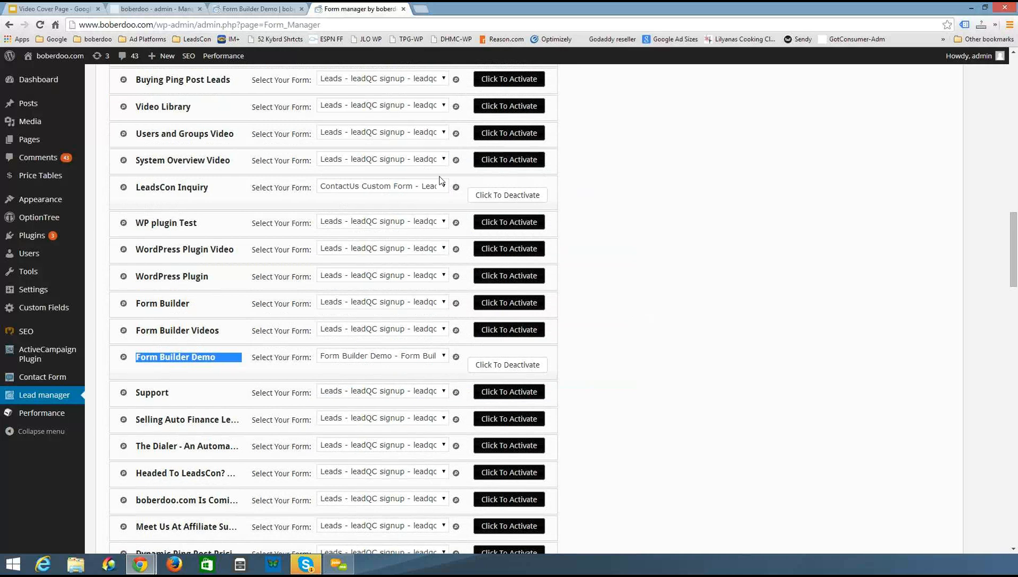
{"action": "left_click", "coordinate": [252, 6]}
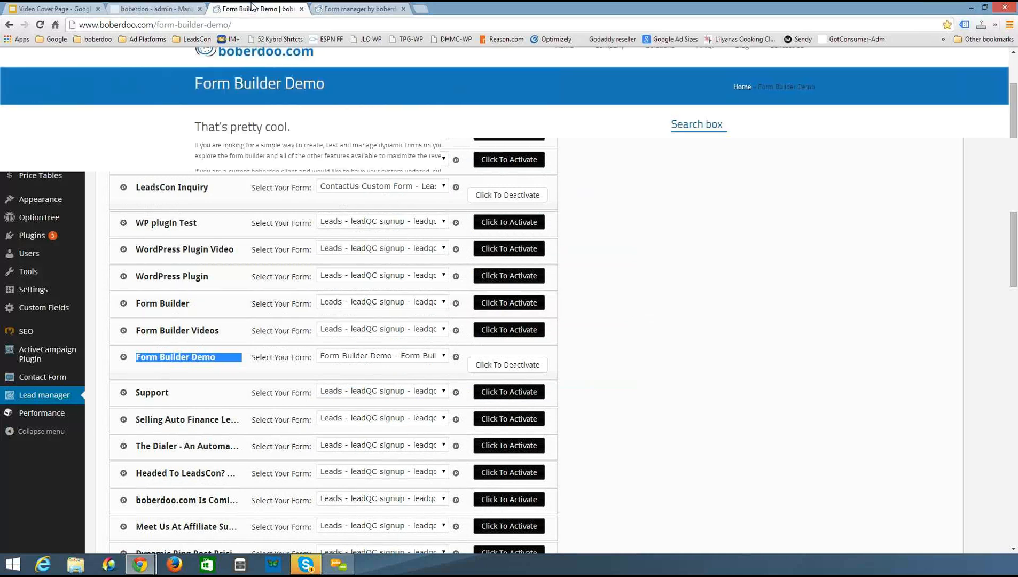
{"action": "key", "text": "ctrl+Tab"}
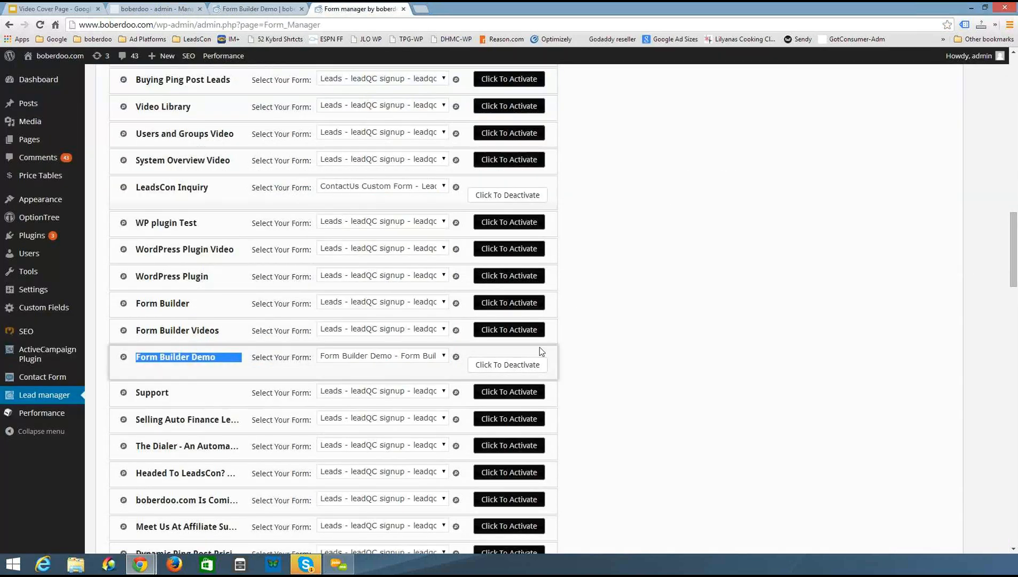
{"action": "left_click", "coordinate": [404, 363]}
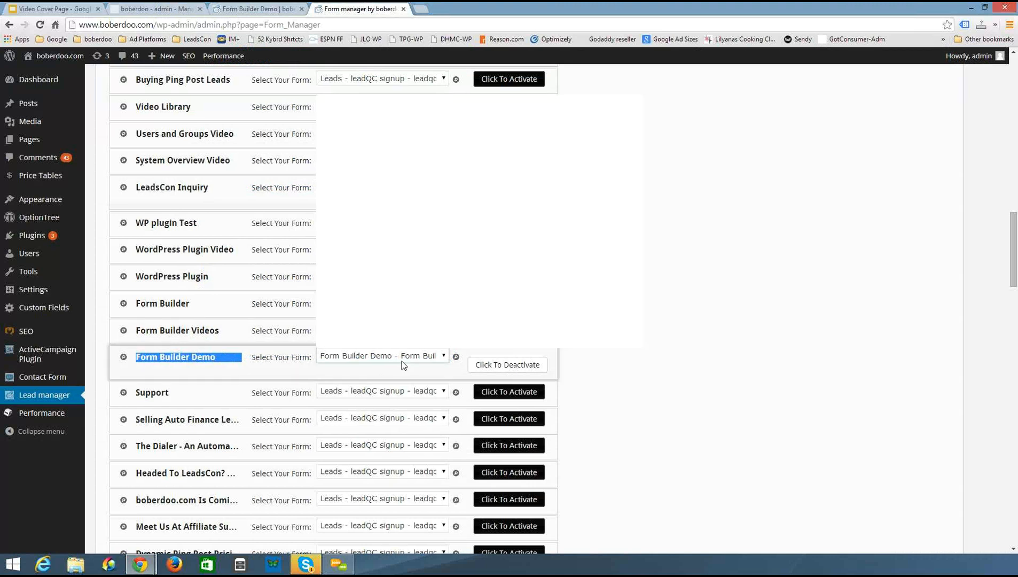
{"action": "left_click", "coordinate": [836, 113]}
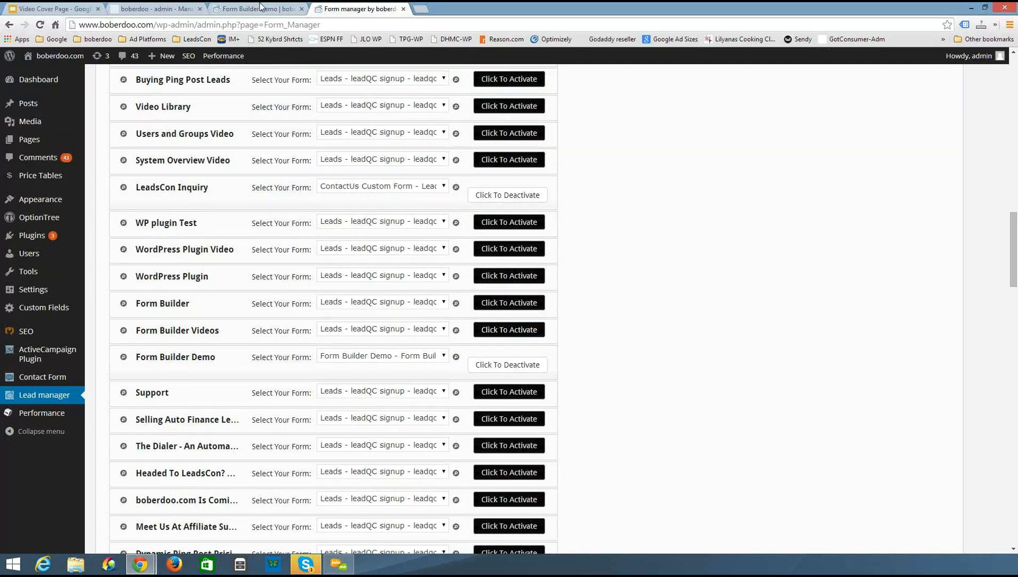
Return to the lead system admin and open the API Specs page under Settings
{"action": "scroll", "coordinate": [718, 293], "scroll_direction": "up", "scroll_amount": 5}
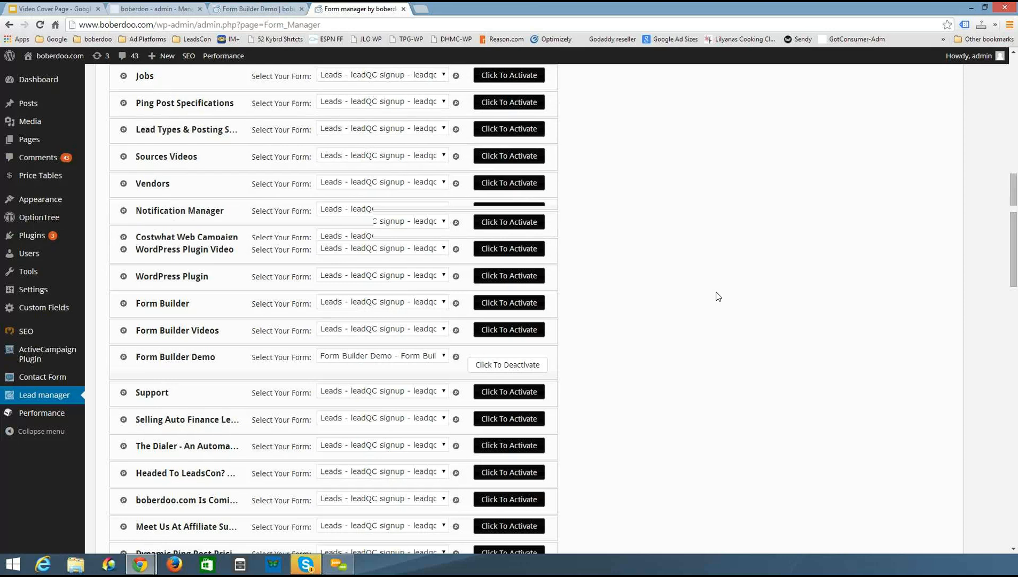
{"action": "scroll", "coordinate": [717, 296], "scroll_direction": "up", "scroll_amount": 1}
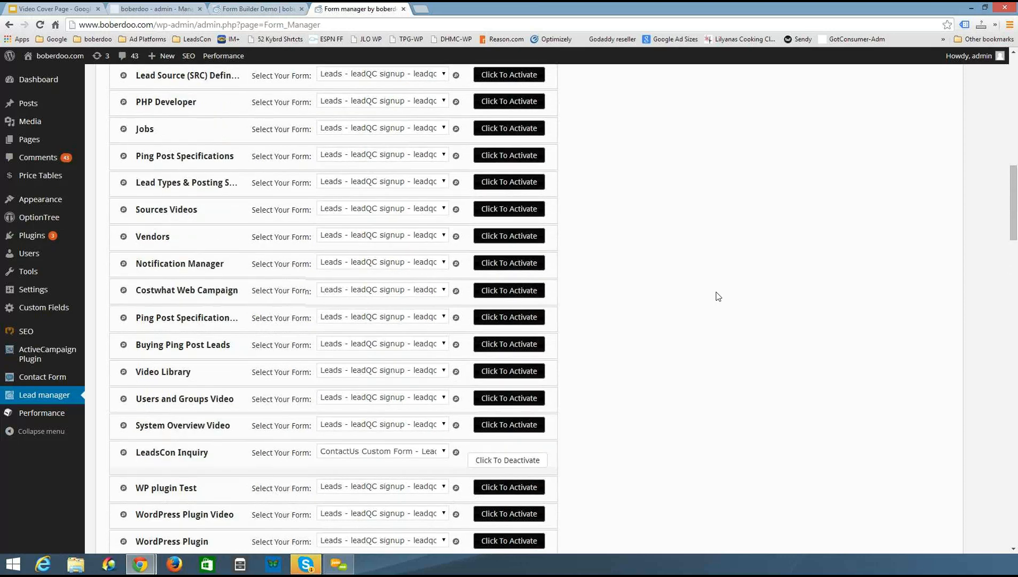
{"action": "scroll", "coordinate": [674, 244], "scroll_direction": "up", "scroll_amount": 5}
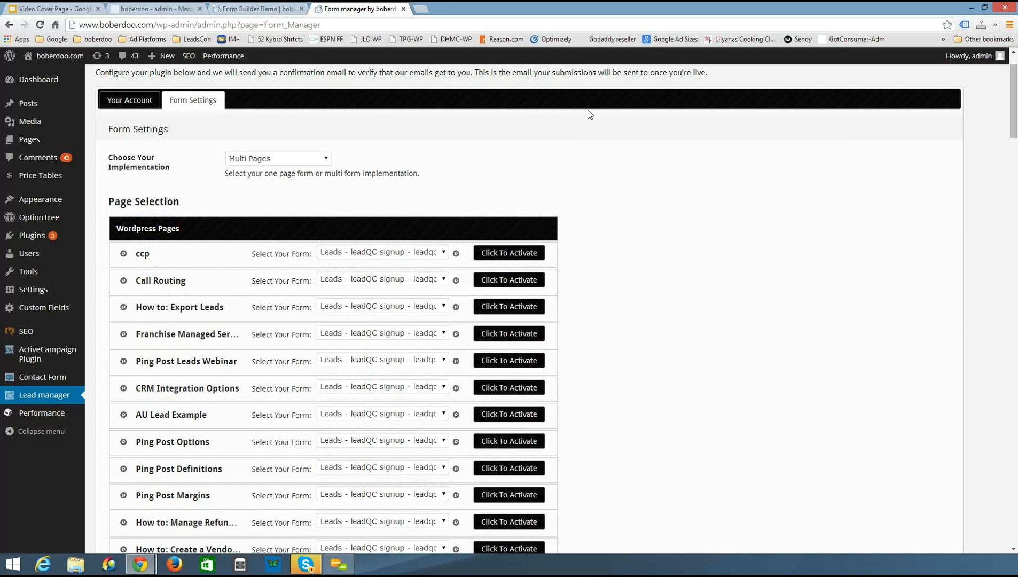
{"action": "left_click", "coordinate": [154, 8]}
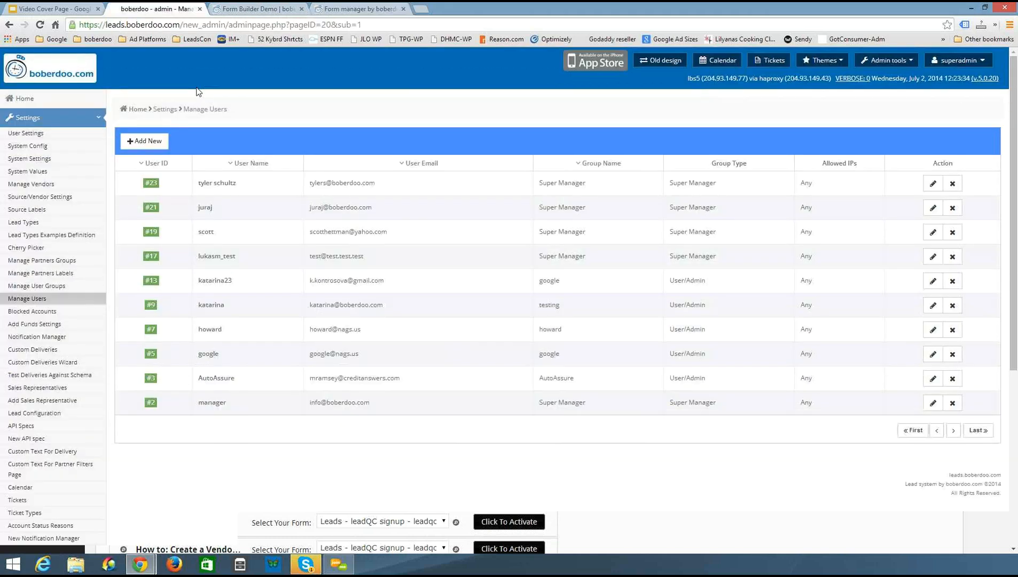
{"action": "scroll", "coordinate": [73, 299], "scroll_direction": "down", "scroll_amount": 3}
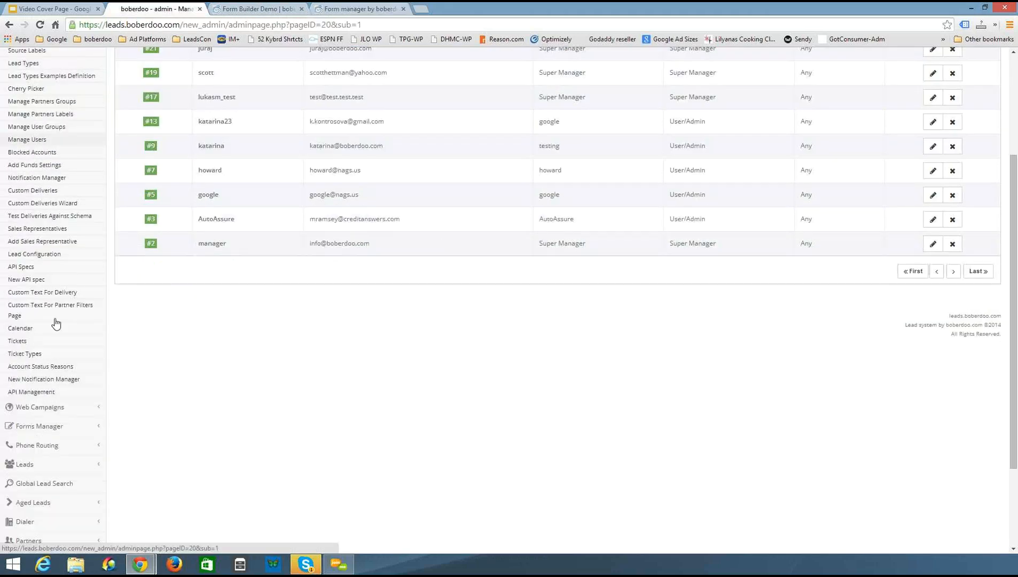
{"action": "scroll", "coordinate": [55, 319], "scroll_direction": "down", "scroll_amount": 3}
{"action": "left_click", "coordinate": [55, 305]}
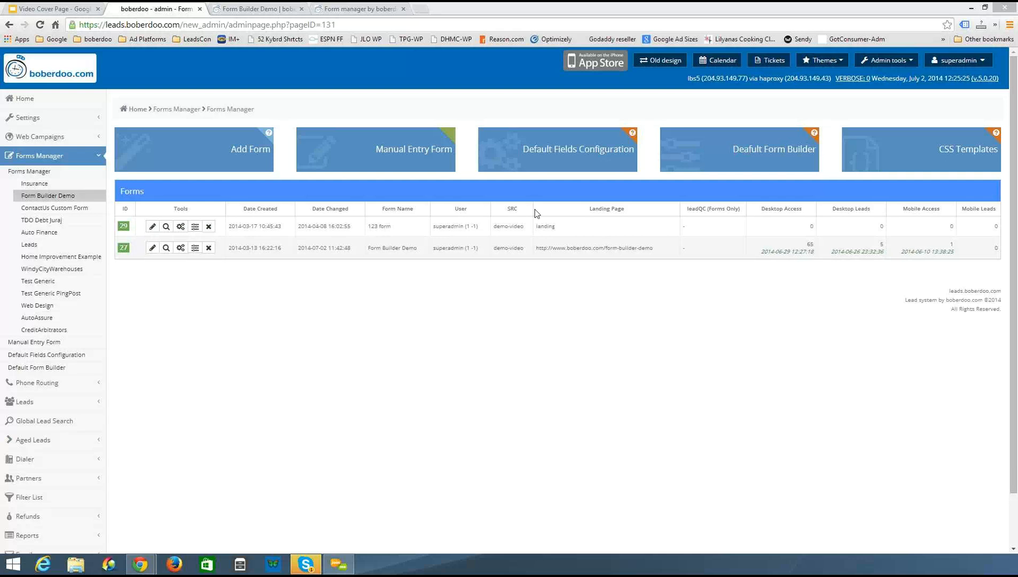
{"action": "left_click", "coordinate": [47, 117]}
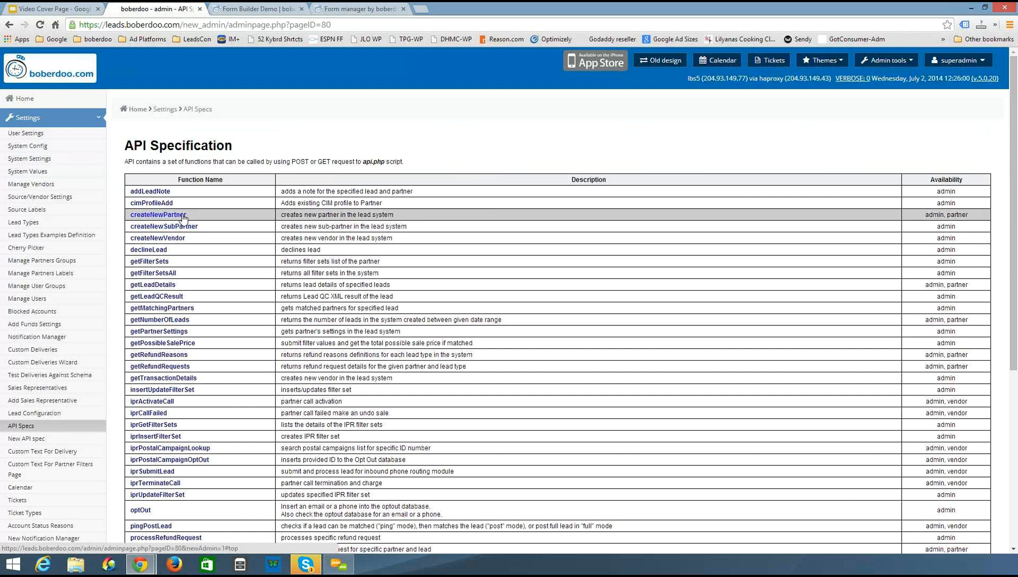
Switch back to the plugin's Form Settings and review the form choices for the ccp page without changing them
{"action": "left_click", "coordinate": [357, 12]}
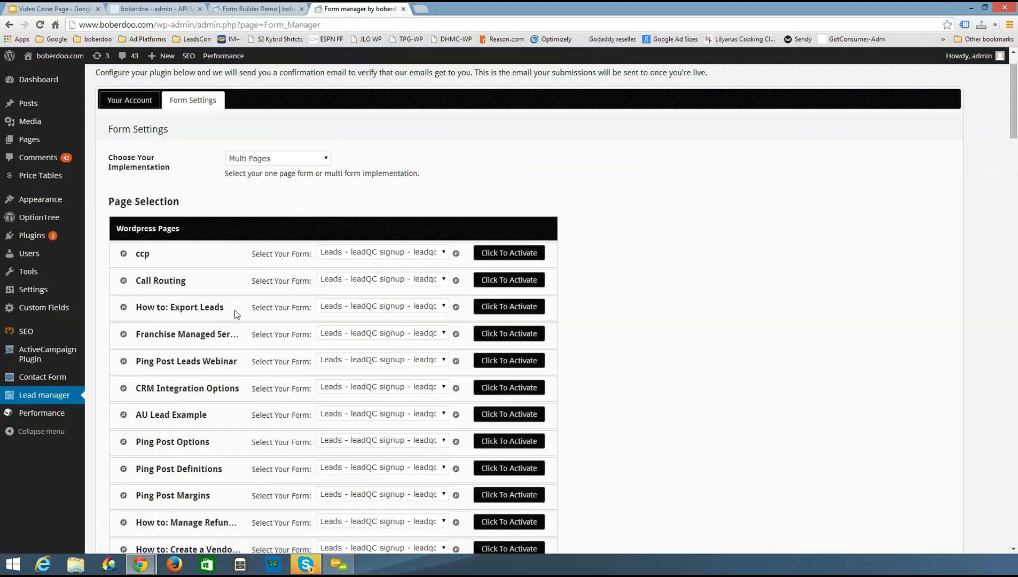
{"action": "left_click", "coordinate": [368, 253]}
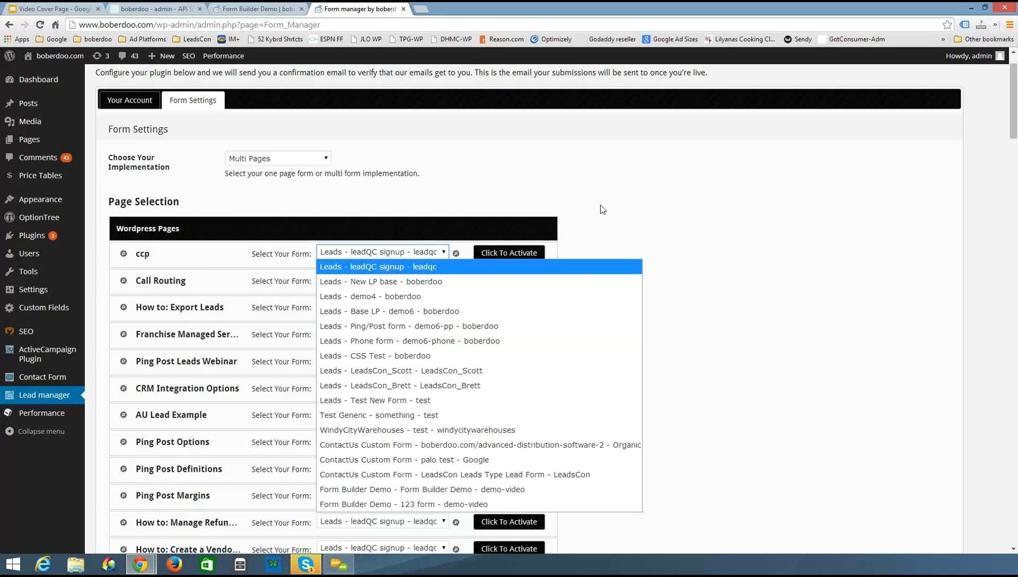
{"action": "left_click", "coordinate": [618, 180]}
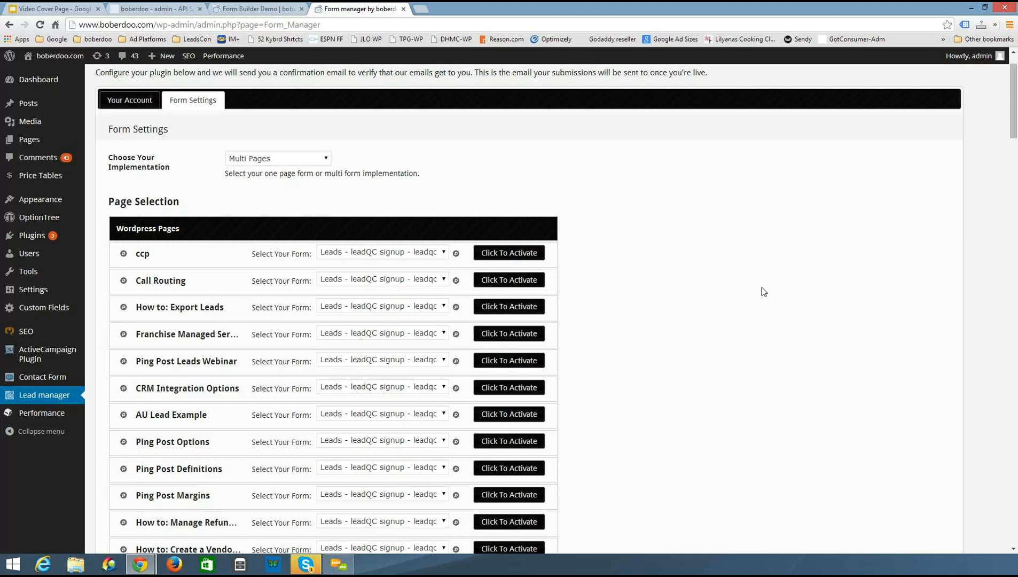
Return to the lead system admin and browse the API Specification function list, then view the Forms Manager forms list
{"action": "left_click", "coordinate": [140, 6]}
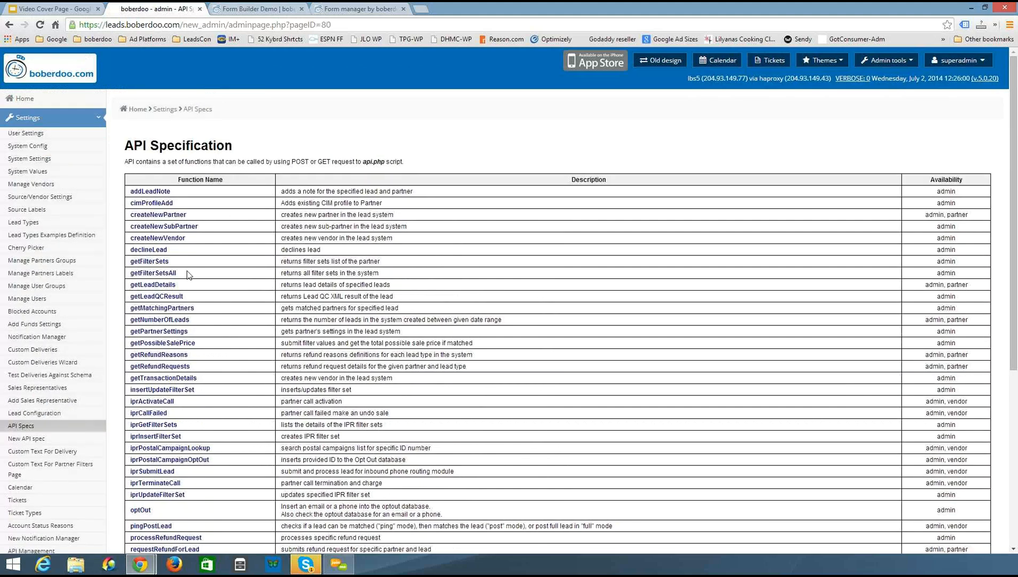
{"action": "scroll", "coordinate": [187, 274], "scroll_direction": "down", "scroll_amount": 5}
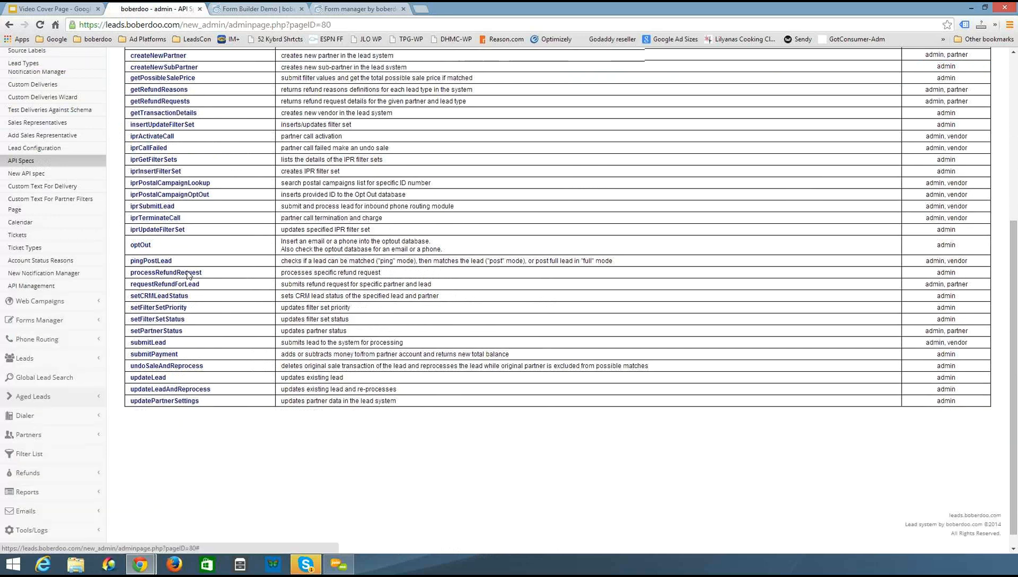
{"action": "scroll", "coordinate": [188, 274], "scroll_direction": "up", "scroll_amount": 2}
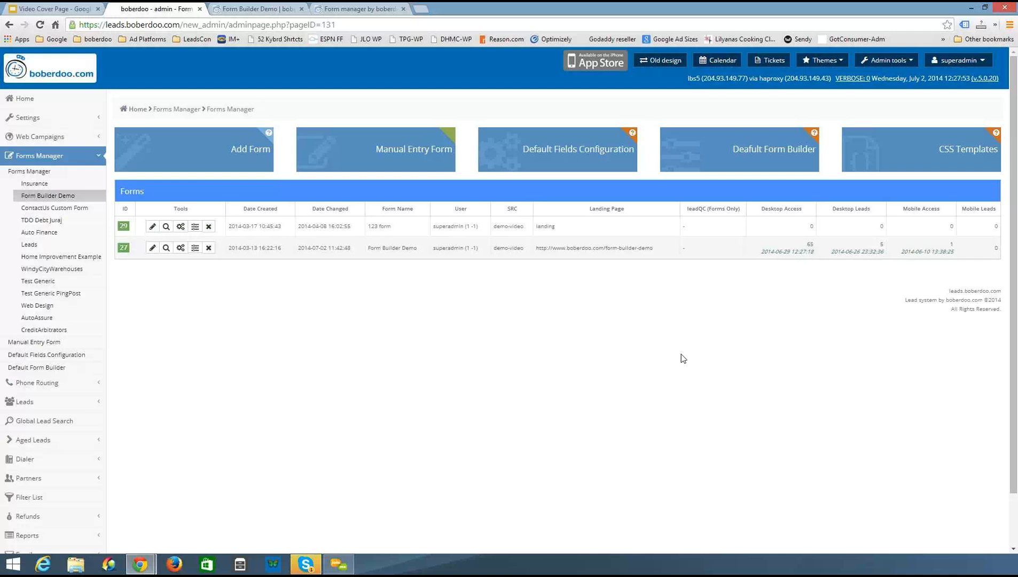
{"action": "left_click", "coordinate": [1011, 355]}
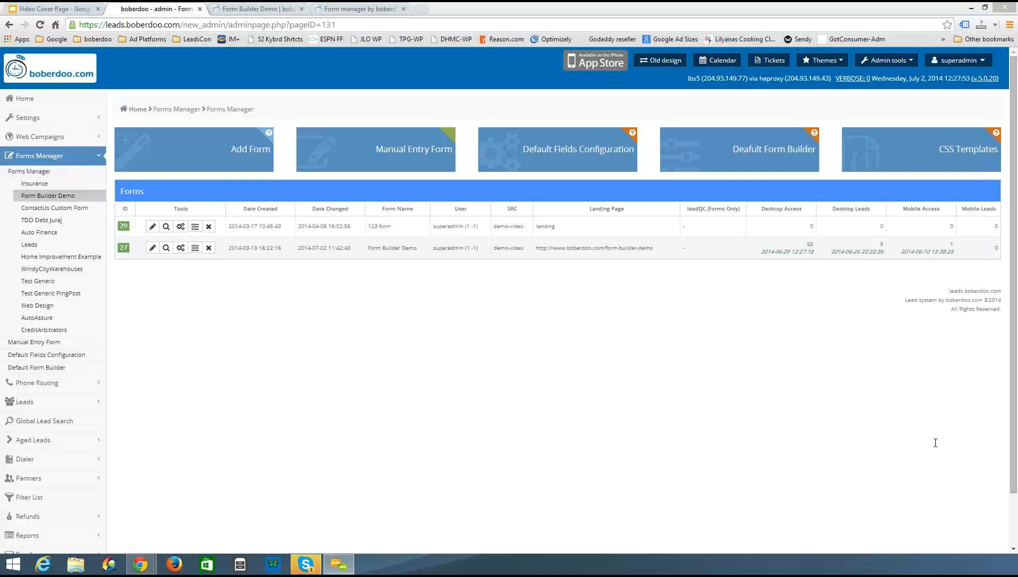